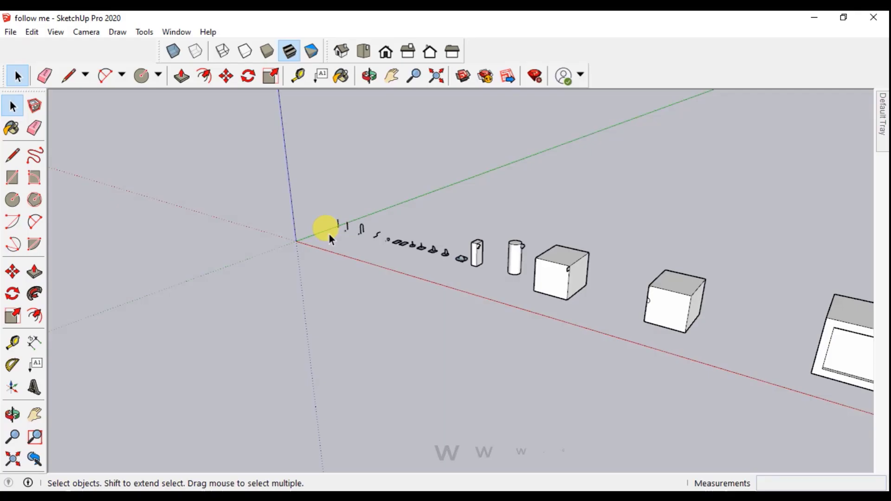
# - Zoom in and orbit around the first vertical line and its small circle
pyautogui.scroll(2, 329, 233)
pyautogui.scroll(2, 324, 214)
pyautogui.scroll(1, 368, 253)
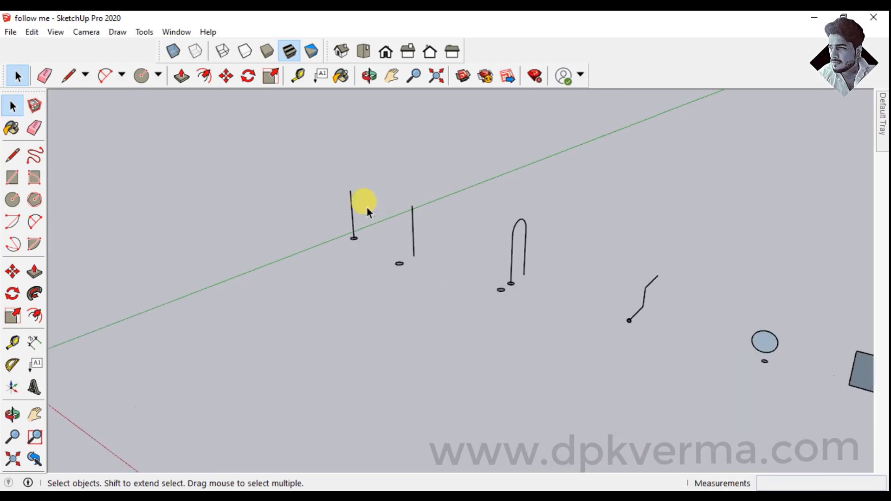
pyautogui.scroll(2, 360, 195)
pyautogui.scroll(2, 362, 227)
pyautogui.scroll(1, 378, 244)
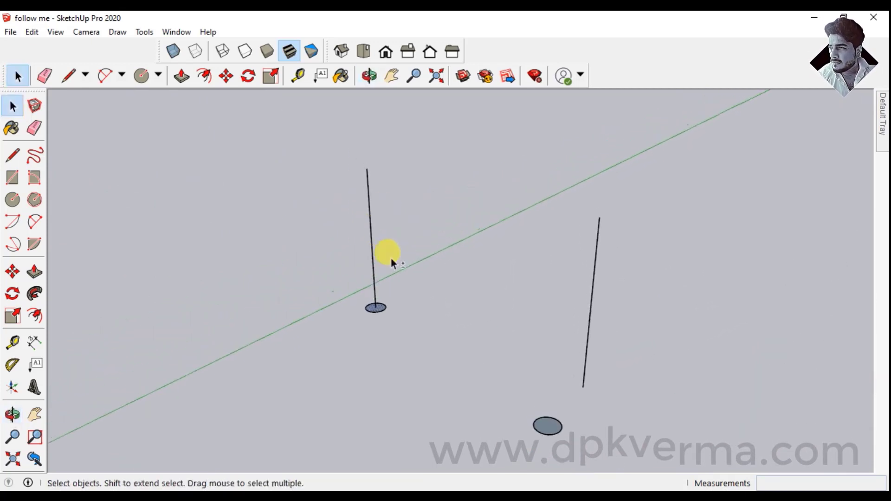
pyautogui.scroll(2, 371, 269)
pyautogui.moveTo(357, 284)
pyautogui.mouseDown(button='middle')
pyautogui.moveTo(396, 278)
pyautogui.moveTo(388, 256)
pyautogui.mouseUp(button='middle')
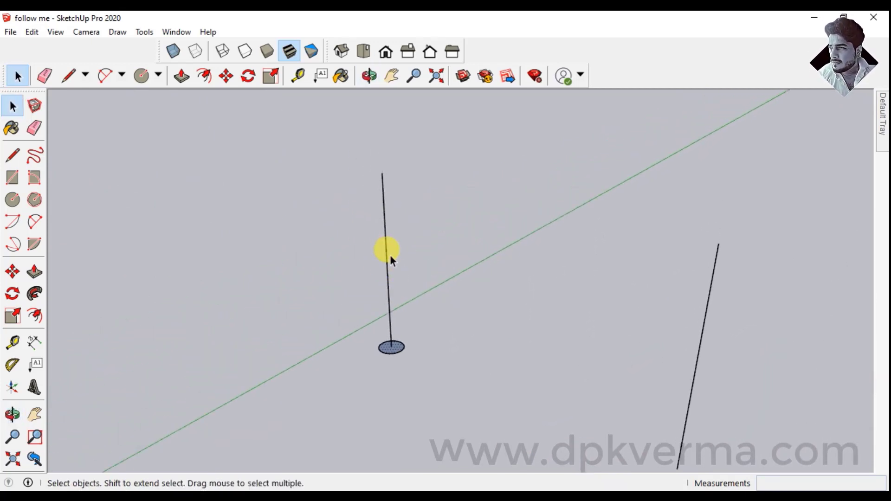
pyautogui.scroll(1, 391, 354)
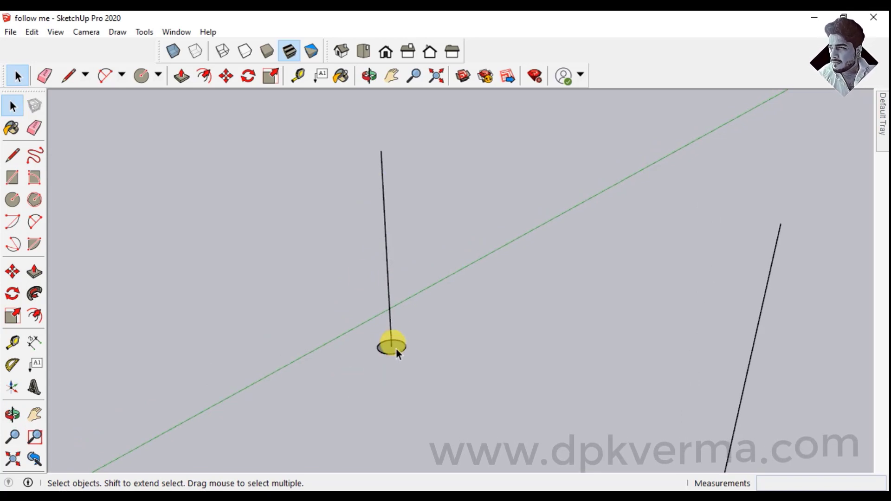
# - Follow Me the circle up to the line's top into a cylinder, then orbit to inspect
pyautogui.click(31, 294)
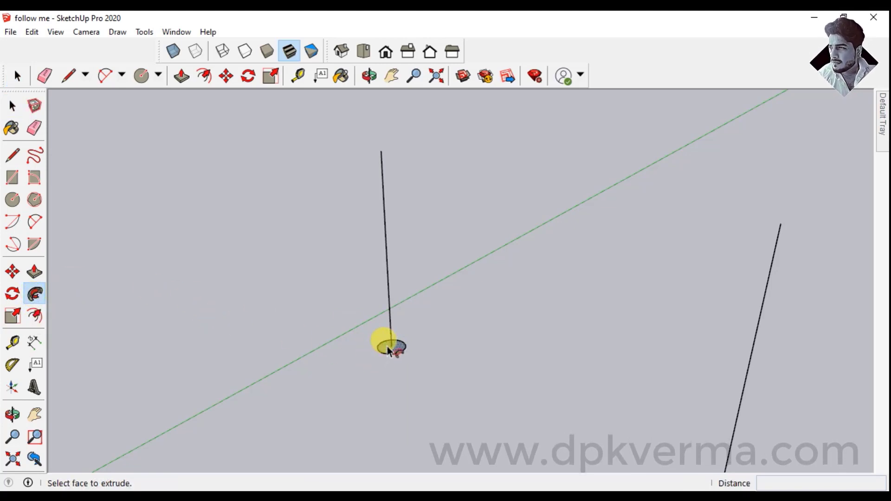
pyautogui.moveTo(392, 341); pyautogui.dragTo(394, 275)
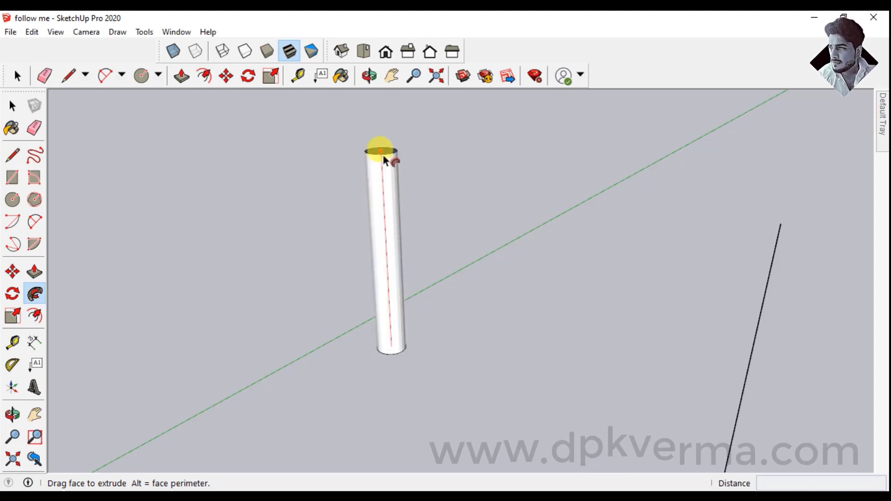
pyautogui.moveTo(384, 186); pyautogui.dragTo(384, 185)
pyautogui.moveTo(413, 304); pyautogui.dragTo(361, 295, button='middle')
pyautogui.moveTo(361, 295)
pyautogui.mouseDown()
pyautogui.moveTo(330, 224)
pyautogui.moveTo(372, 203)
pyautogui.moveTo(390, 238)
pyautogui.moveTo(394, 285)
pyautogui.mouseUp()
pyautogui.moveTo(394, 285); pyautogui.dragTo(399, 291, button='middle')
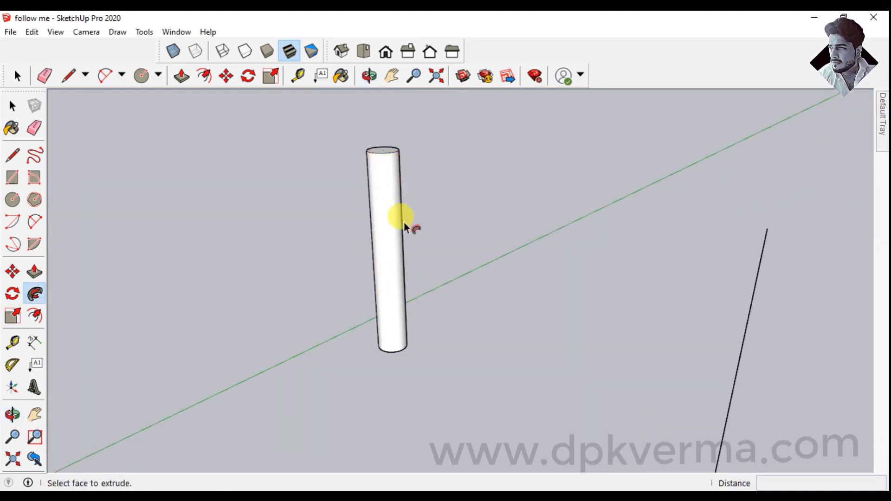
pyautogui.moveTo(427, 249)
pyautogui.mouseDown(button='middle')
pyautogui.moveTo(457, 284)
pyautogui.moveTo(404, 274)
pyautogui.moveTo(445, 313)
pyautogui.mouseUp(button='middle')
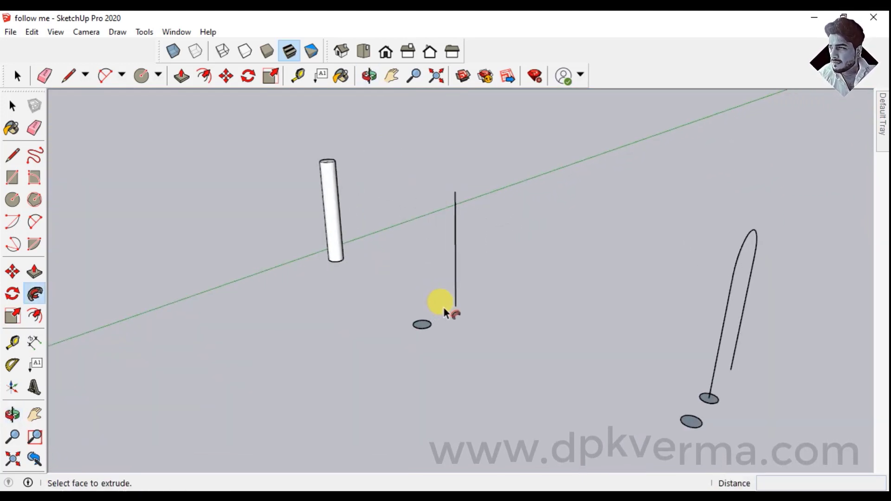
# - Follow Me the second circle up to its vertical line's top end, making a second cylinder
pyautogui.scroll(2, 445, 314)
pyautogui.scroll(2, 444, 314)
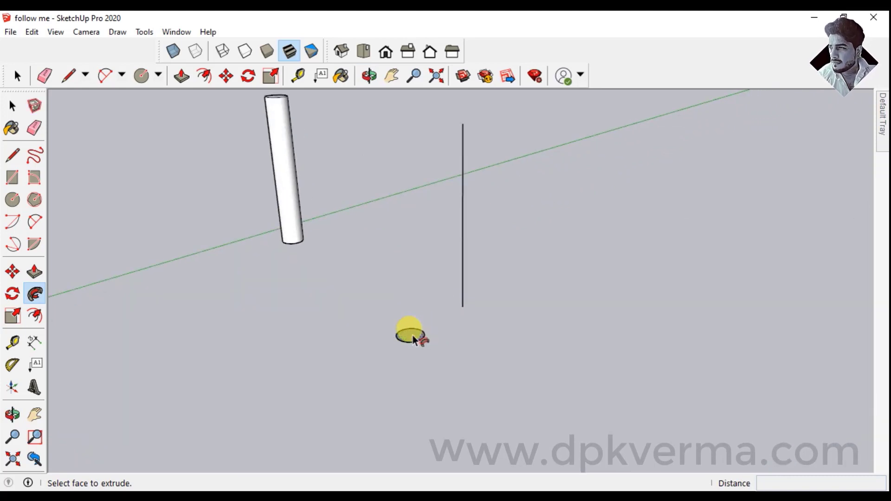
pyautogui.moveTo(413, 338); pyautogui.dragTo(463, 297)
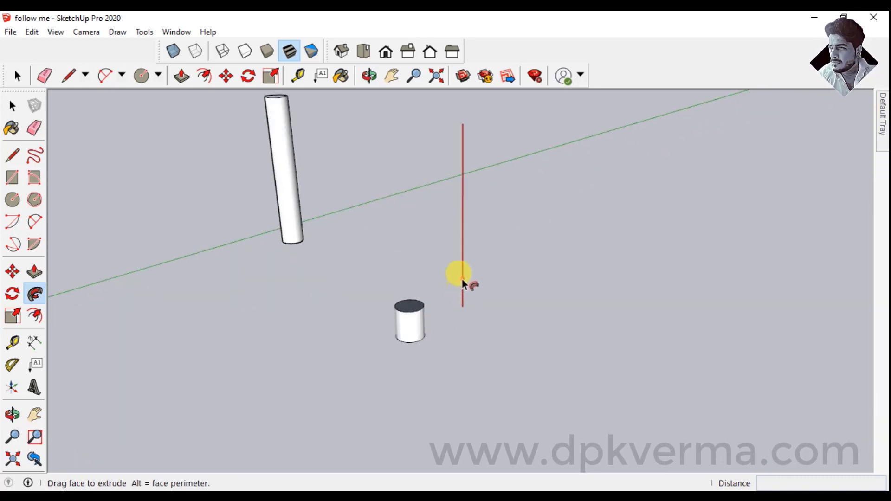
pyautogui.moveTo(462, 266); pyautogui.dragTo(462, 151)
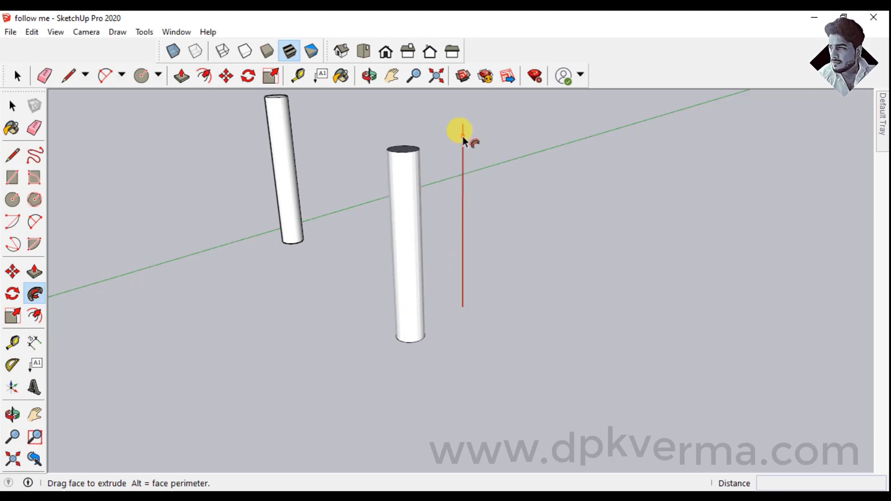
pyautogui.moveTo(462, 130); pyautogui.dragTo(462, 131)
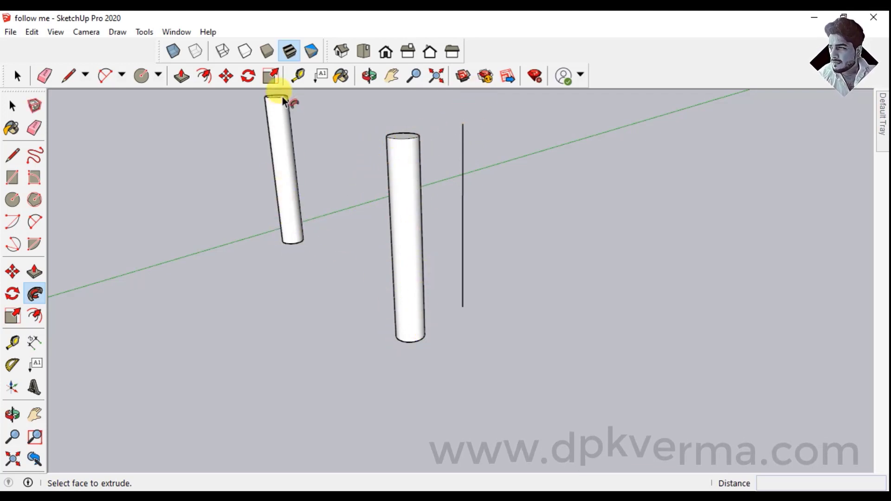
# - Follow Me the foot circle up, over the arch and down the far leg into an inverted-U pipe
pyautogui.scroll(-2, 462, 255)
pyautogui.moveTo(486, 299)
pyautogui.mouseDown(button='middle')
pyautogui.moveTo(545, 342)
pyautogui.moveTo(394, 325)
pyautogui.moveTo(420, 341)
pyautogui.moveTo(462, 322)
pyautogui.moveTo(407, 358)
pyautogui.mouseUp(button='middle')
pyautogui.moveTo(422, 385); pyautogui.dragTo(425, 369)
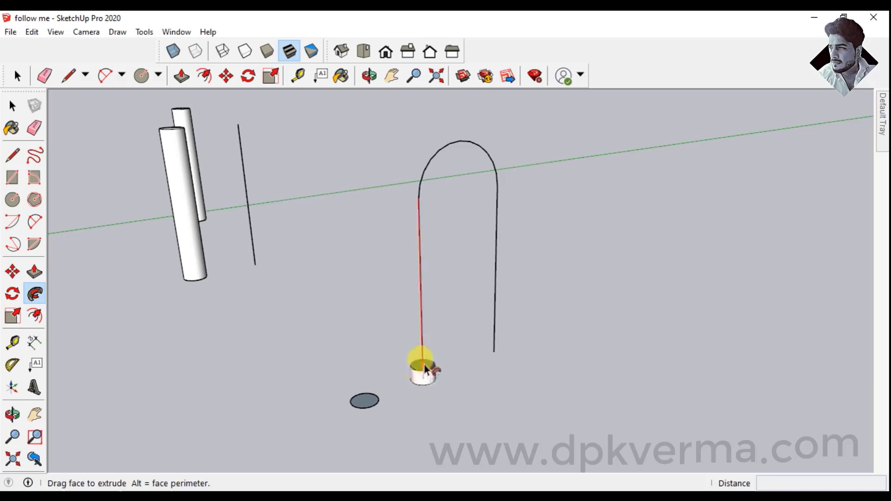
pyautogui.moveTo(420, 275); pyautogui.dragTo(423, 179)
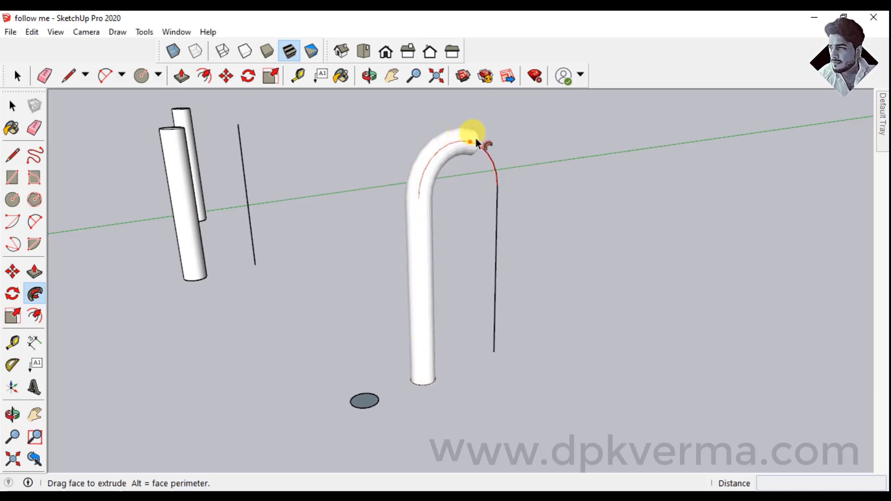
pyautogui.moveTo(476, 142)
pyautogui.mouseDown()
pyautogui.moveTo(496, 169)
pyautogui.moveTo(496, 275)
pyautogui.mouseUp()
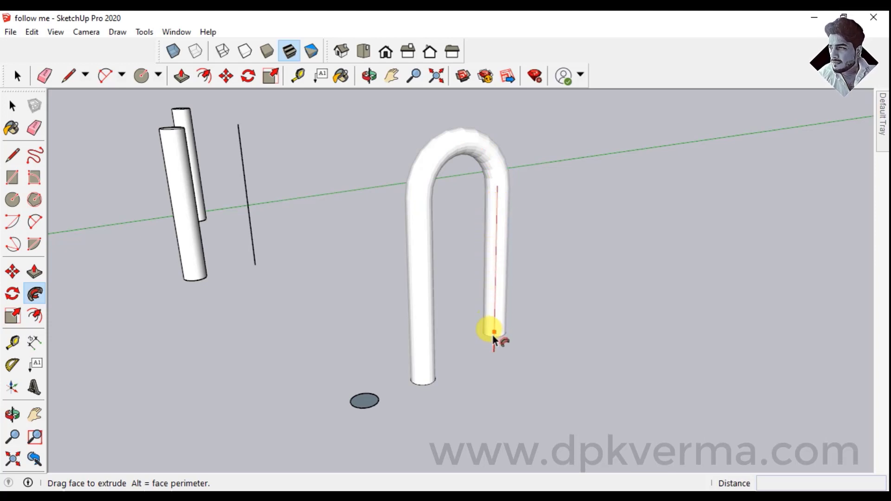
pyautogui.moveTo(491, 361); pyautogui.dragTo(510, 356)
pyautogui.moveTo(511, 355)
pyautogui.mouseDown(button='middle')
pyautogui.moveTo(360, 342)
pyautogui.moveTo(435, 342)
pyautogui.moveTo(527, 370)
pyautogui.mouseUp(button='middle')
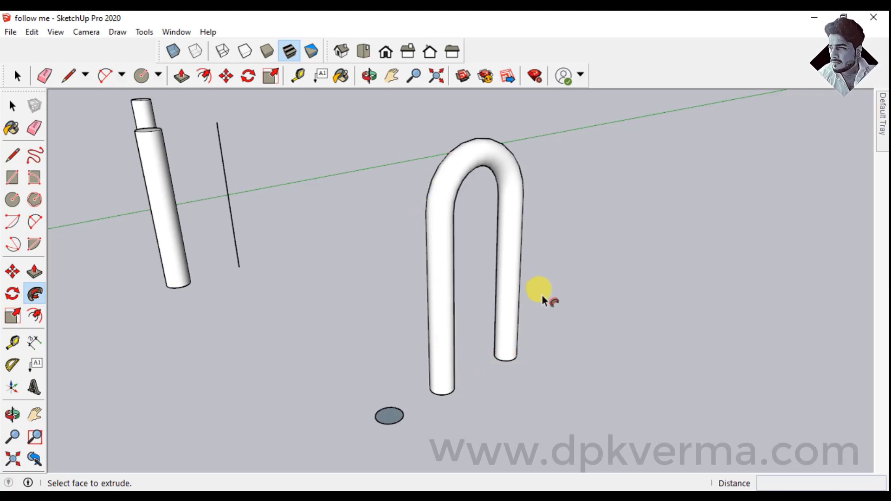
# - Undo the U-shaped pipe and box-select the whole arch path
pyautogui.hotkey('ctrl', 'z')
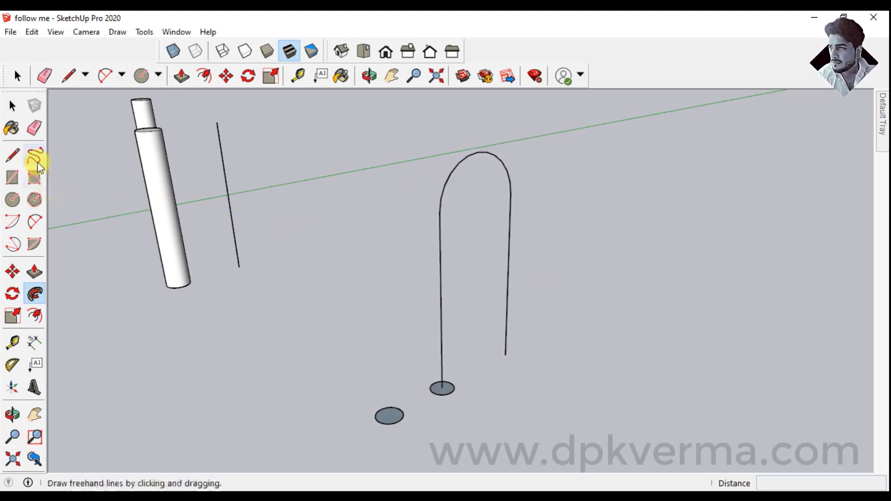
pyautogui.click(13, 107)
pyautogui.moveTo(539, 138)
pyautogui.mouseDown()
pyautogui.moveTo(401, 254)
pyautogui.moveTo(396, 269)
pyautogui.mouseUp()
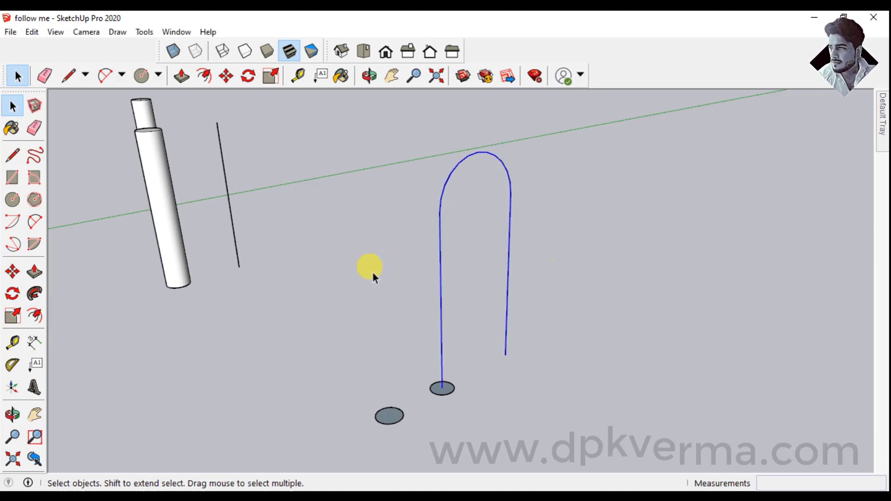
# - Sweep the circle along the preselected arch with Follow Me, inspect it, then undo it
pyautogui.click(30, 302)
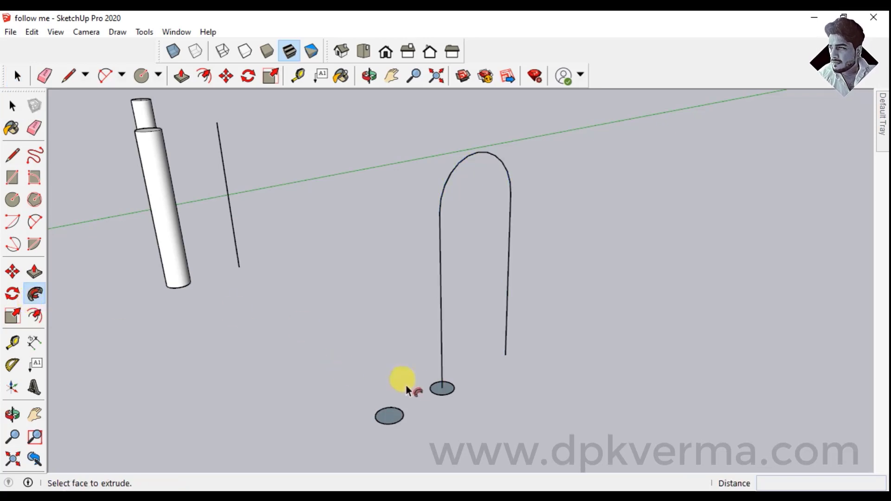
pyautogui.moveTo(438, 395); pyautogui.dragTo(488, 377)
pyautogui.moveTo(487, 378)
pyautogui.mouseDown(button='middle')
pyautogui.moveTo(408, 342)
pyautogui.moveTo(339, 264)
pyautogui.moveTo(413, 357)
pyautogui.mouseUp(button='middle')
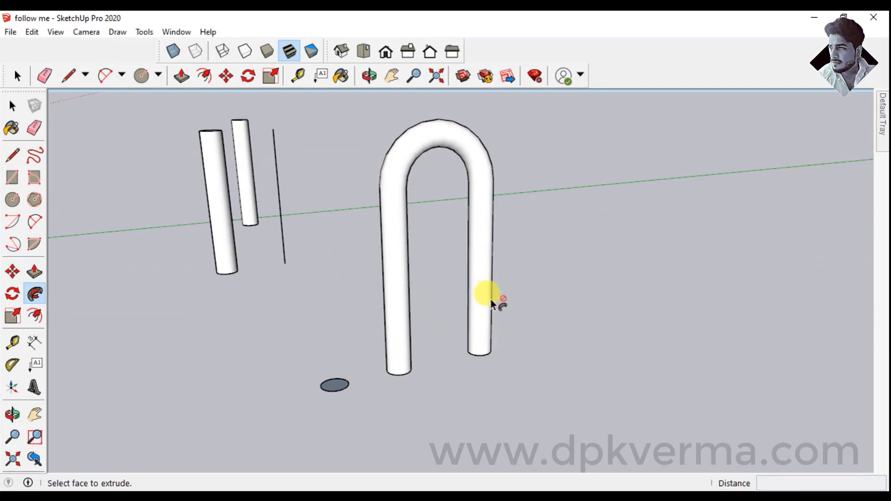
pyautogui.moveTo(491, 298); pyautogui.dragTo(514, 312, button='middle')
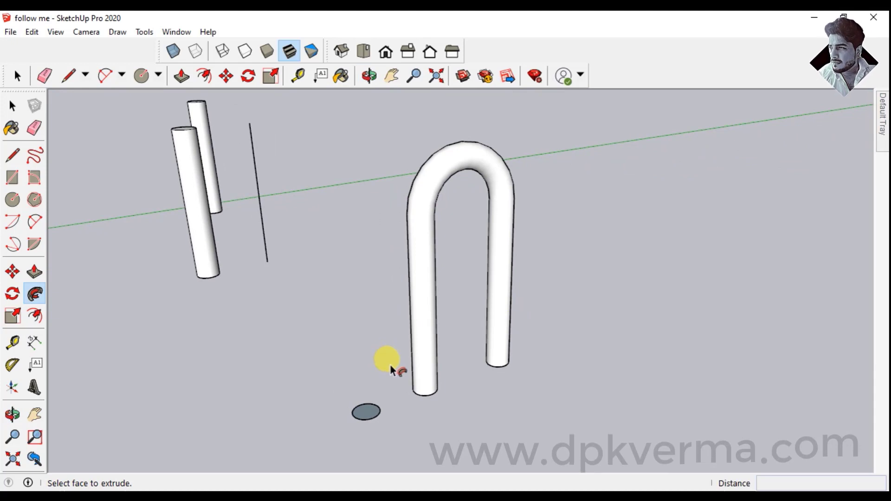
pyautogui.hotkey('ctrl', 'z')
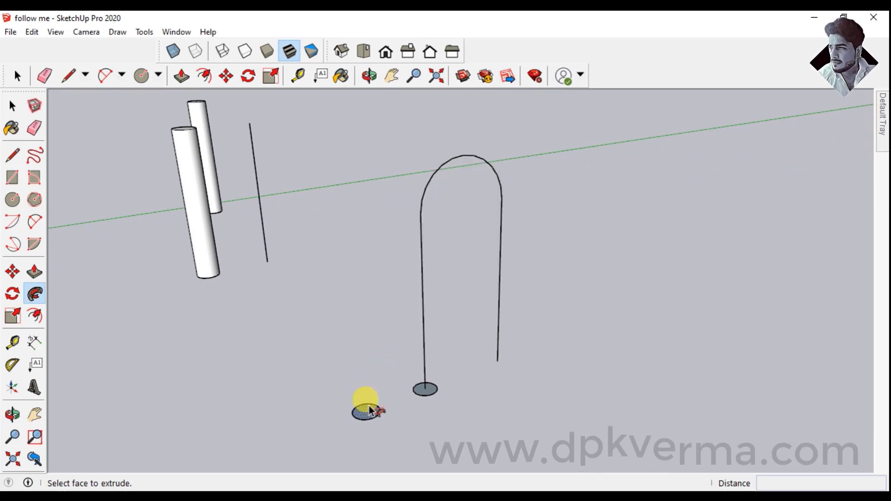
# - Sweep the loose circle around the arch path into a wide U-shaped pipe
pyautogui.click(370, 410)
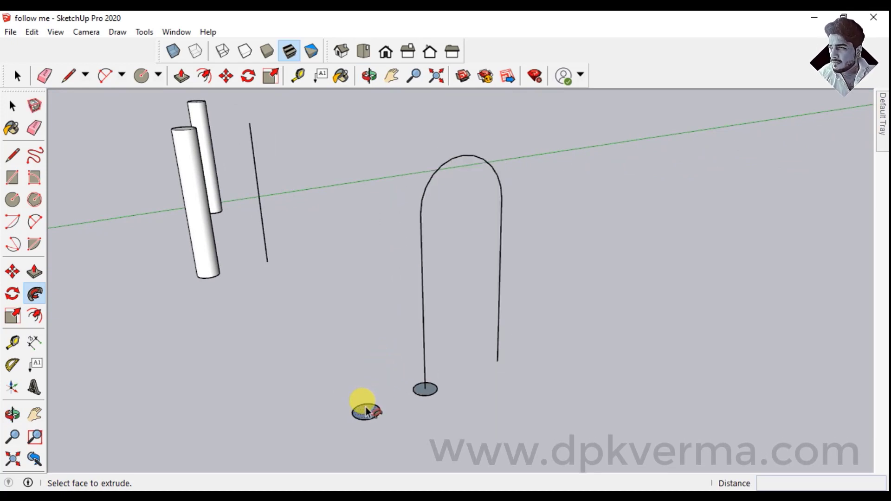
pyautogui.moveTo(367, 411)
pyautogui.mouseDown()
pyautogui.moveTo(427, 280)
pyautogui.moveTo(498, 170)
pyautogui.moveTo(499, 369)
pyautogui.mouseUp()
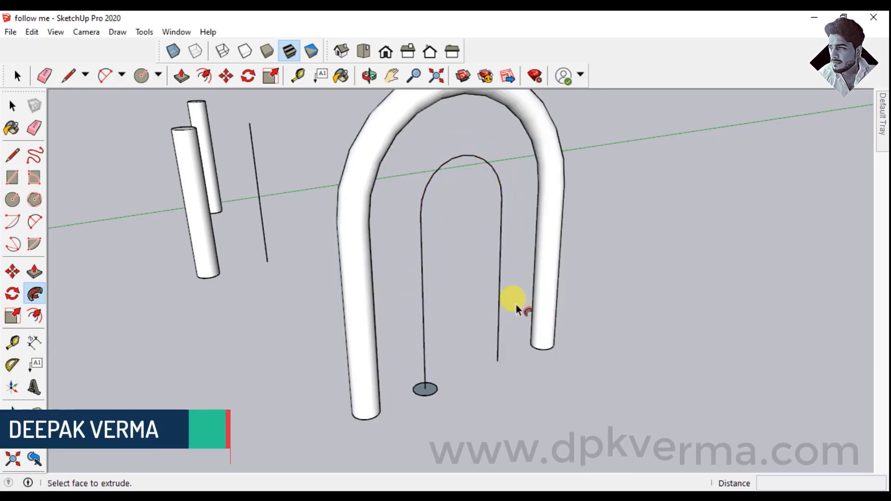
pyautogui.moveTo(514, 302)
pyautogui.mouseDown(button='middle')
pyautogui.moveTo(469, 294)
pyautogui.moveTo(457, 316)
pyautogui.mouseUp(button='middle')
pyautogui.scroll(-2, 473, 296)
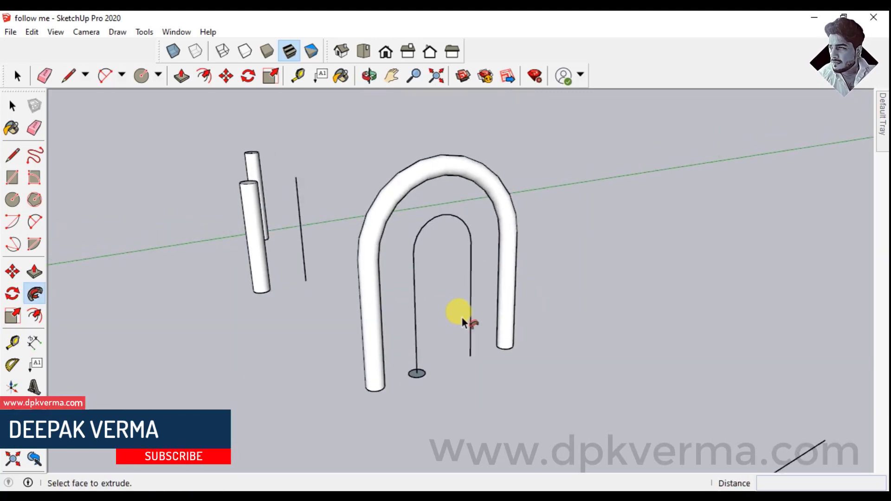
# - Undo, reselect Follow Me and sweep the loose circle around the arch again
pyautogui.hotkey('ctrl', 'z')
pyautogui.click(17, 76)
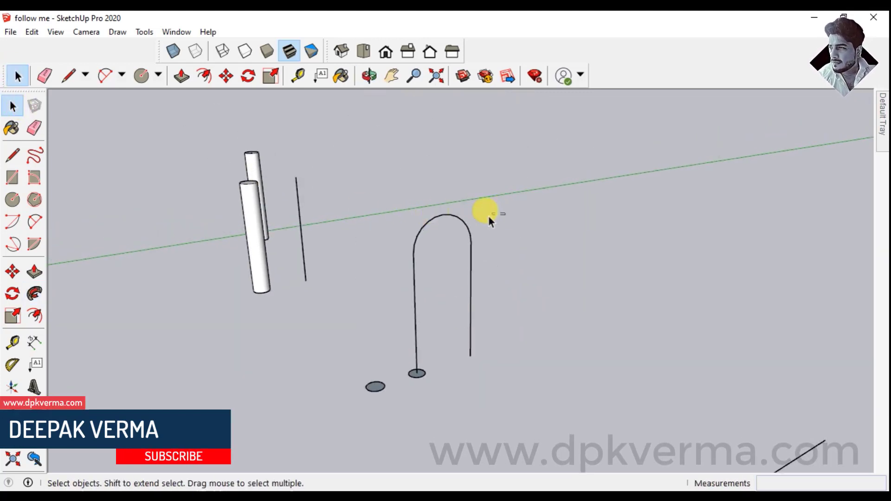
pyautogui.click(34, 293)
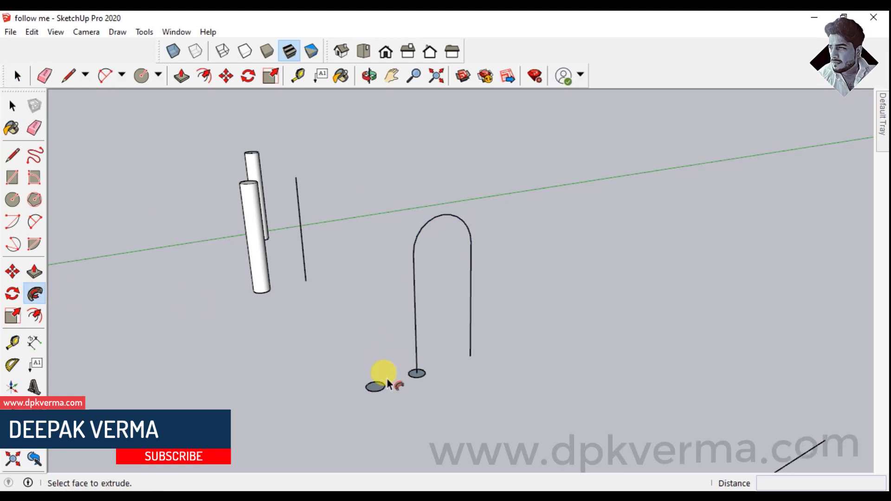
pyautogui.click(375, 386)
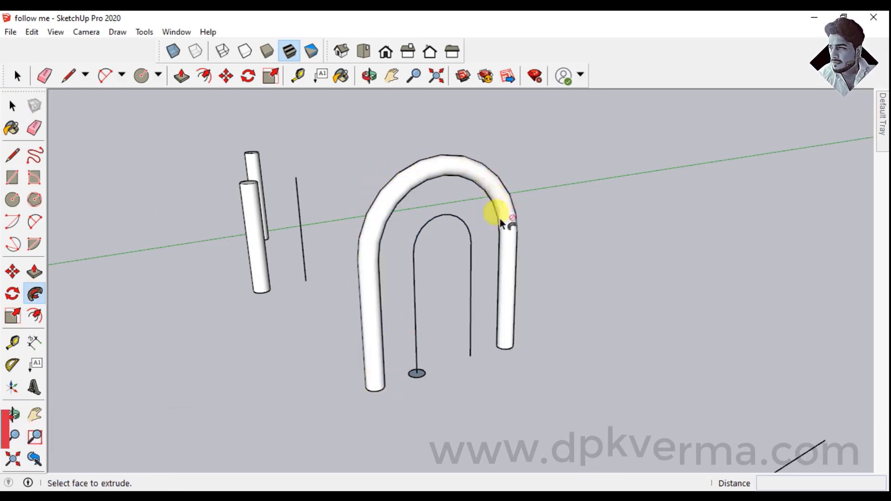
pyautogui.scroll(-3, 448, 226)
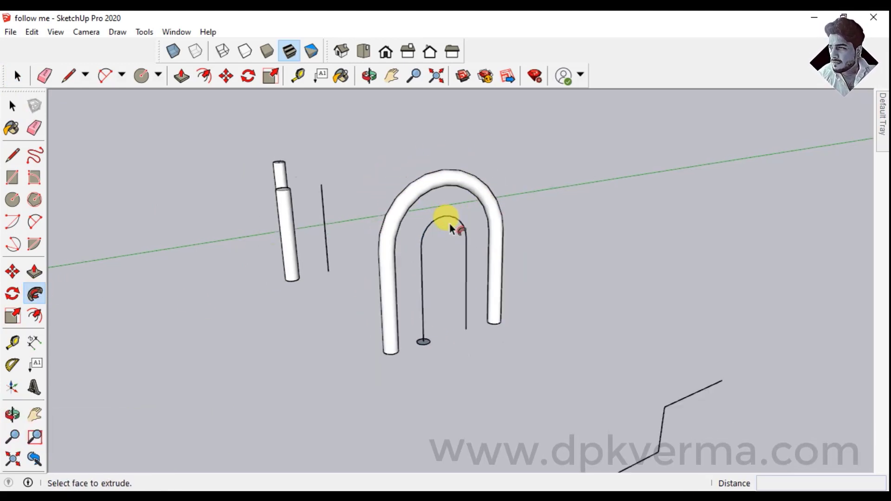
pyautogui.keyDown('shift'); pyautogui.moveTo(454, 289); pyautogui.dragTo(369, 248, button='middle'); pyautogui.keyUp('shift')
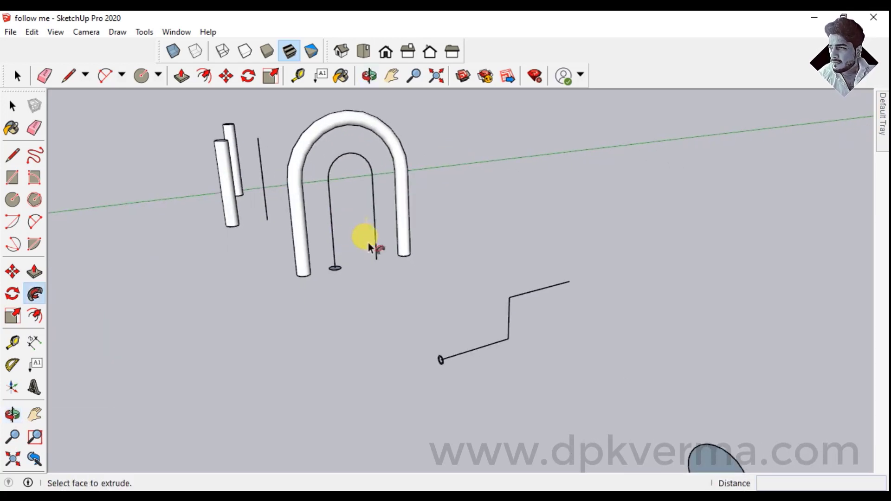
# - Zoom and orbit to view the zigzag path and its ring profile from lower
pyautogui.scroll(3, 449, 365)
pyautogui.scroll(3, 448, 362)
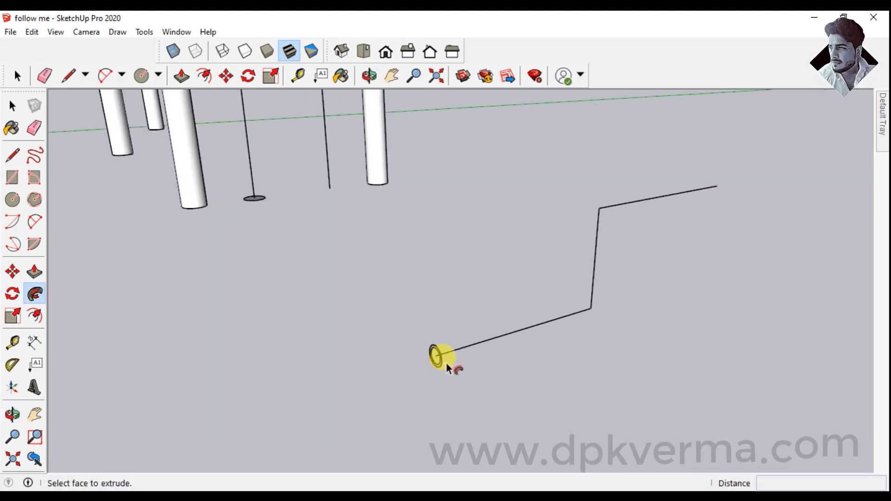
pyautogui.scroll(2, 491, 343)
pyautogui.moveTo(497, 342)
pyautogui.mouseDown(button='middle')
pyautogui.moveTo(406, 328)
pyautogui.moveTo(414, 324)
pyautogui.mouseUp(button='middle')
pyautogui.scroll(2, 318, 382)
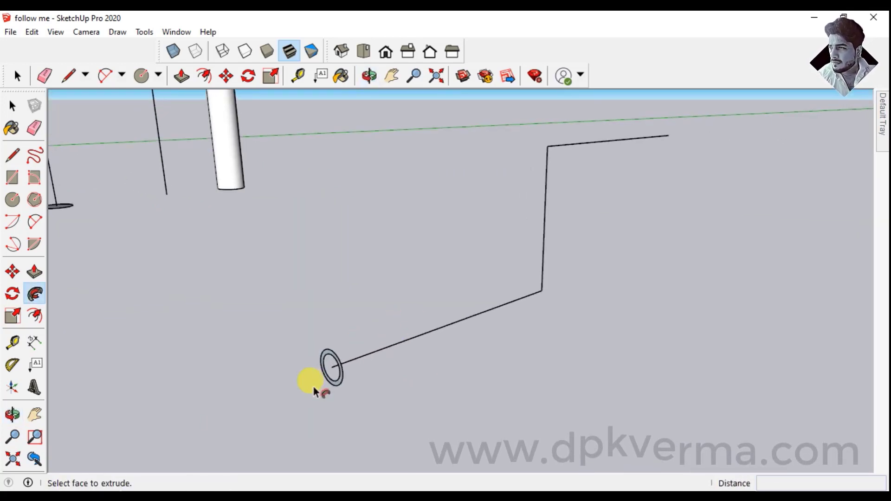
pyautogui.scroll(2, 318, 378)
pyautogui.scroll(2, 329, 325)
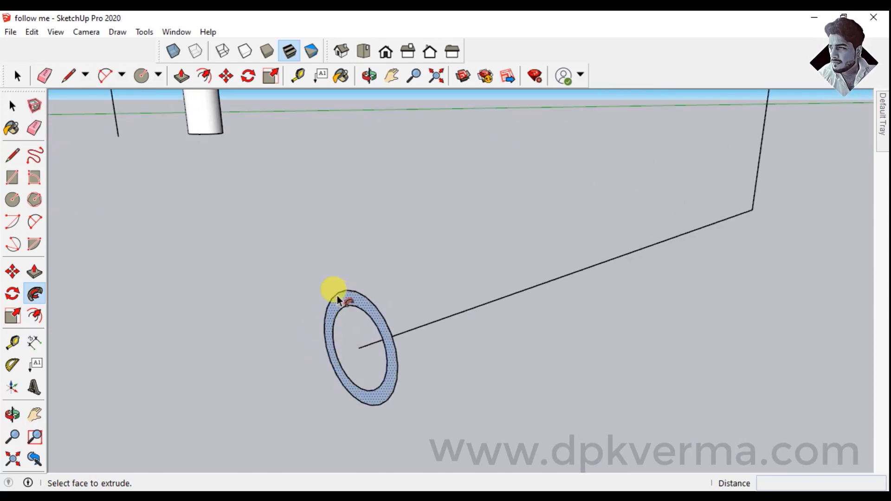
pyautogui.scroll(-2, 391, 377)
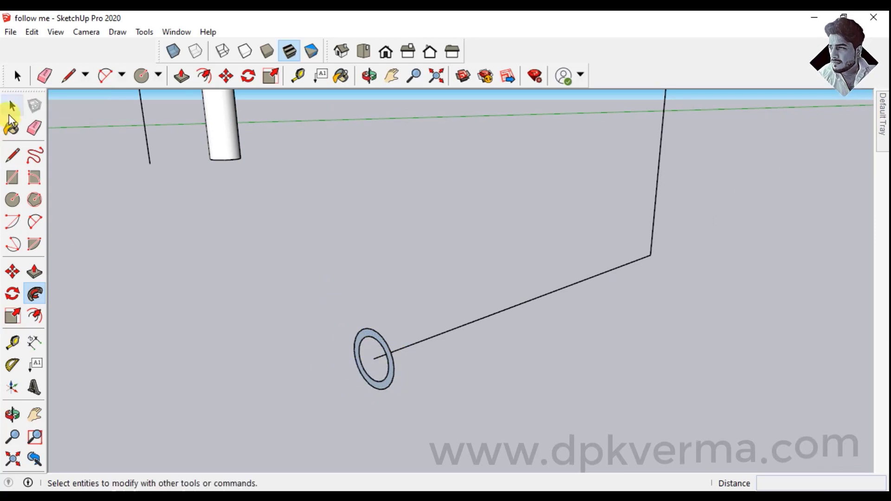
pyautogui.click(12, 106)
pyautogui.moveTo(447, 368); pyautogui.dragTo(358, 386, button='middle')
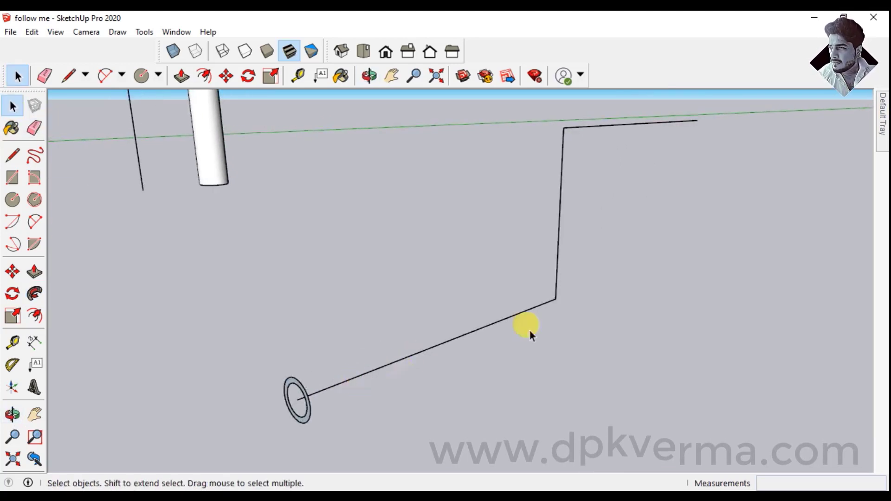
# - Sweep the ring face along the zigzag path with Follow Me and orbit around the bent pipe
pyautogui.click(40, 295)
pyautogui.scroll(2, 298, 413)
pyautogui.scroll(1, 319, 411)
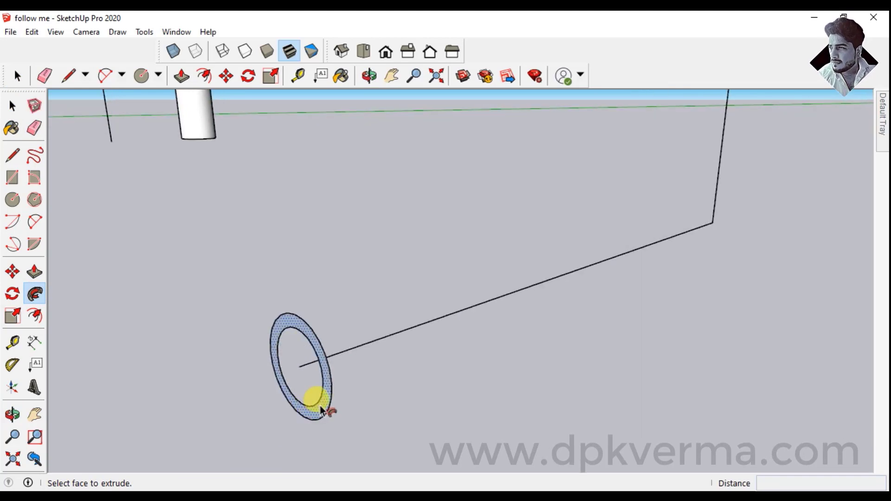
pyautogui.click(321, 409)
pyautogui.moveTo(374, 390)
pyautogui.mouseDown(button='middle')
pyautogui.moveTo(420, 377)
pyautogui.moveTo(524, 320)
pyautogui.moveTo(298, 342)
pyautogui.moveTo(617, 285)
pyautogui.moveTo(700, 235)
pyautogui.moveTo(454, 257)
pyautogui.moveTo(223, 258)
pyautogui.moveTo(168, 290)
pyautogui.moveTo(445, 296)
pyautogui.moveTo(541, 254)
pyautogui.moveTo(521, 290)
pyautogui.mouseUp(button='middle')
pyautogui.scroll(-5, 298, 342)
pyautogui.scroll(3, 184, 267)
pyautogui.scroll(-1, 183, 266)
pyautogui.scroll(-2, 472, 323)
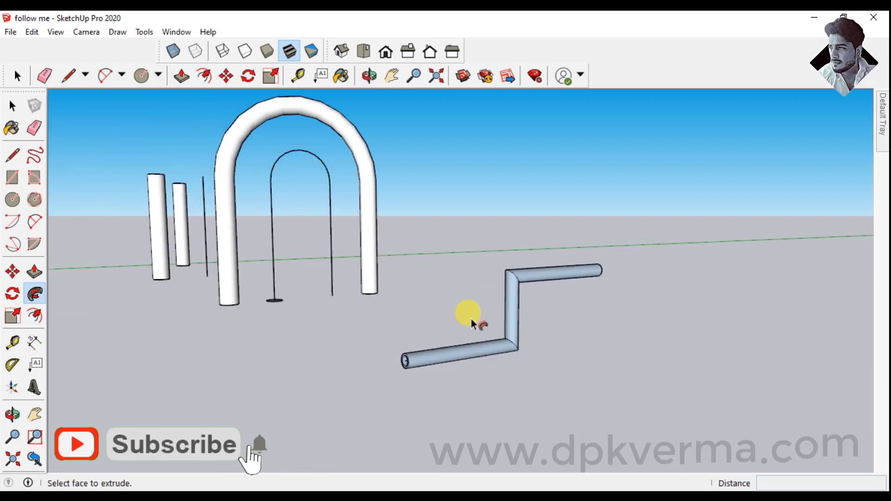
pyautogui.moveTo(472, 323); pyautogui.dragTo(434, 328, button='middle')
pyautogui.moveTo(483, 358)
pyautogui.mouseDown(button='middle')
pyautogui.moveTo(490, 336)
pyautogui.moveTo(487, 358)
pyautogui.moveTo(398, 312)
pyautogui.moveTo(390, 295)
pyautogui.moveTo(463, 358)
pyautogui.moveTo(414, 278)
pyautogui.moveTo(566, 391)
pyautogui.moveTo(404, 312)
pyautogui.mouseUp(button='middle')
# - Select the large ellipse as path, then Follow Me the small circle around it into a torus
pyautogui.scroll(2, 378, 342)
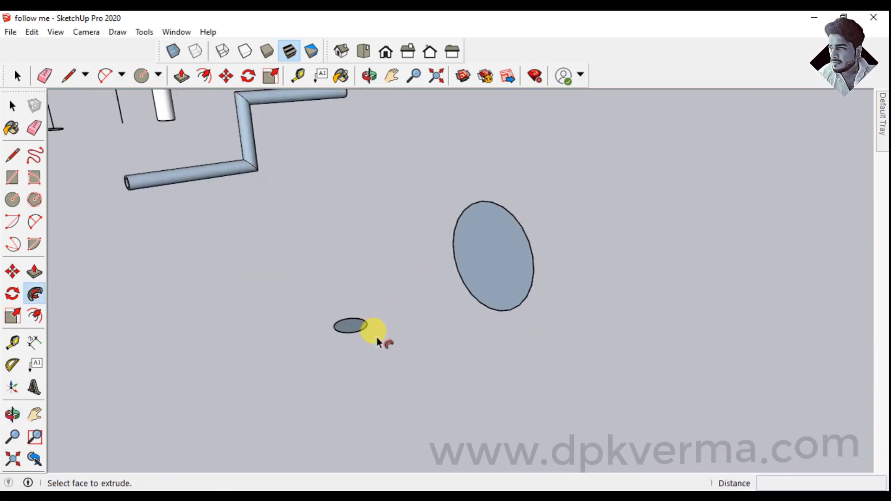
pyautogui.moveTo(378, 342); pyautogui.dragTo(423, 334, button='middle')
pyautogui.moveTo(368, 308); pyautogui.dragTo(257, 236, button='middle')
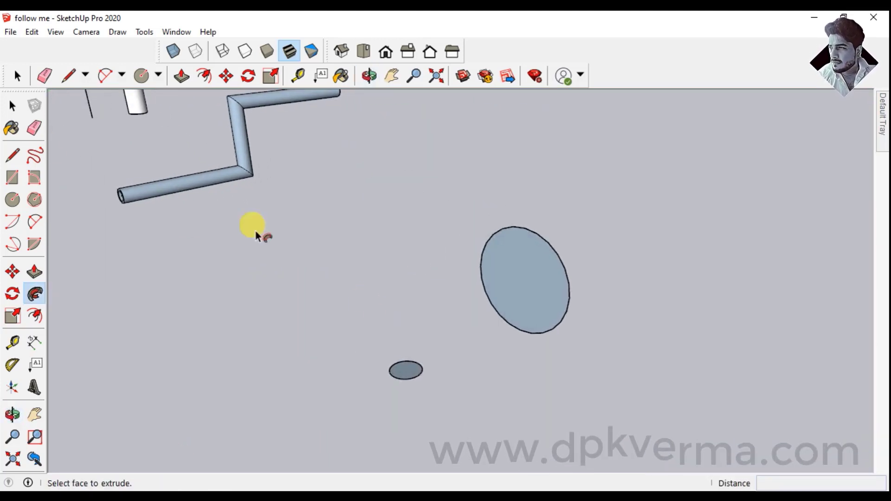
pyautogui.click(12, 106)
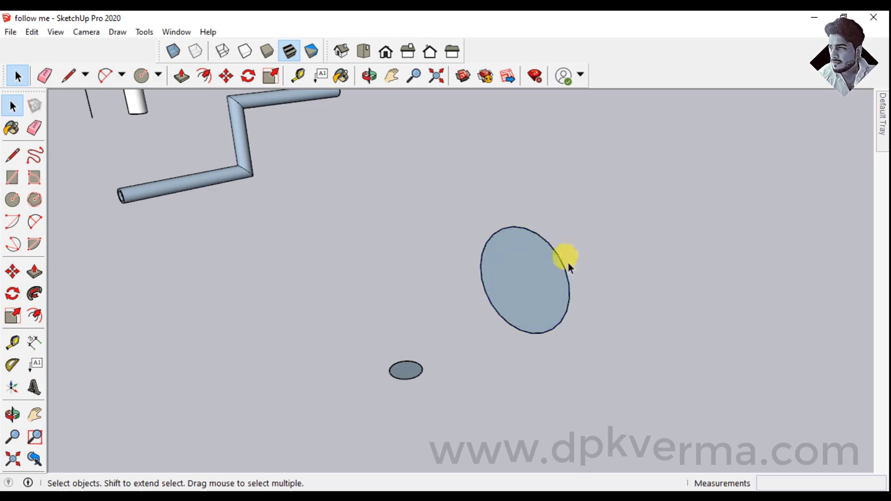
pyautogui.click(545, 275)
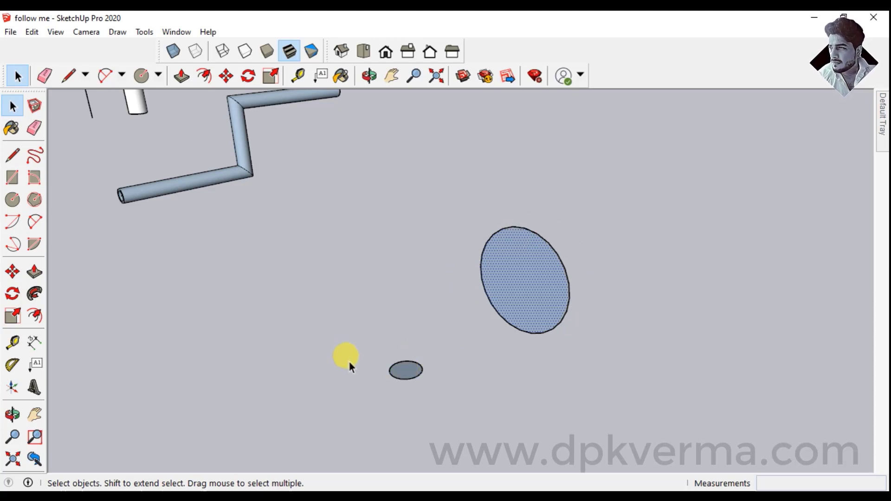
pyautogui.click(34, 294)
pyautogui.click(407, 372)
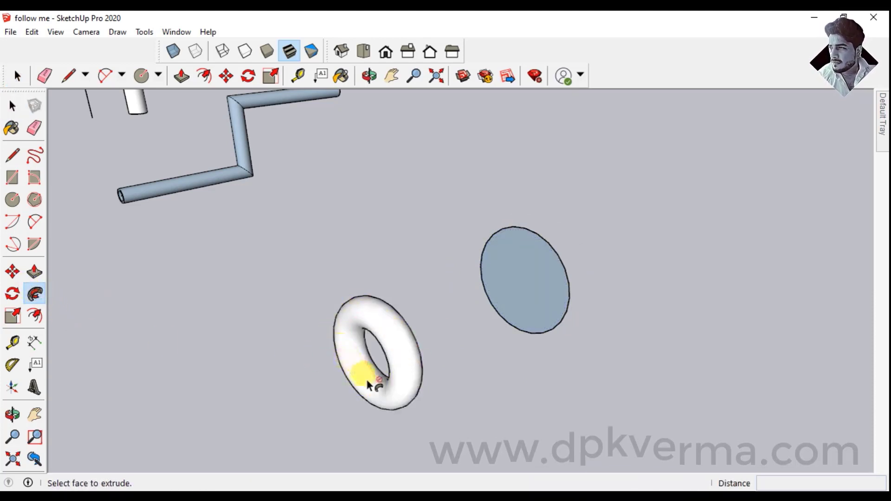
pyautogui.moveTo(422, 370)
pyautogui.mouseDown(button='middle')
pyautogui.moveTo(454, 348)
pyautogui.moveTo(558, 313)
pyautogui.moveTo(511, 319)
pyautogui.moveTo(447, 354)
pyautogui.moveTo(418, 354)
pyautogui.moveTo(394, 320)
pyautogui.mouseUp(button='middle')
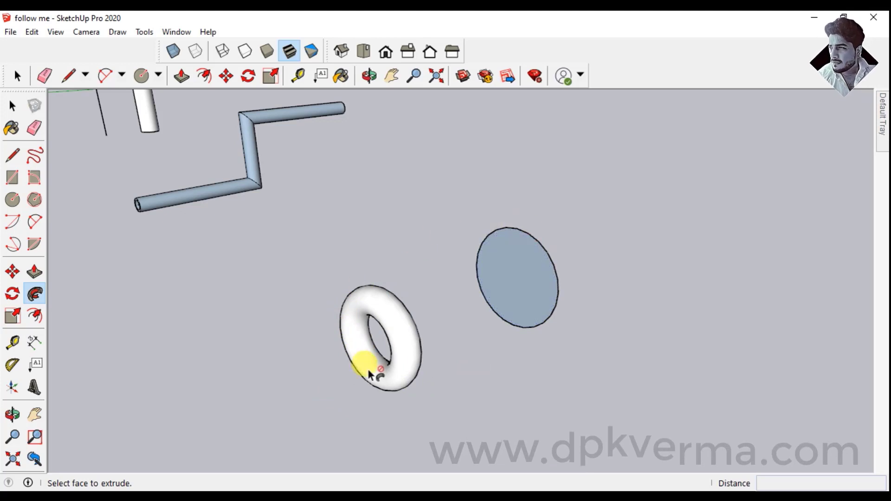
pyautogui.moveTo(434, 346)
pyautogui.mouseDown(button='middle')
pyautogui.moveTo(496, 377)
pyautogui.moveTo(495, 355)
pyautogui.moveTo(348, 269)
pyautogui.mouseUp(button='middle')
# - Orbit and zoom to bring the rectangle and its moulding profile into view
pyautogui.scroll(2, 593, 325)
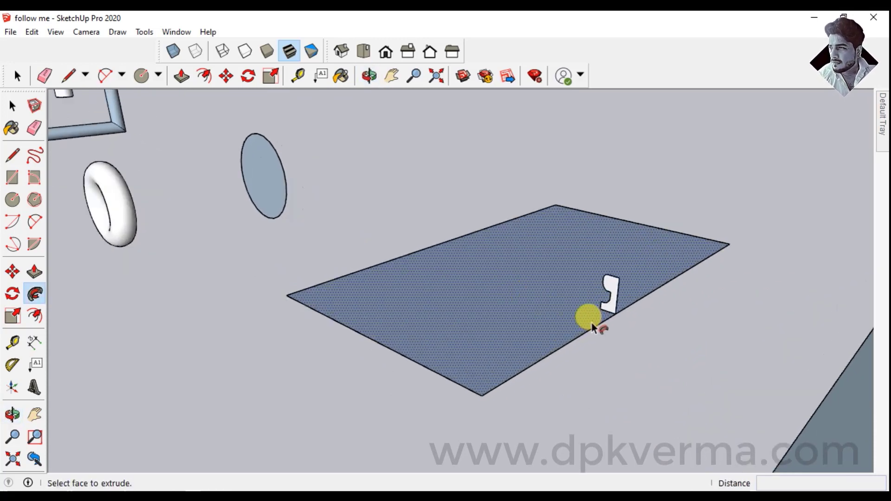
pyautogui.moveTo(593, 327)
pyautogui.mouseDown(button='middle')
pyautogui.moveTo(574, 327)
pyautogui.moveTo(579, 334)
pyautogui.mouseUp(button='middle')
pyautogui.press('f')
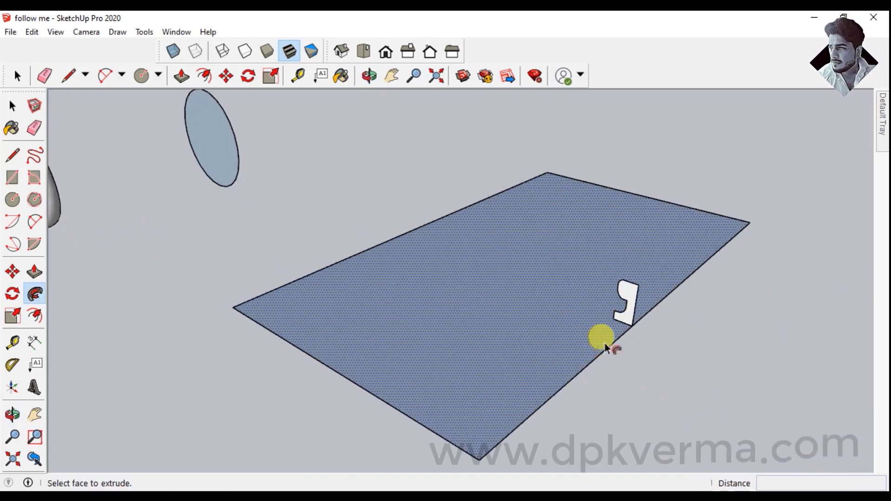
pyautogui.moveTo(603, 339); pyautogui.dragTo(631, 301, button='middle')
pyautogui.scroll(-1, 627, 326)
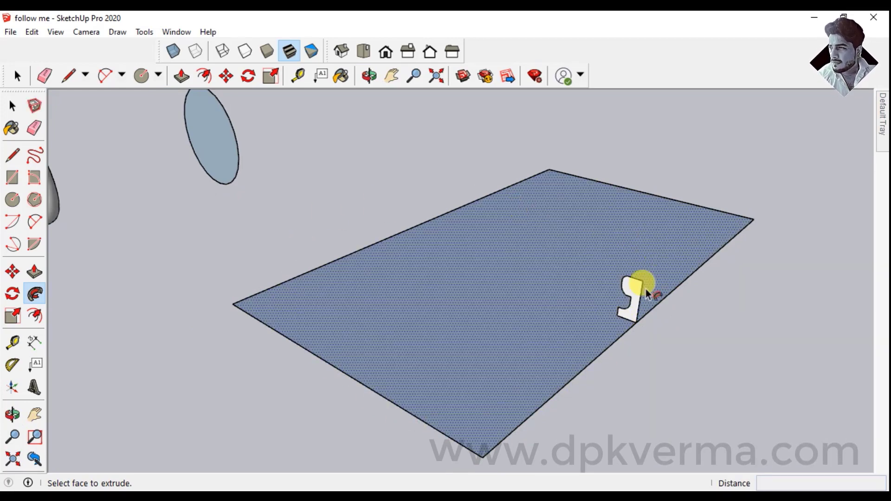
pyautogui.press('space')
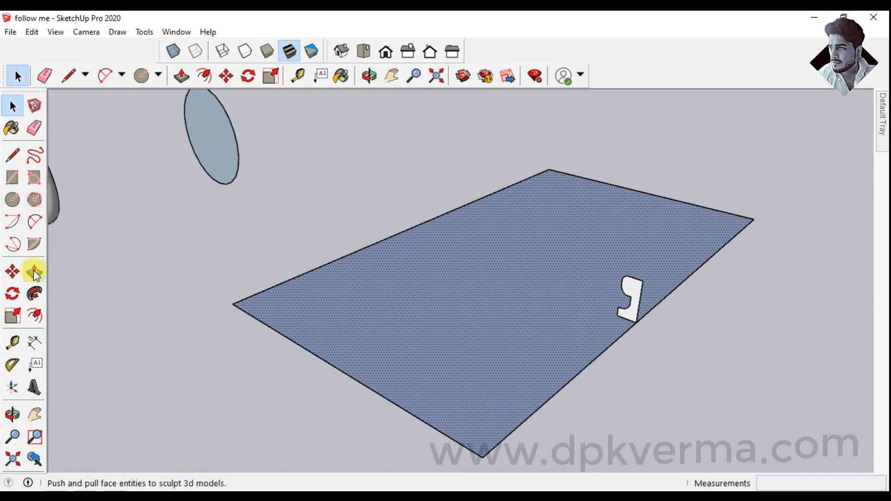
# - Follow Me the moulding profile around the rectangle's edges, then zoom and orbit to check the rim
pyautogui.click(34, 293)
pyautogui.click(644, 296)
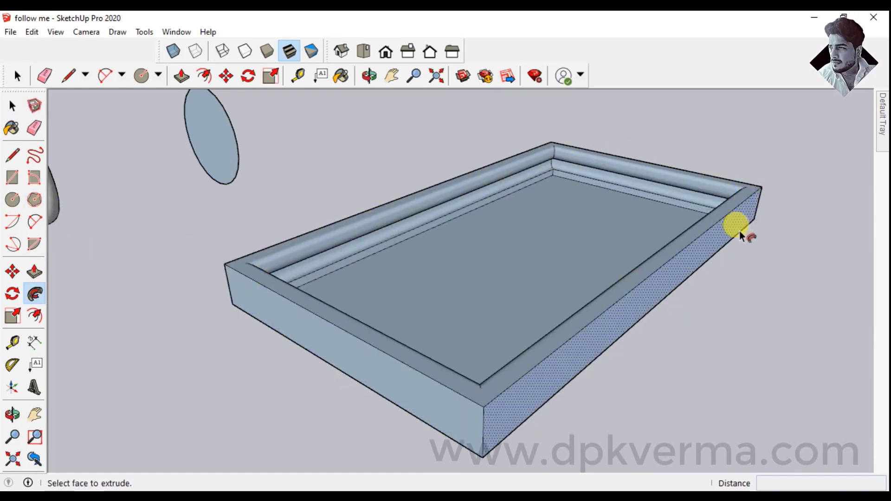
pyautogui.scroll(2, 556, 156)
pyautogui.scroll(2, 557, 157)
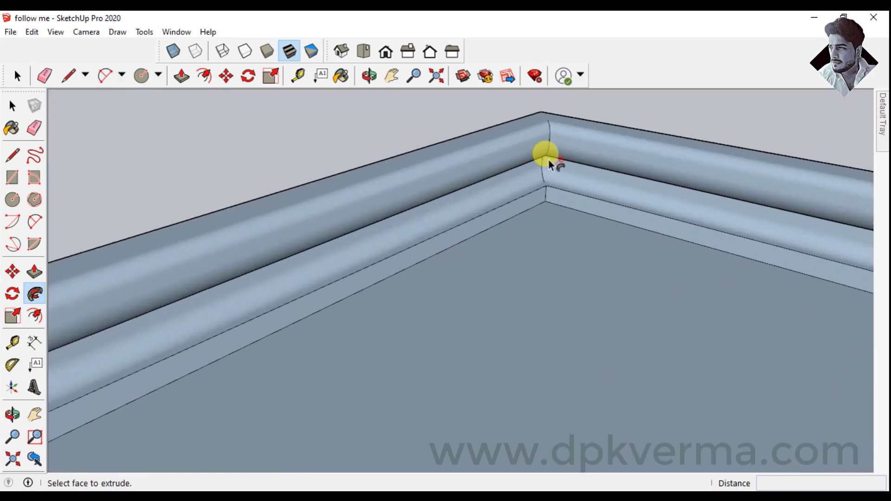
pyautogui.scroll(-2, 539, 202)
pyautogui.scroll(-2, 536, 199)
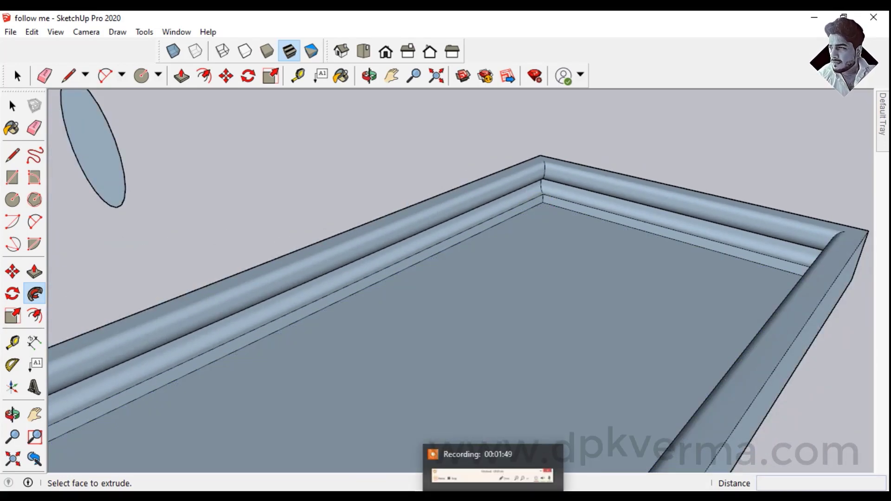
pyautogui.scroll(-3, 571, 344)
pyautogui.scroll(-2, 561, 322)
pyautogui.moveTo(561, 322)
pyautogui.mouseDown(button='middle')
pyautogui.moveTo(552, 344)
pyautogui.moveTo(462, 254)
pyautogui.mouseUp(button='middle')
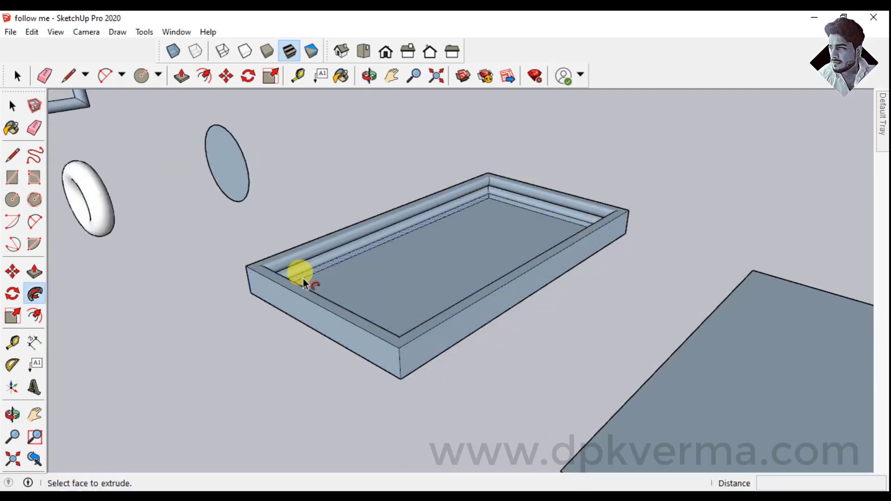
# - Bring the second plane into view and select its face as the sweep path
pyautogui.moveTo(487, 332)
pyautogui.mouseDown(button='middle')
pyautogui.moveTo(368, 258)
pyautogui.moveTo(726, 342)
pyautogui.mouseUp(button='middle')
pyautogui.scroll(3, 680, 322)
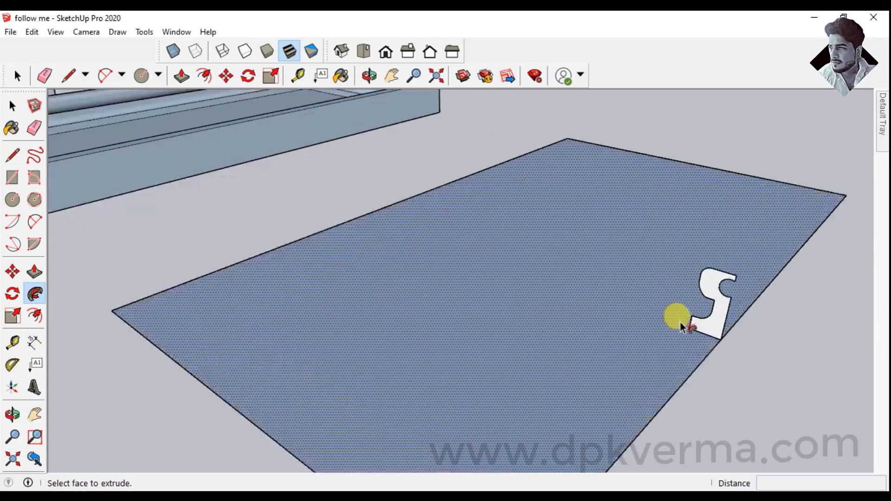
pyautogui.scroll(-3, 726, 305)
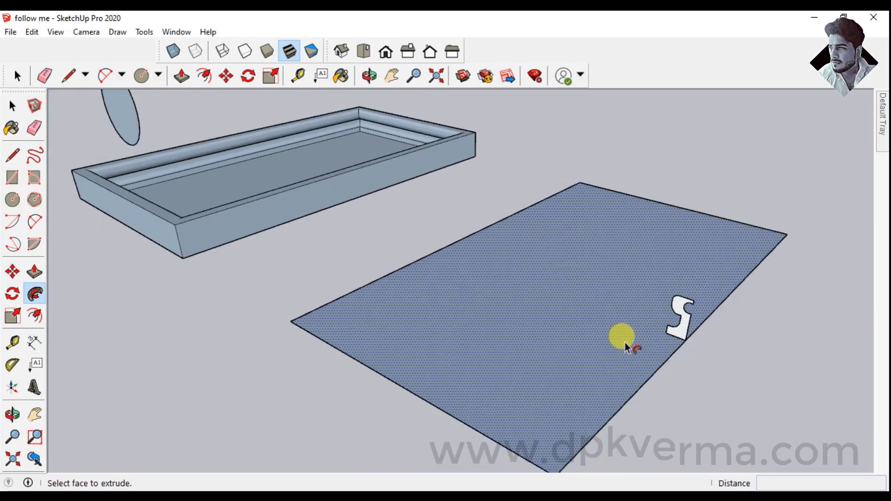
pyautogui.moveTo(621, 338); pyautogui.dragTo(505, 334, button='middle')
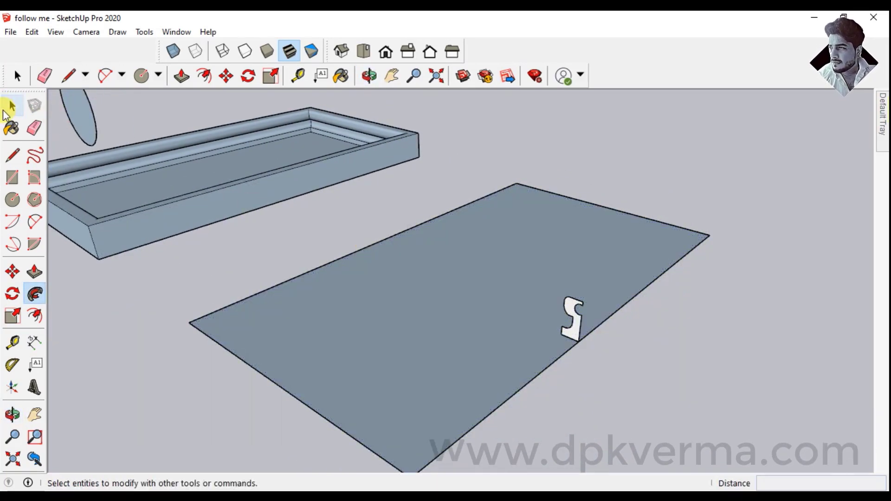
pyautogui.click(11, 106)
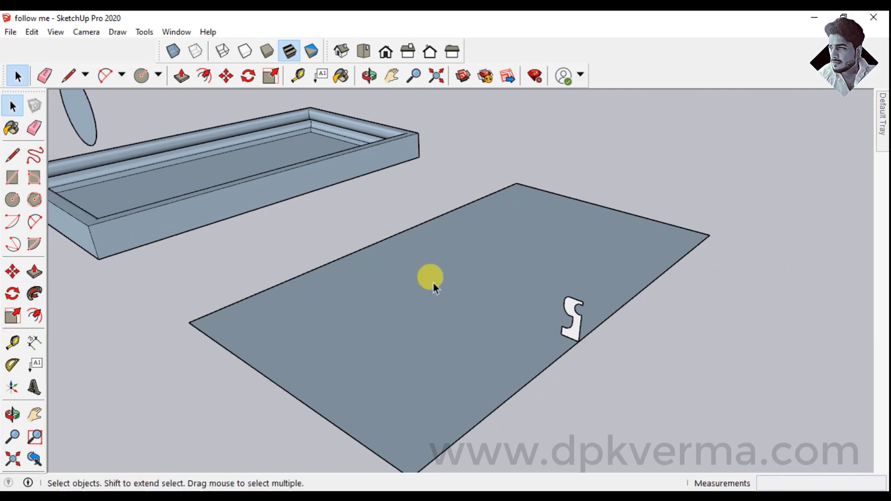
pyautogui.click(434, 283)
# - Follow Me the S-shaped profile around the plane's edges, then orbit and zoom out to compare trays
pyautogui.click(34, 294)
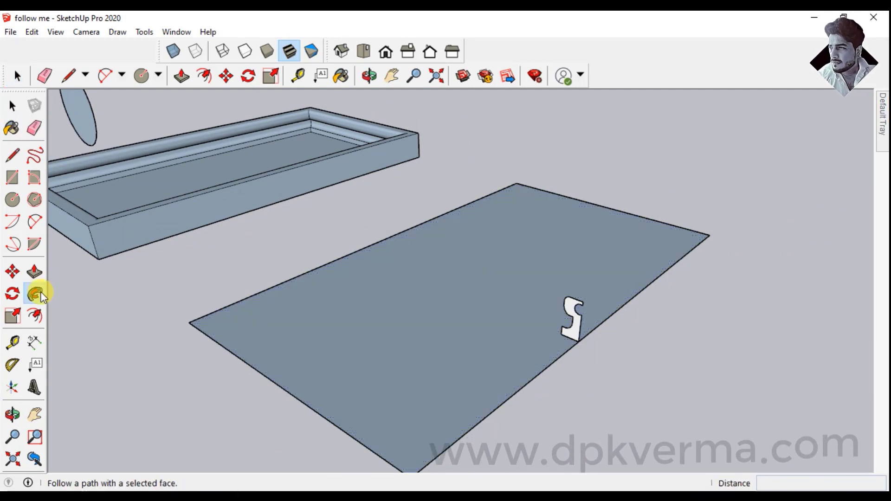
pyautogui.click(572, 314)
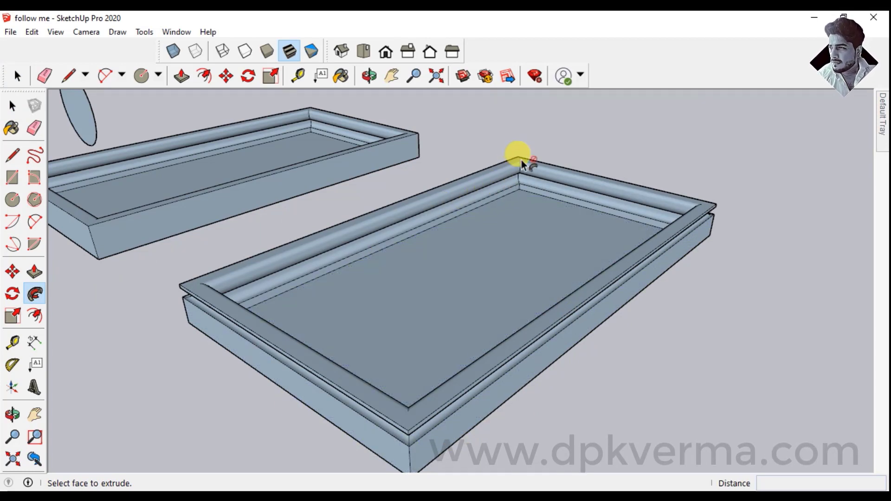
pyautogui.moveTo(522, 164)
pyautogui.mouseDown(button='middle')
pyautogui.moveTo(483, 284)
pyautogui.moveTo(422, 314)
pyautogui.mouseUp(button='middle')
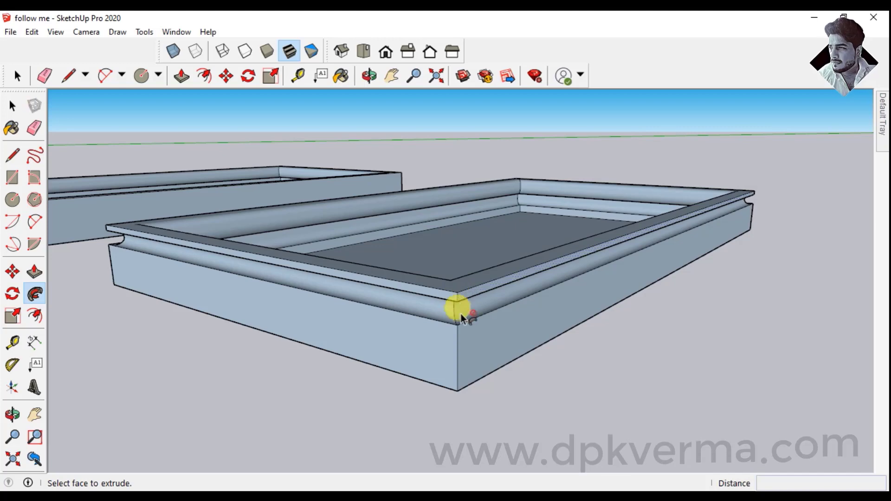
pyautogui.moveTo(469, 321); pyautogui.dragTo(472, 356, button='middle')
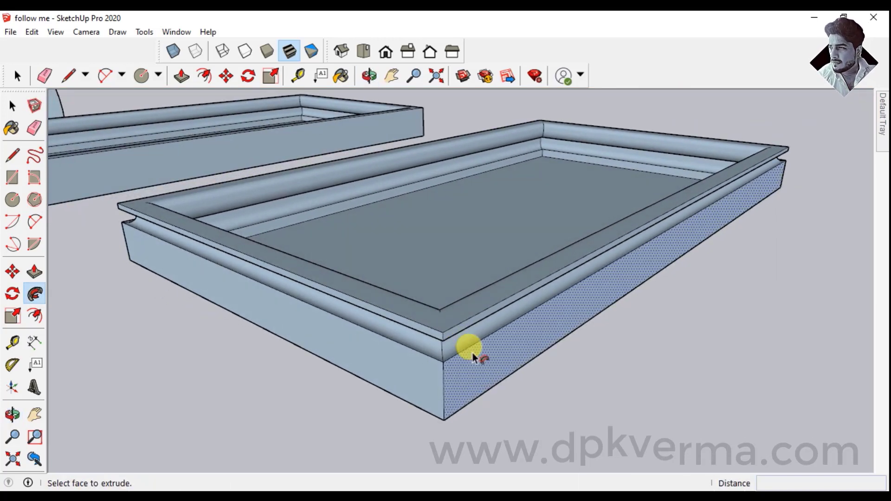
pyautogui.scroll(-2, 447, 367)
pyautogui.scroll(-3, 454, 283)
pyautogui.scroll(-2, 454, 293)
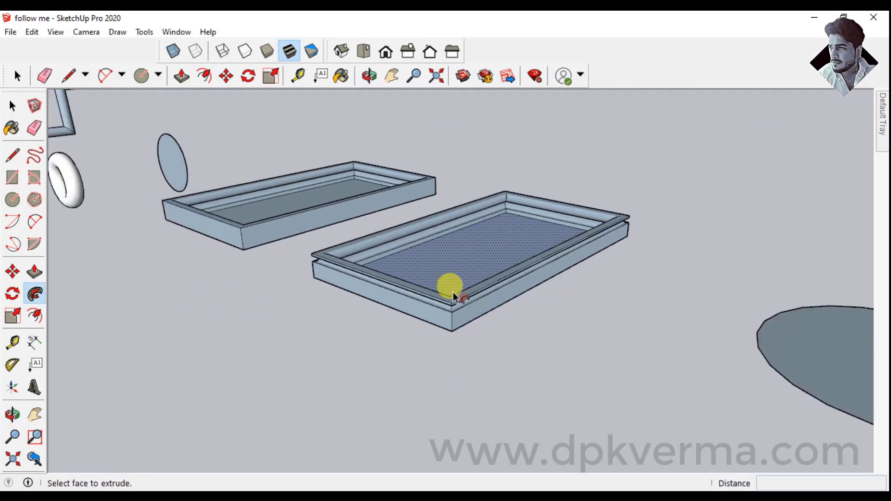
pyautogui.moveTo(458, 303)
pyautogui.mouseDown(button='middle')
pyautogui.moveTo(423, 314)
pyautogui.moveTo(247, 265)
pyautogui.moveTo(547, 312)
pyautogui.moveTo(483, 328)
pyautogui.moveTo(592, 318)
pyautogui.moveTo(449, 318)
pyautogui.moveTo(501, 304)
pyautogui.moveTo(489, 330)
pyautogui.mouseUp(button='middle')
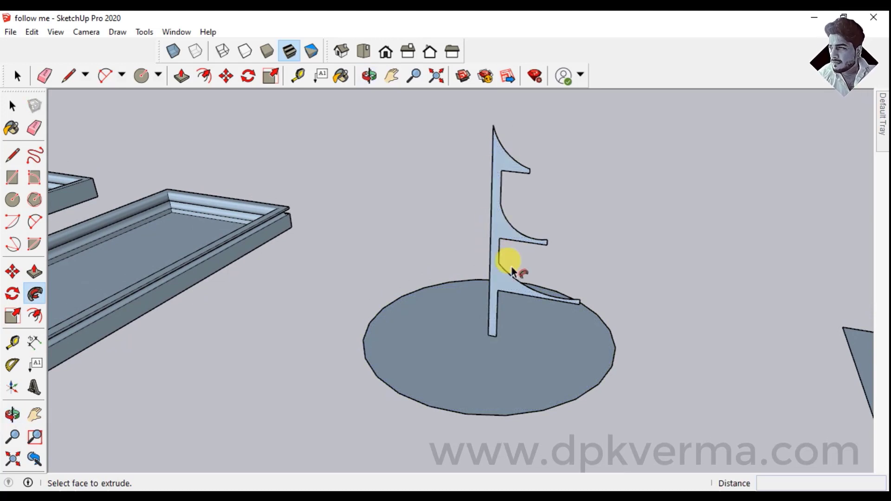
# - Select the circular base, revolve the branched profile around it with Follow Me, then undo
pyautogui.moveTo(507, 252); pyautogui.dragTo(486, 214, button='middle')
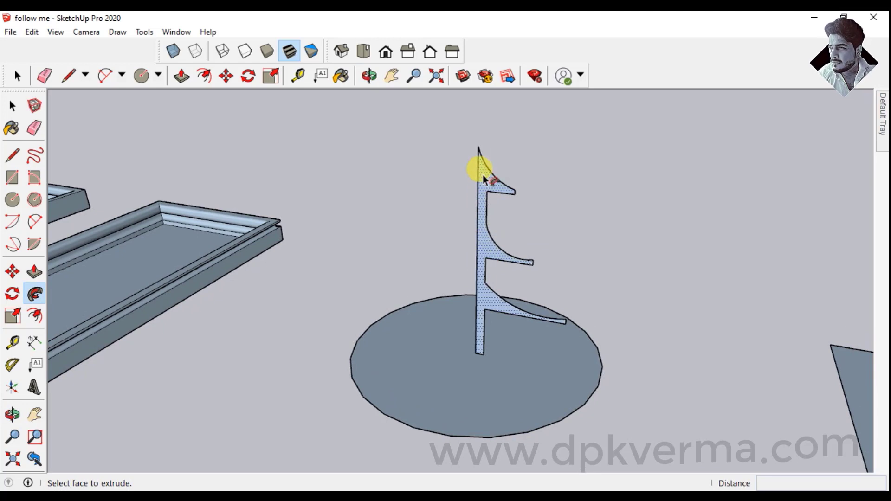
pyautogui.moveTo(493, 273); pyautogui.dragTo(491, 278, button='middle')
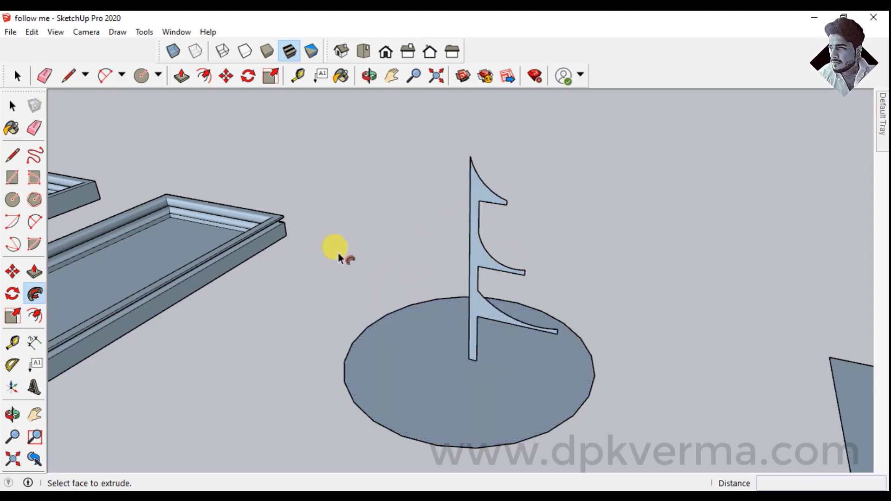
pyautogui.click(10, 108)
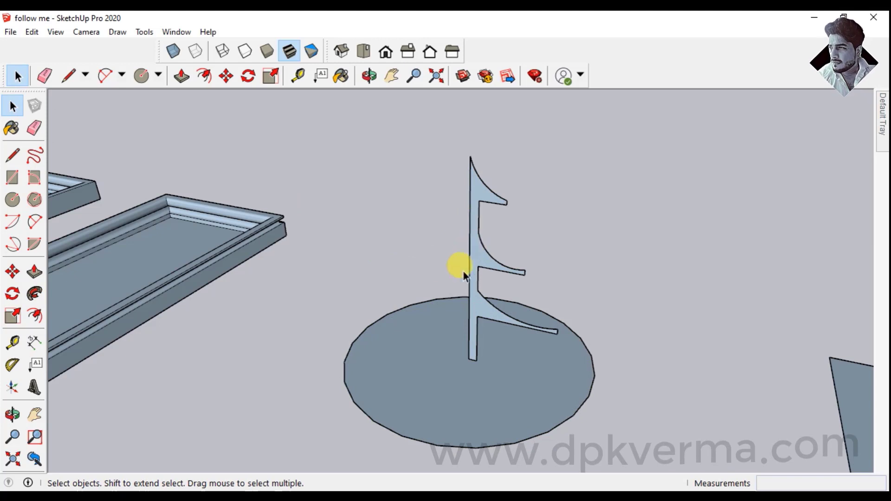
pyautogui.click(434, 335)
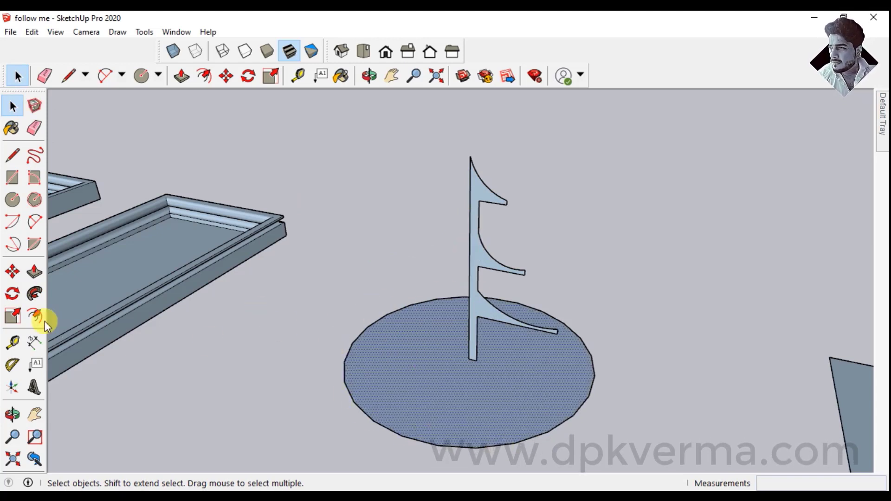
pyautogui.click(38, 295)
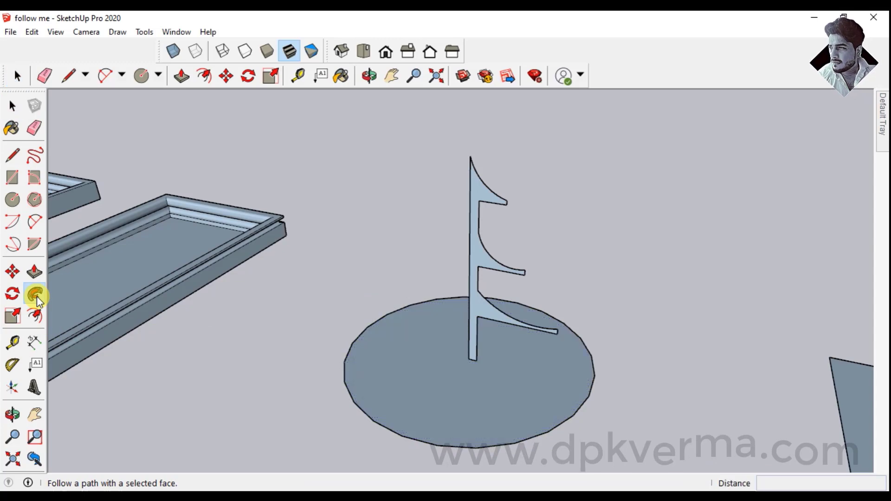
pyautogui.click(484, 266)
pyautogui.moveTo(482, 274); pyautogui.dragTo(460, 304, button='middle')
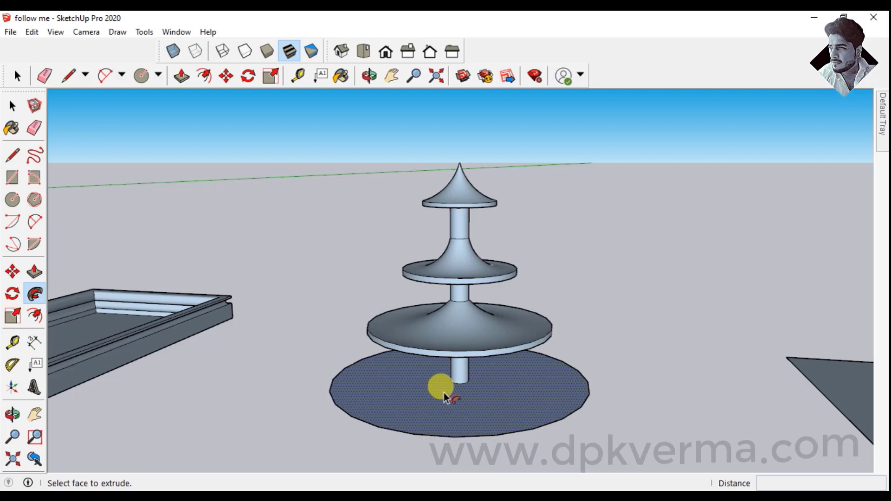
pyautogui.hotkey('ctrl', 'z')
# - Revolve the profile by dragging it along the base circle, then undo again
pyautogui.moveTo(461, 371); pyautogui.dragTo(418, 394, button='middle')
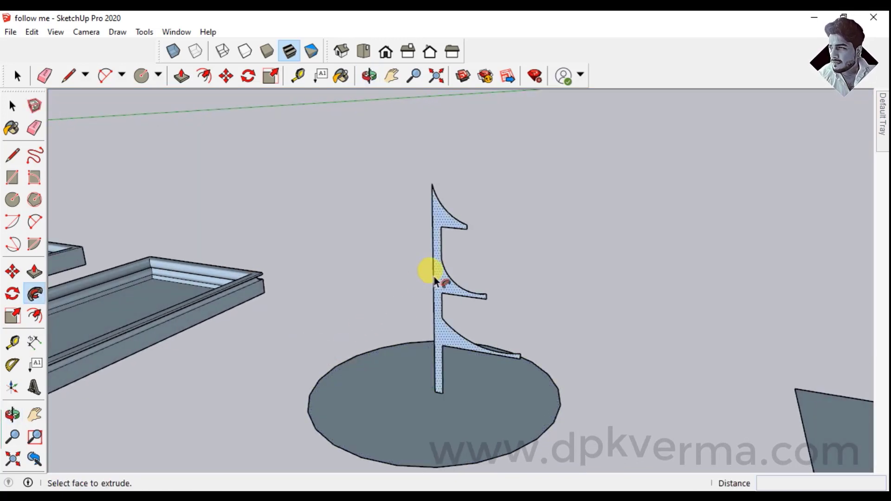
pyautogui.moveTo(433, 319)
pyautogui.mouseDown()
pyautogui.moveTo(311, 412)
pyautogui.moveTo(542, 442)
pyautogui.moveTo(563, 408)
pyautogui.moveTo(545, 431)
pyautogui.moveTo(550, 425)
pyautogui.mouseUp()
pyautogui.moveTo(550, 425)
pyautogui.mouseDown(button='middle')
pyautogui.moveTo(477, 397)
pyautogui.moveTo(523, 360)
pyautogui.moveTo(493, 398)
pyautogui.moveTo(461, 393)
pyautogui.mouseUp(button='middle')
pyautogui.hotkey('ctrl', 'z')
# - Reselect the circular base and revolve the branched profile around it into the tiered spire
pyautogui.click(12, 105)
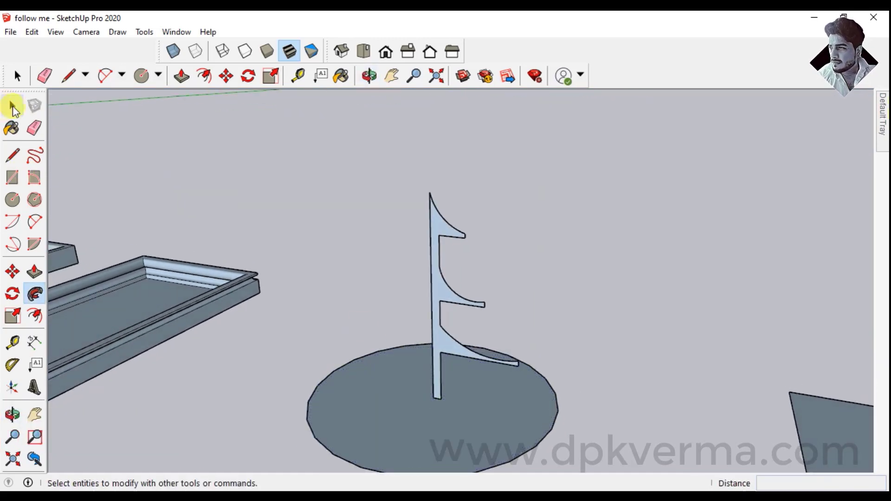
pyautogui.click(367, 385)
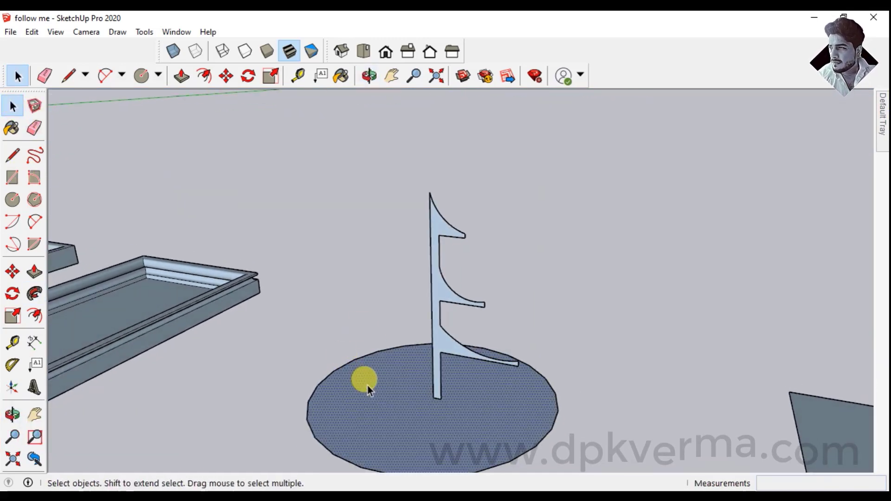
pyautogui.click(26, 292)
pyautogui.click(428, 292)
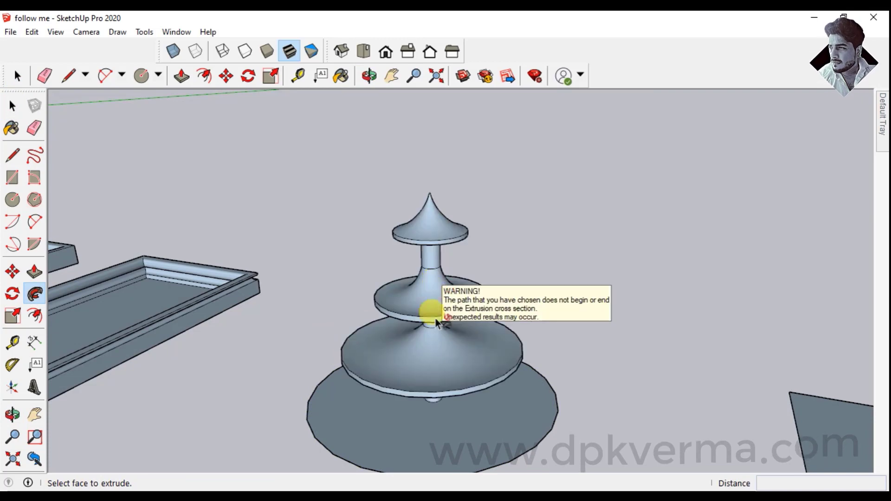
pyautogui.moveTo(429, 308)
pyautogui.mouseDown(button='middle')
pyautogui.moveTo(445, 317)
pyautogui.moveTo(447, 289)
pyautogui.moveTo(513, 233)
pyautogui.moveTo(648, 248)
pyautogui.moveTo(589, 301)
pyautogui.moveTo(423, 278)
pyautogui.moveTo(563, 278)
pyautogui.moveTo(457, 294)
pyautogui.moveTo(467, 305)
pyautogui.moveTo(338, 292)
pyautogui.moveTo(537, 334)
pyautogui.moveTo(521, 344)
pyautogui.moveTo(593, 343)
pyautogui.moveTo(583, 342)
pyautogui.mouseUp(button='middle')
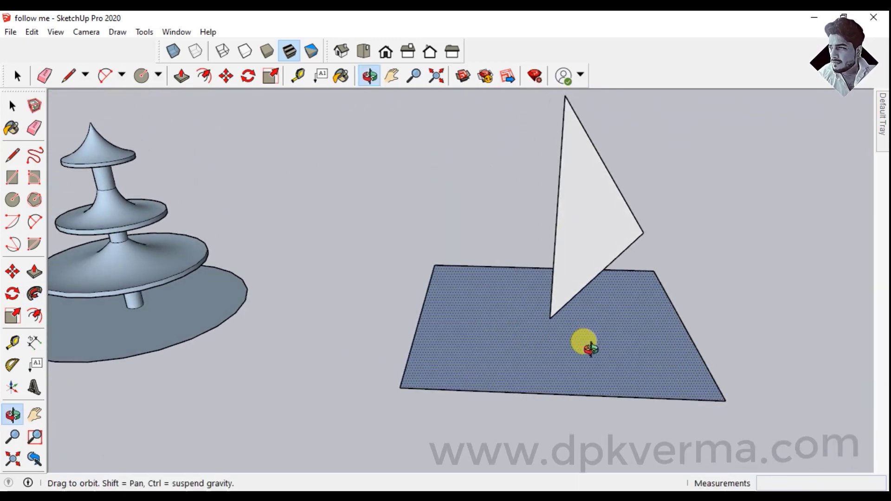
# - Use the square face as the Follow Me path to turn the triangle into a diamond double pyramid
pyautogui.moveTo(540, 311); pyautogui.dragTo(513, 342, button='middle')
pyautogui.click(12, 106)
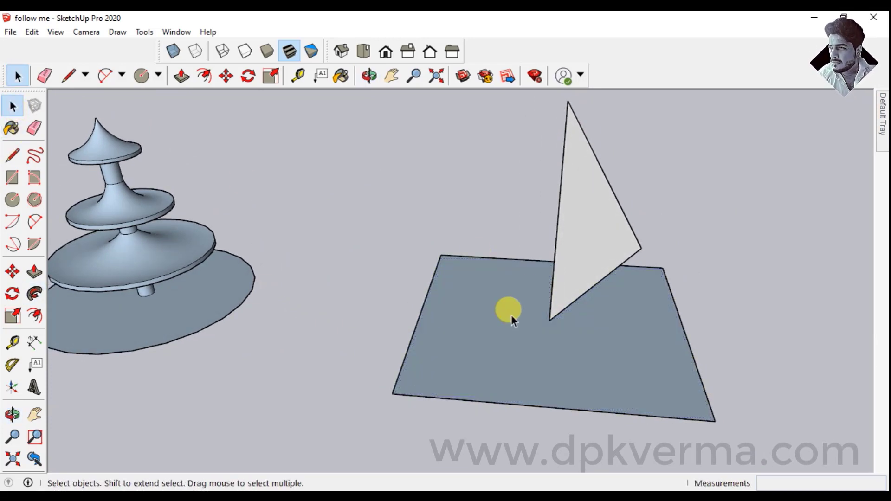
pyautogui.click(499, 320)
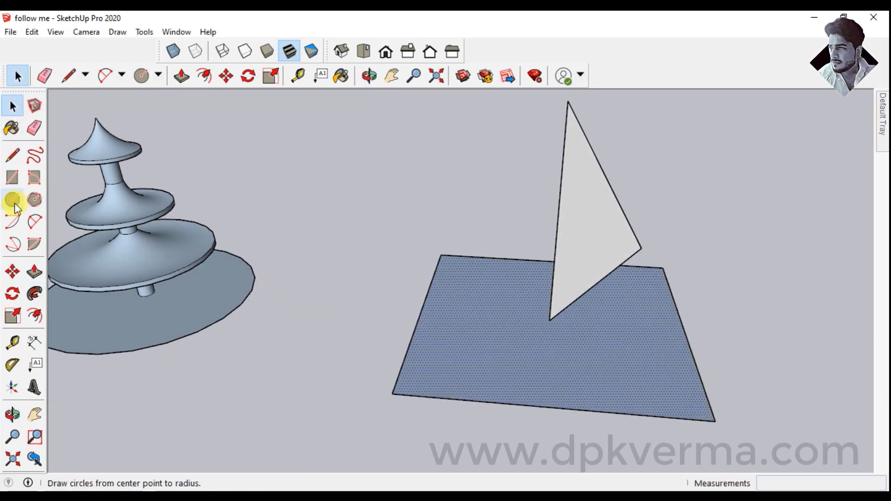
pyautogui.click(35, 294)
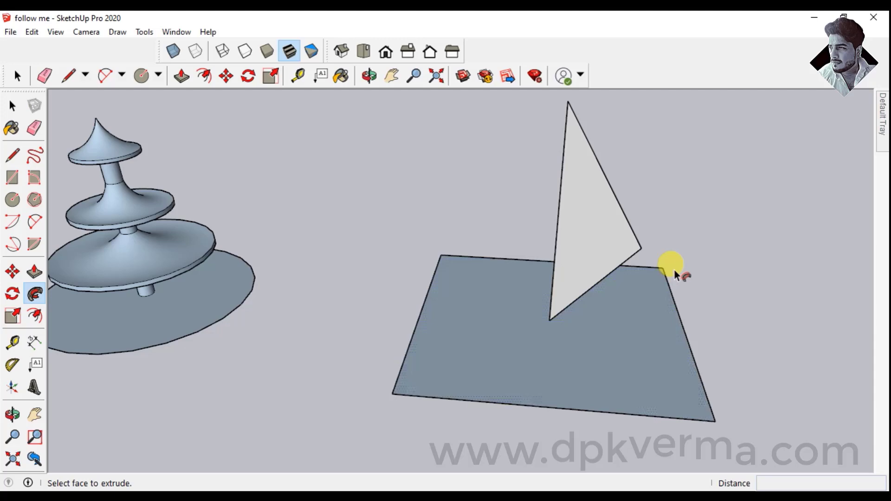
pyautogui.click(603, 216)
pyautogui.click(620, 318)
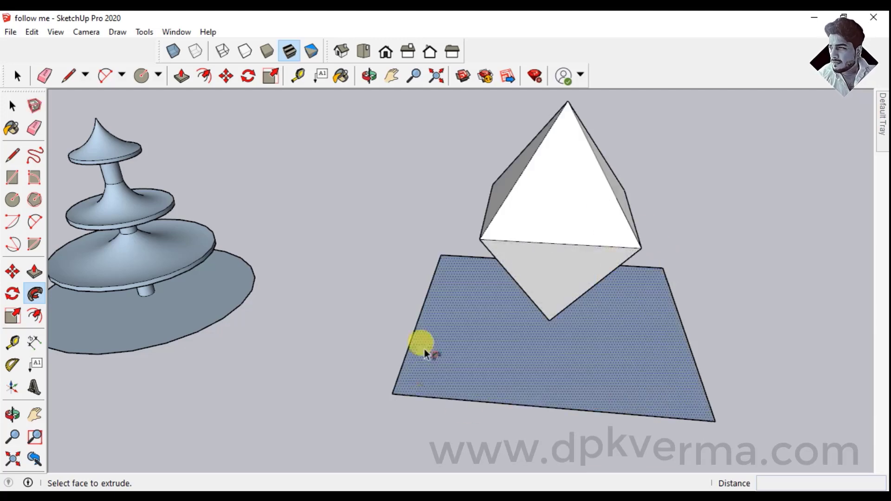
pyautogui.moveTo(632, 259)
pyautogui.mouseDown(button='middle')
pyautogui.moveTo(515, 283)
pyautogui.moveTo(254, 230)
pyautogui.moveTo(309, 251)
pyautogui.moveTo(682, 218)
pyautogui.moveTo(557, 159)
pyautogui.moveTo(542, 222)
pyautogui.moveTo(640, 246)
pyautogui.moveTo(716, 243)
pyautogui.moveTo(676, 253)
pyautogui.moveTo(683, 258)
pyautogui.moveTo(719, 246)
pyautogui.moveTo(496, 236)
pyautogui.moveTo(541, 278)
pyautogui.moveTo(430, 274)
pyautogui.moveTo(418, 262)
pyautogui.moveTo(567, 293)
pyautogui.moveTo(566, 304)
pyautogui.mouseUp(button='middle')
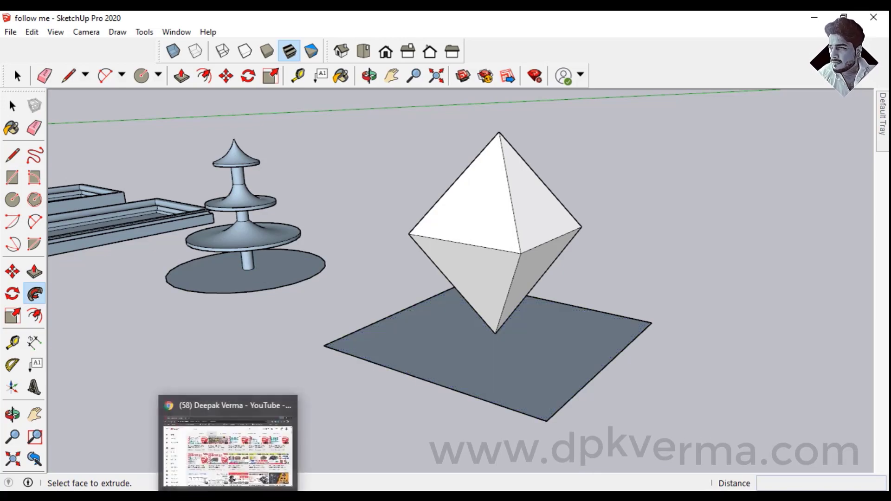
pyautogui.click(229, 420)
pyautogui.scroll(2, 378, 268)
pyautogui.scroll(8, 436, 316)
pyautogui.scroll(-3, 443, 310)
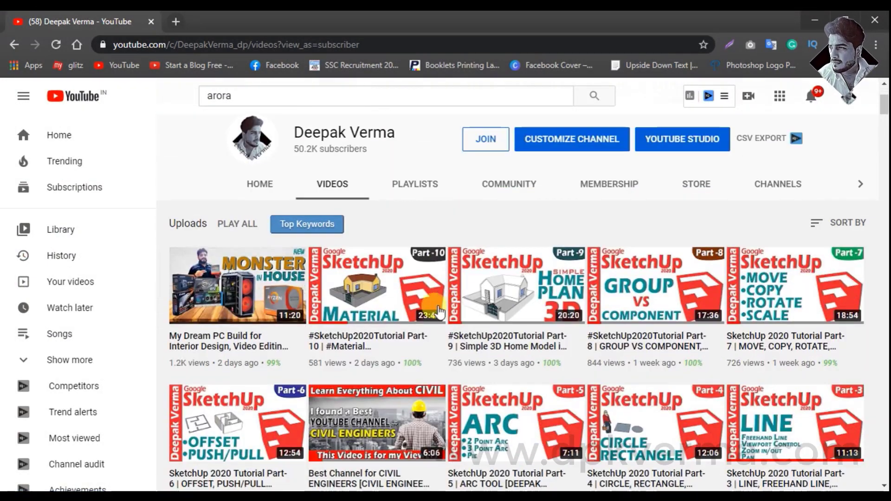
pyautogui.scroll(2, 477, 313)
pyautogui.scroll(-3, 307, 274)
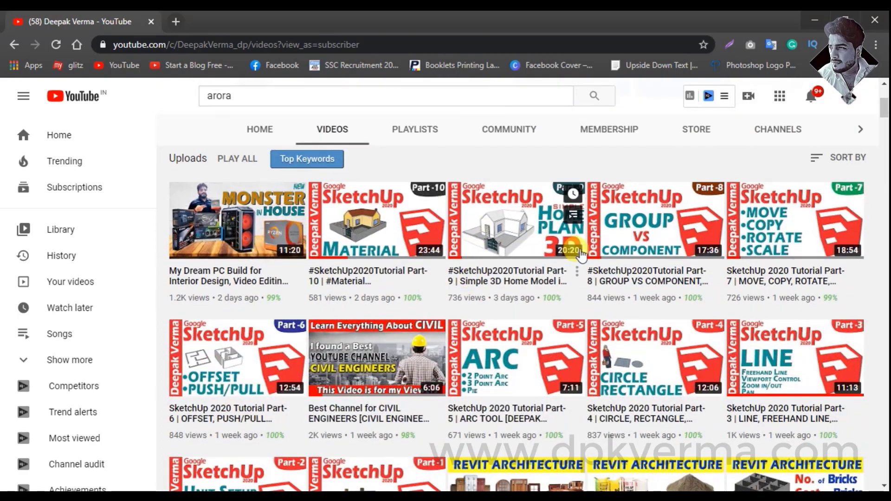
pyautogui.scroll(-2, 580, 252)
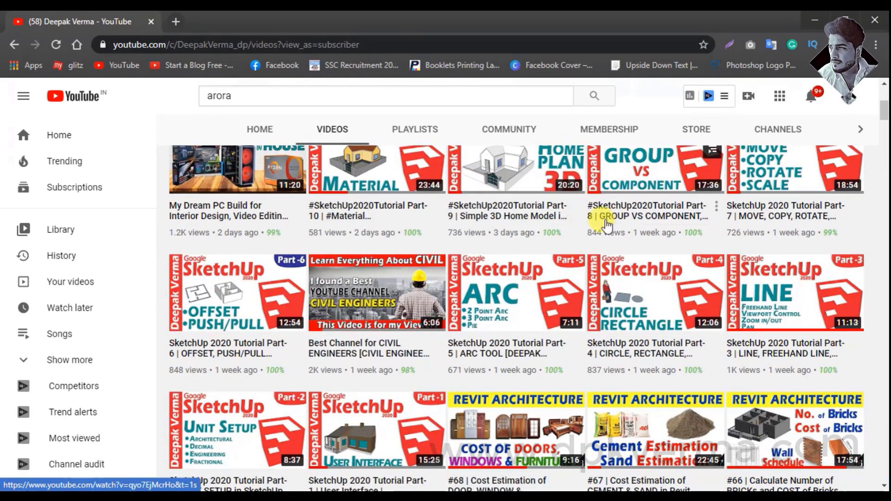
pyautogui.scroll(-5, 608, 227)
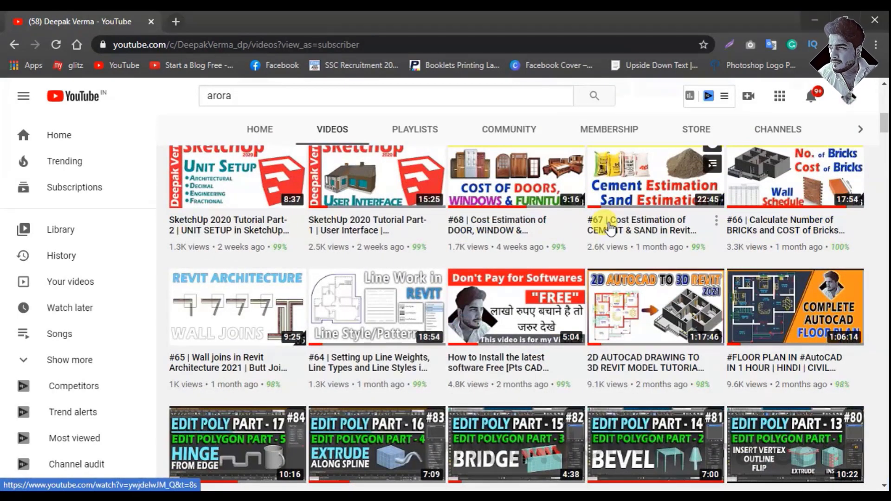
pyautogui.scroll(-5, 610, 228)
pyautogui.scroll(-5, 610, 228)
pyautogui.scroll(-7, 610, 227)
pyautogui.scroll(-9, 610, 228)
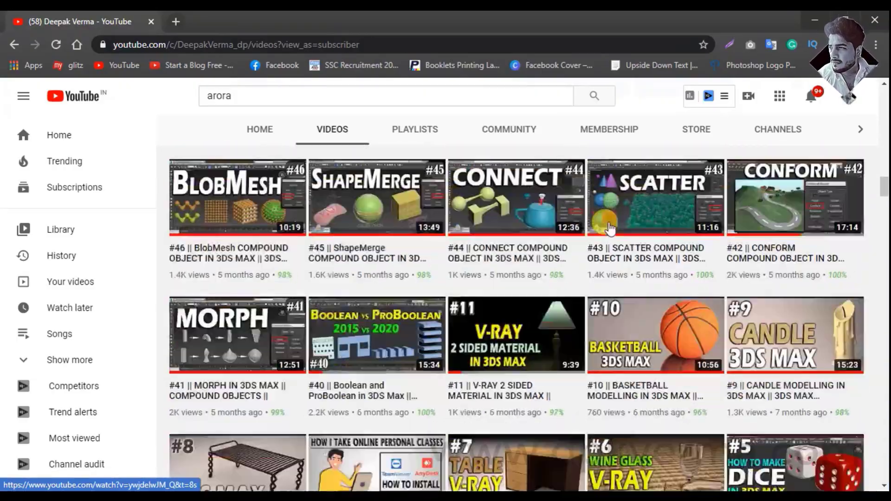
pyautogui.scroll(-8, 610, 228)
pyautogui.scroll(-6, 610, 227)
pyautogui.scroll(-6, 610, 227)
pyautogui.scroll(-6, 611, 227)
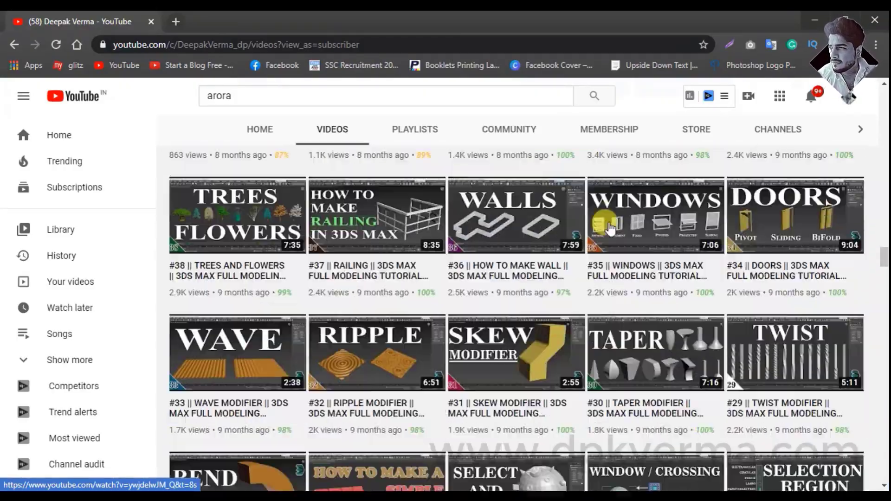
pyautogui.scroll(4, 610, 227)
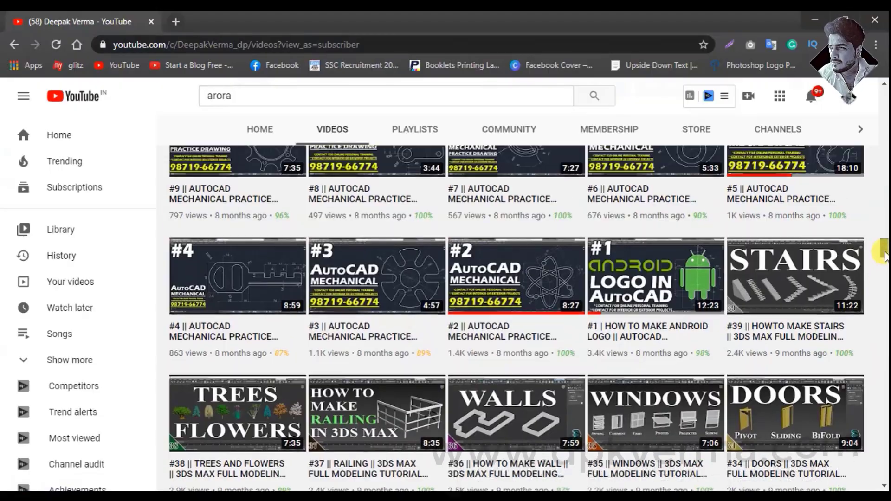
pyautogui.moveTo(883, 267); pyautogui.dragTo(884, 107)
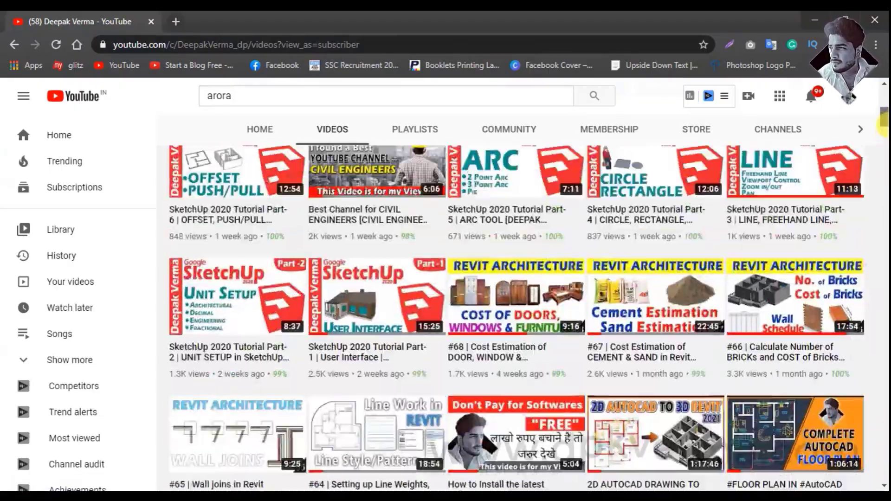
pyautogui.scroll(-3, 698, 195)
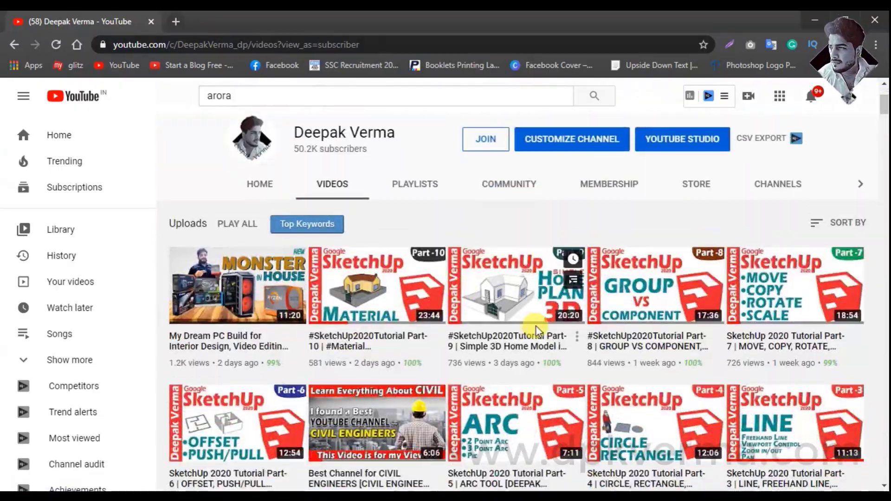
pyautogui.scroll(3, 488, 306)
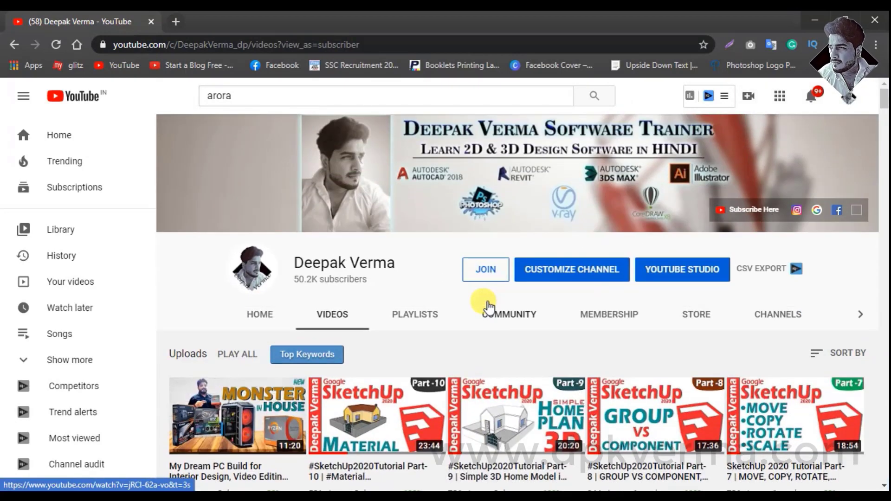
pyautogui.click(815, 18)
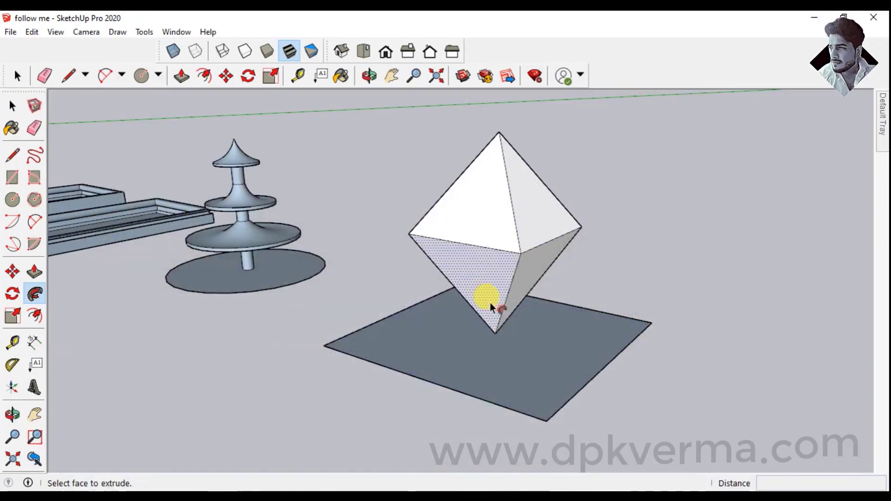
# - Follow Me the half-disc around the square base's edges into a rounded barrel-like solid
pyautogui.moveTo(489, 302)
pyautogui.mouseDown()
pyautogui.moveTo(492, 325)
pyautogui.moveTo(238, 235)
pyautogui.moveTo(467, 304)
pyautogui.moveTo(546, 358)
pyautogui.mouseUp()
pyautogui.moveTo(546, 358)
pyautogui.mouseDown(button='middle')
pyautogui.moveTo(496, 334)
pyautogui.moveTo(547, 254)
pyautogui.mouseUp(button='middle')
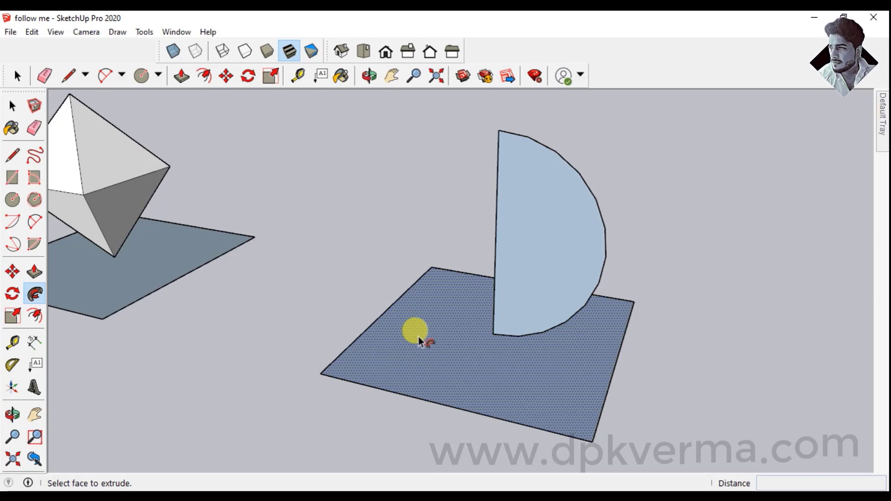
pyautogui.click(13, 106)
pyautogui.click(419, 368)
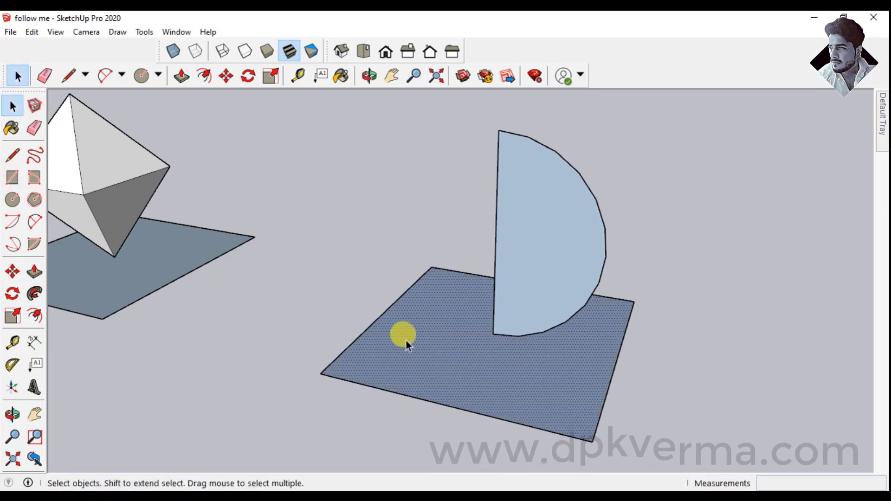
pyautogui.click(35, 288)
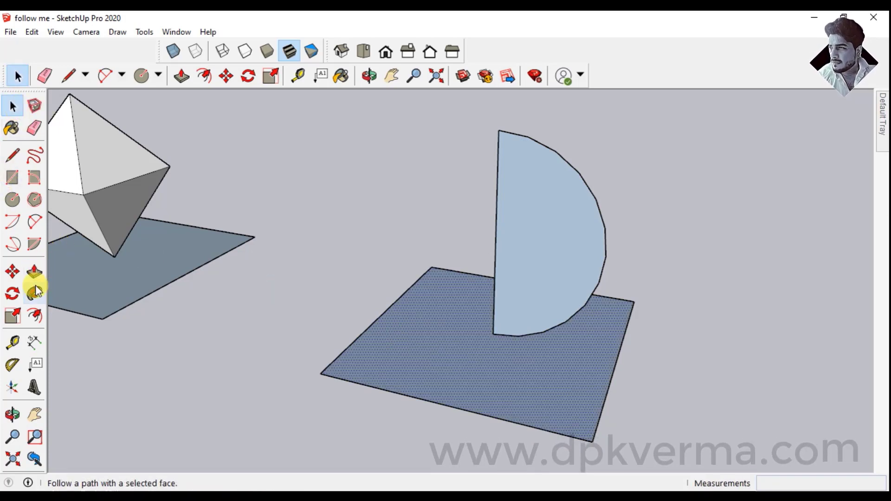
pyautogui.click(567, 225)
pyautogui.moveTo(541, 322)
pyautogui.mouseDown(button='middle')
pyautogui.moveTo(561, 332)
pyautogui.moveTo(734, 282)
pyautogui.moveTo(549, 171)
pyautogui.moveTo(414, 234)
pyautogui.moveTo(541, 284)
pyautogui.moveTo(491, 290)
pyautogui.moveTo(633, 323)
pyautogui.moveTo(264, 278)
pyautogui.moveTo(650, 298)
pyautogui.moveTo(477, 238)
pyautogui.moveTo(481, 284)
pyautogui.mouseUp(button='middle')
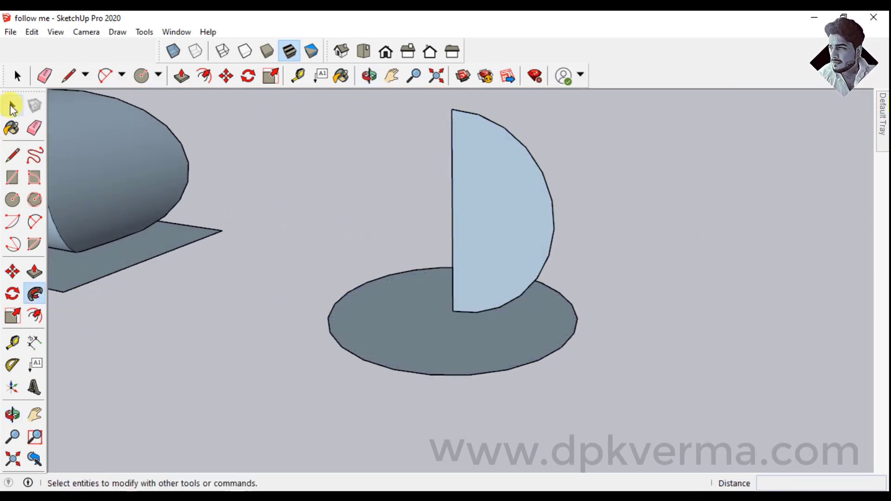
# - Drag the semicircle face around its base circle with Follow Me to form a full sphere
pyautogui.click(12, 107)
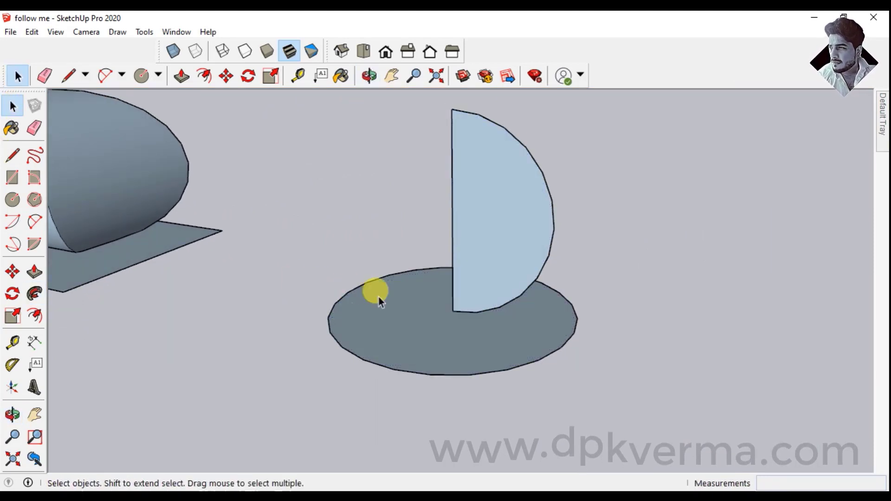
pyautogui.click(40, 293)
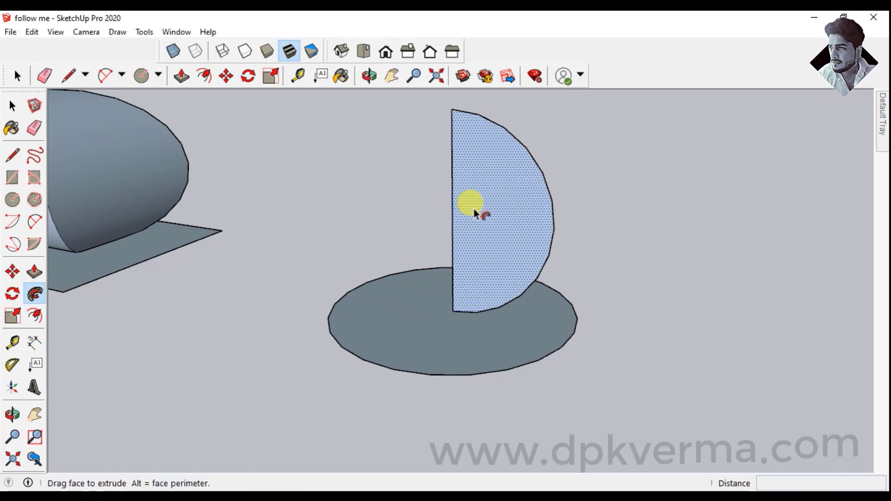
pyautogui.moveTo(473, 208); pyautogui.dragTo(521, 325)
pyautogui.moveTo(521, 325)
pyautogui.mouseDown(button='middle')
pyautogui.moveTo(363, 274)
pyautogui.moveTo(407, 264)
pyautogui.moveTo(521, 314)
pyautogui.moveTo(570, 304)
pyautogui.moveTo(585, 313)
pyautogui.moveTo(567, 320)
pyautogui.mouseUp(button='middle')
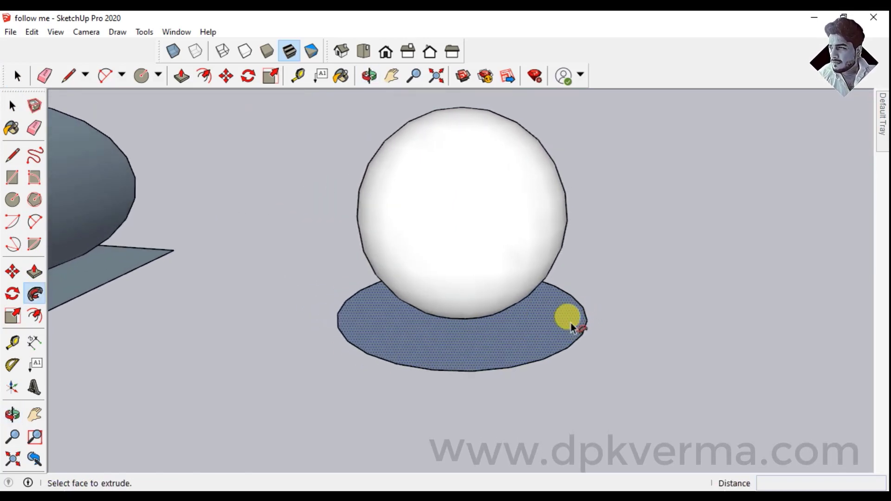
# - Cycle the face style through Wireframe and Shaded back to Shaded With Textures
pyautogui.click(11, 106)
pyautogui.click(497, 254)
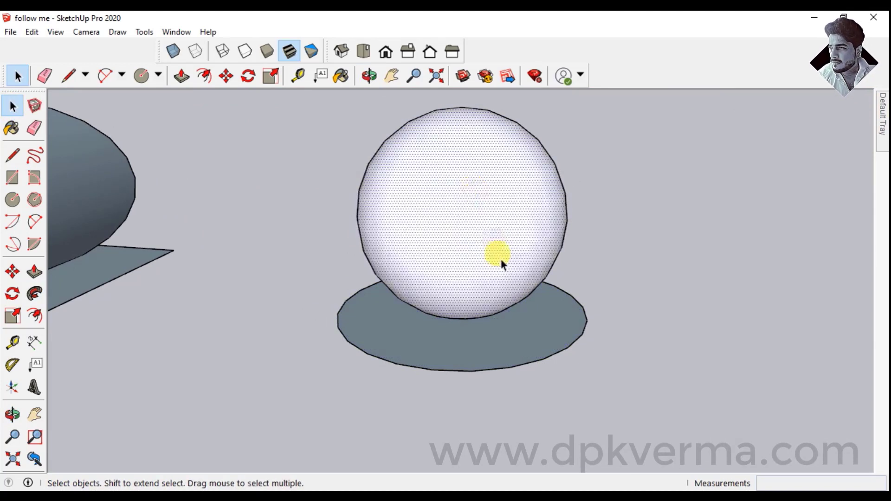
pyautogui.moveTo(497, 254)
pyautogui.mouseDown(button='middle')
pyautogui.moveTo(368, 249)
pyautogui.moveTo(361, 186)
pyautogui.mouseUp(button='middle')
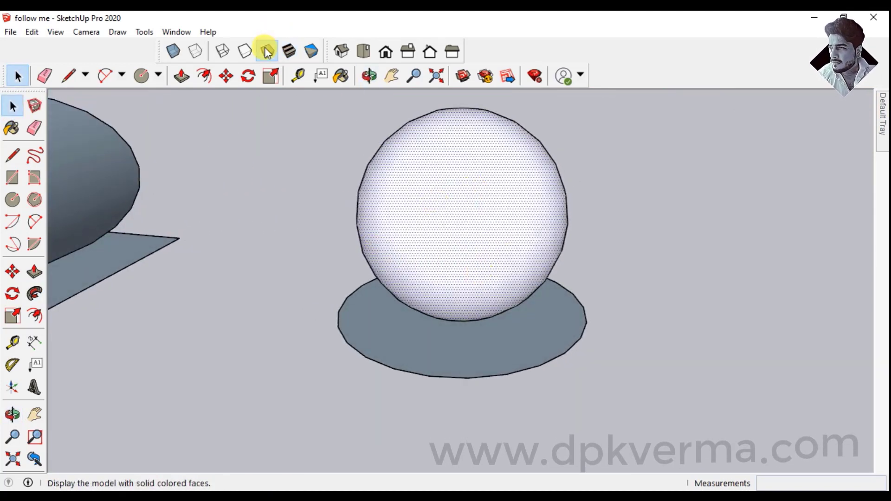
pyautogui.click(227, 53)
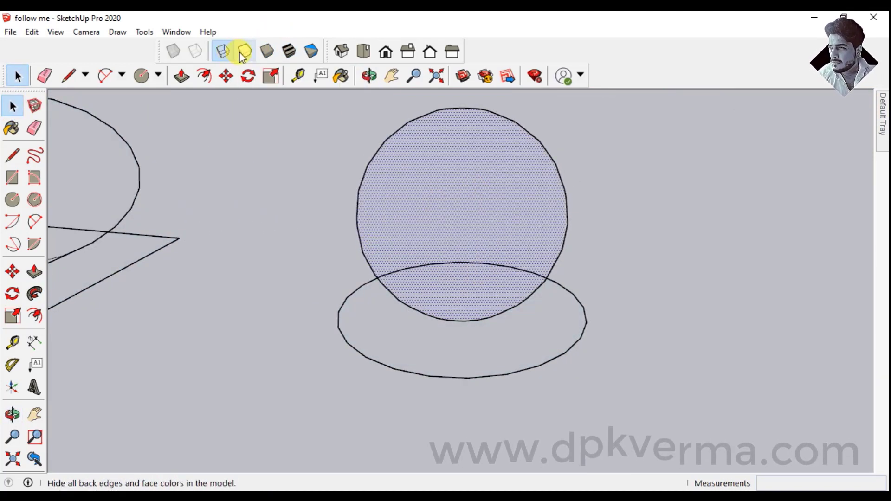
pyautogui.click(245, 51)
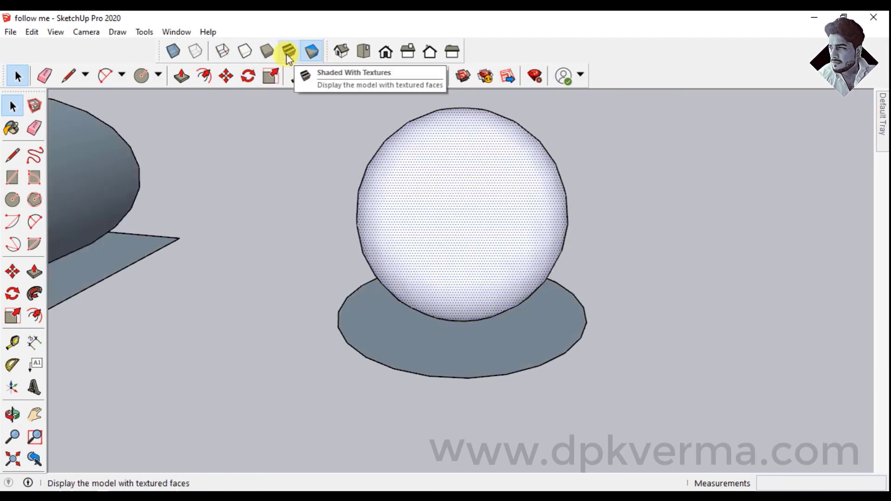
pyautogui.click(289, 51)
pyautogui.scroll(-3, 563, 278)
pyautogui.scroll(-1, 580, 288)
pyautogui.moveTo(589, 293)
pyautogui.mouseDown(button='middle')
pyautogui.moveTo(597, 295)
pyautogui.moveTo(344, 255)
pyautogui.moveTo(547, 334)
pyautogui.mouseUp(button='middle')
# - Sweep the second semicircle around the disc face, then undo the resulting dome
pyautogui.moveTo(502, 352); pyautogui.dragTo(524, 324)
pyautogui.press('space')
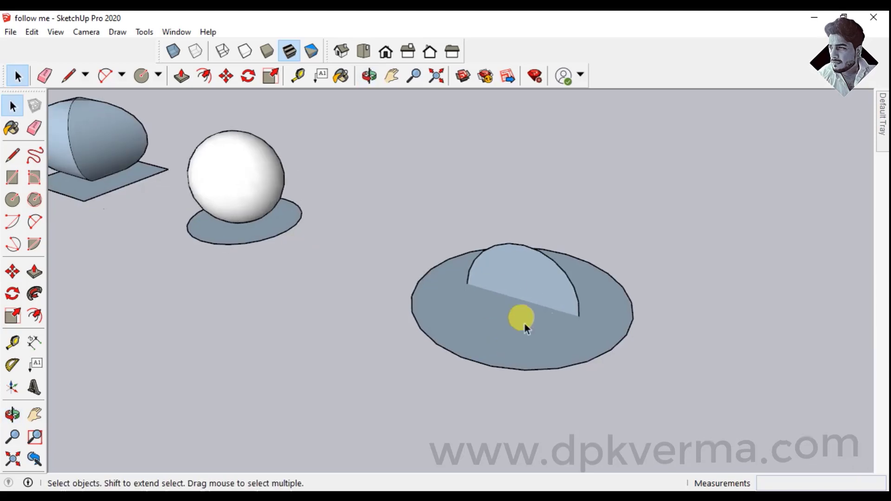
pyautogui.click(497, 337)
pyautogui.click(516, 269)
pyautogui.press('o')
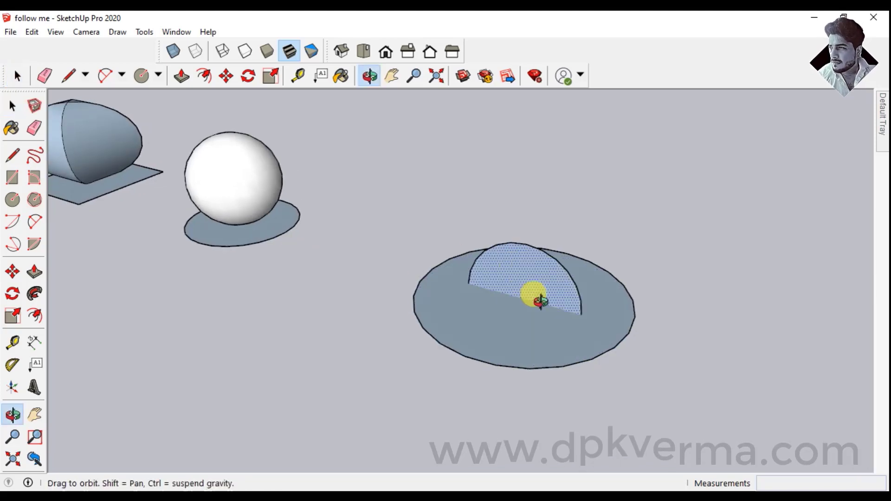
pyautogui.moveTo(533, 295)
pyautogui.mouseDown()
pyautogui.moveTo(600, 202)
pyautogui.moveTo(505, 313)
pyautogui.moveTo(499, 268)
pyautogui.mouseUp()
pyautogui.press('space')
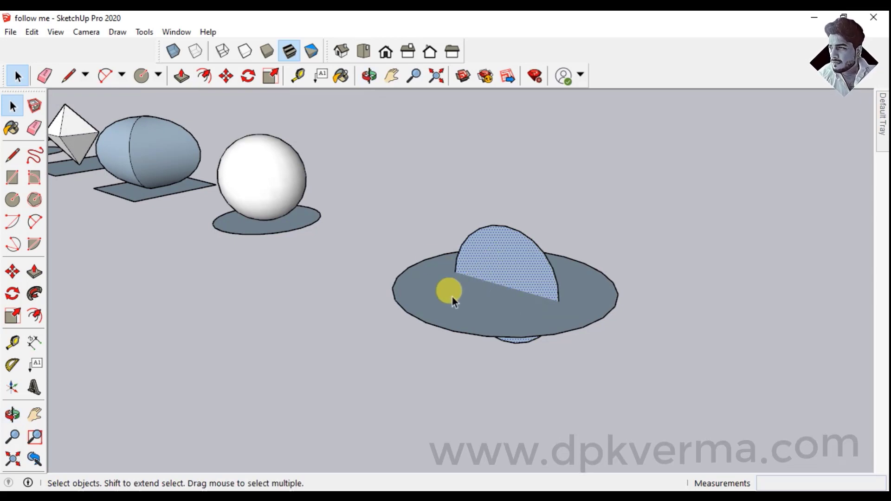
pyautogui.click(431, 292)
pyautogui.moveTo(432, 297); pyautogui.dragTo(422, 338, button='middle')
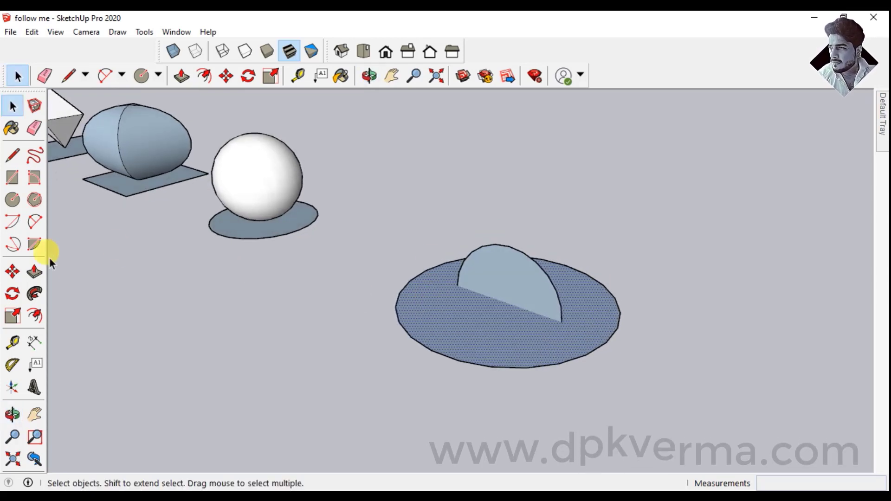
pyautogui.click(35, 293)
pyautogui.click(505, 285)
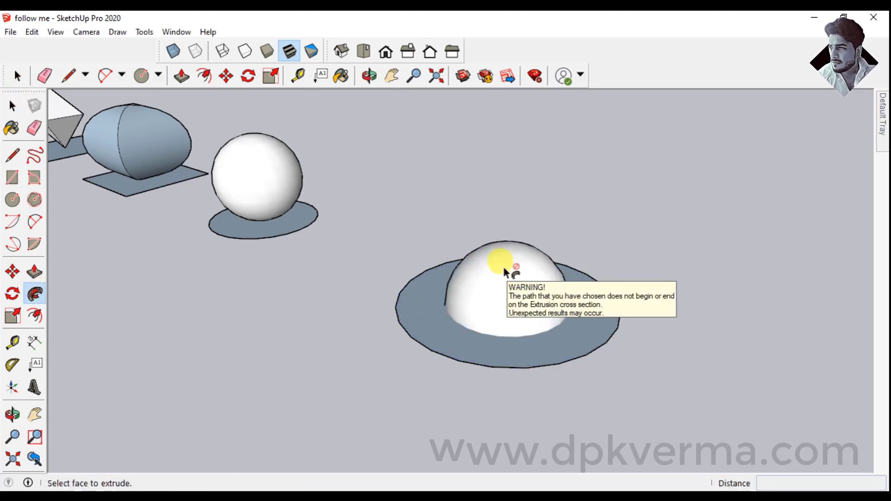
pyautogui.hotkey('ctrl', 'z')
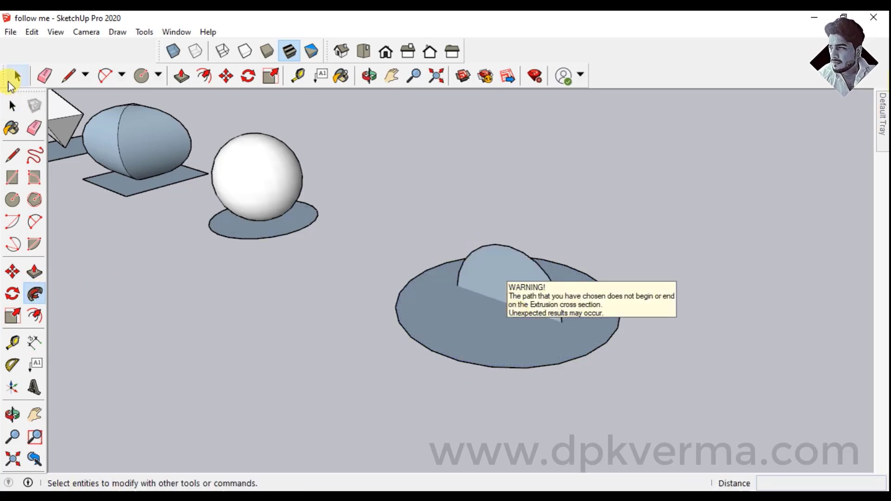
# - Retry the Follow Me sweep around the disc edge, undoing one more failure, until a large sphere forms
pyautogui.click(13, 105)
pyautogui.click(477, 258)
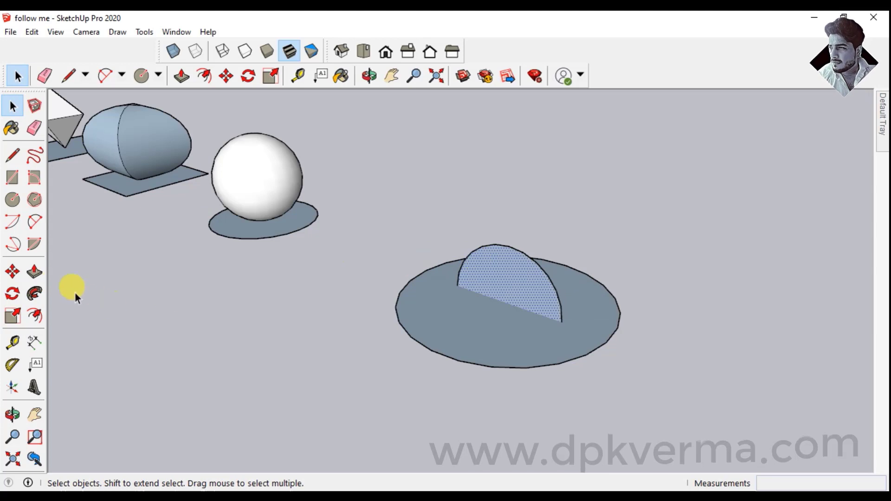
pyautogui.click(40, 284)
pyautogui.click(488, 332)
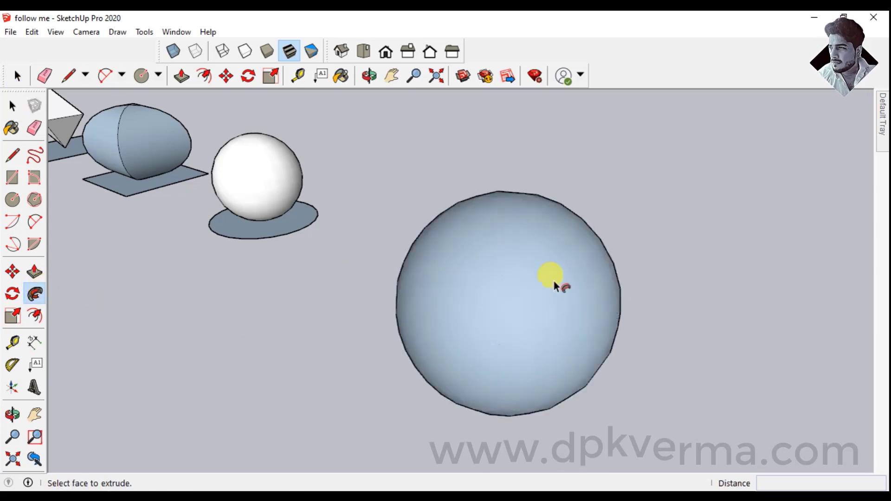
pyautogui.hotkey('ctrl', 'z')
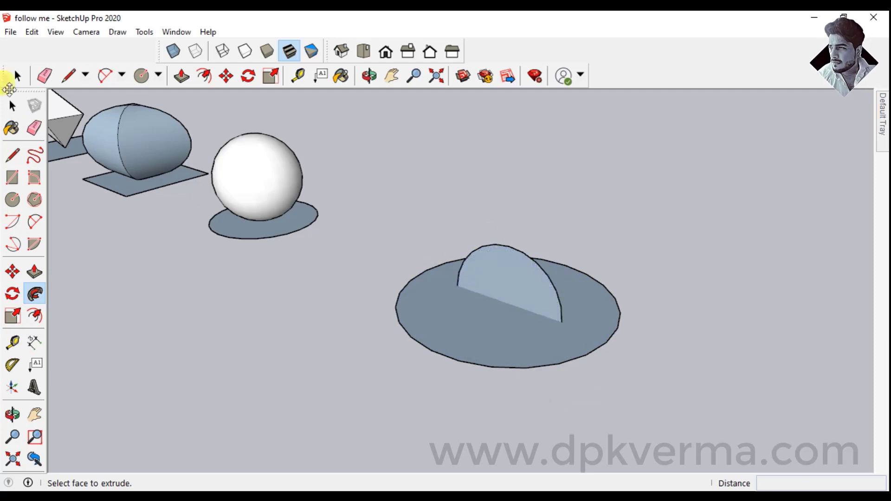
pyautogui.click(12, 106)
pyautogui.click(529, 277)
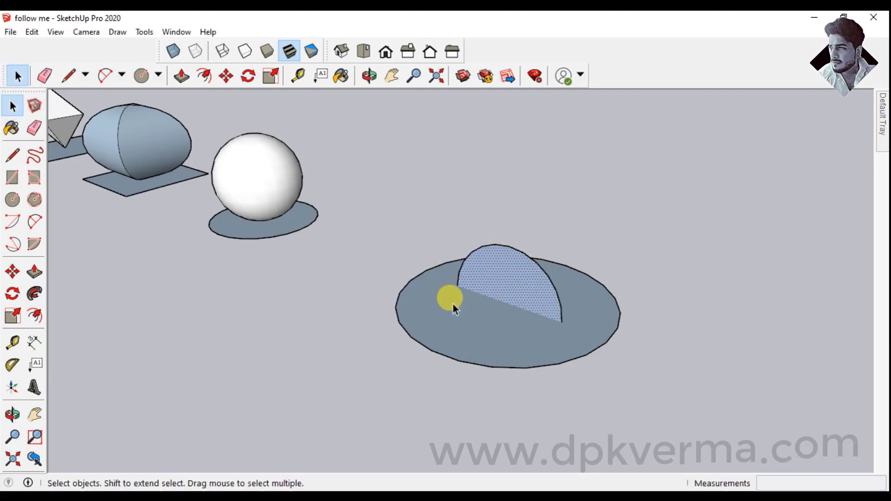
pyautogui.click(34, 293)
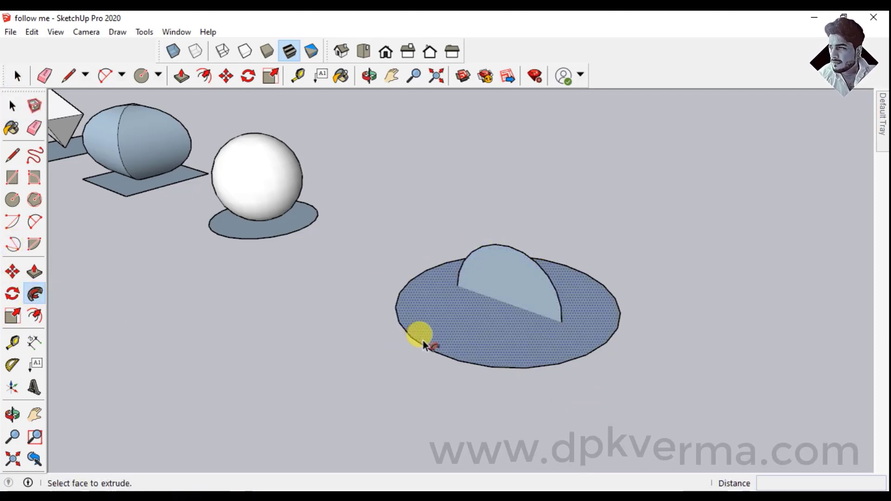
pyautogui.click(555, 349)
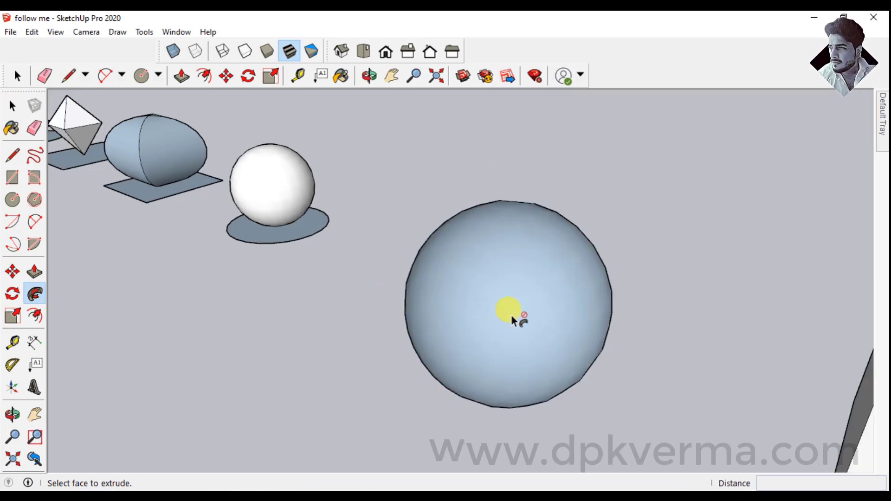
# - Follow Me the stepped profile around the tall box's top, creating a layered column capital
pyautogui.moveTo(511, 314)
pyautogui.mouseDown(button='middle')
pyautogui.moveTo(680, 289)
pyautogui.moveTo(620, 185)
pyautogui.moveTo(530, 277)
pyautogui.mouseUp(button='middle')
pyautogui.moveTo(530, 278)
pyautogui.mouseDown()
pyautogui.moveTo(505, 312)
pyautogui.moveTo(424, 324)
pyautogui.moveTo(483, 330)
pyautogui.moveTo(422, 330)
pyautogui.mouseUp()
pyautogui.moveTo(422, 331)
pyautogui.mouseDown(button='middle')
pyautogui.moveTo(480, 319)
pyautogui.moveTo(551, 325)
pyautogui.moveTo(509, 292)
pyautogui.moveTo(596, 298)
pyautogui.moveTo(434, 300)
pyautogui.moveTo(513, 193)
pyautogui.moveTo(497, 183)
pyautogui.moveTo(513, 205)
pyautogui.mouseUp(button='middle')
pyautogui.moveTo(574, 190)
pyautogui.mouseDown(button='middle')
pyautogui.moveTo(590, 269)
pyautogui.moveTo(583, 223)
pyautogui.mouseUp(button='middle')
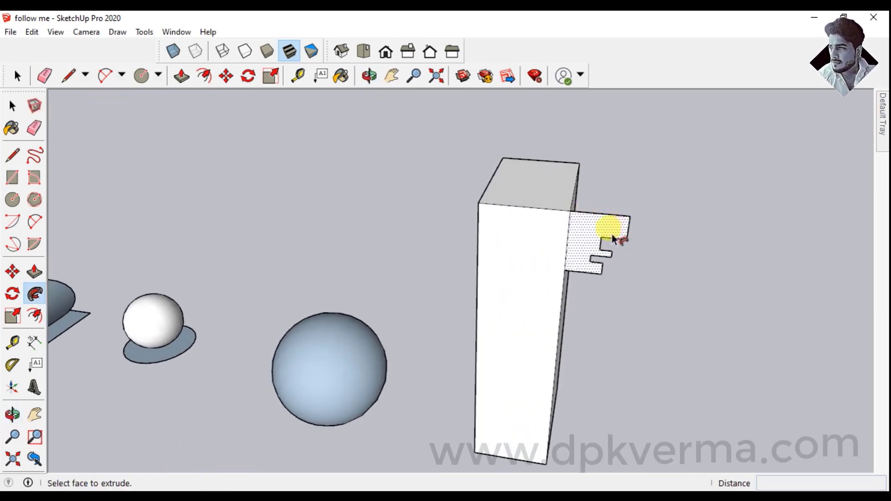
pyautogui.moveTo(585, 281); pyautogui.dragTo(557, 297, button='middle')
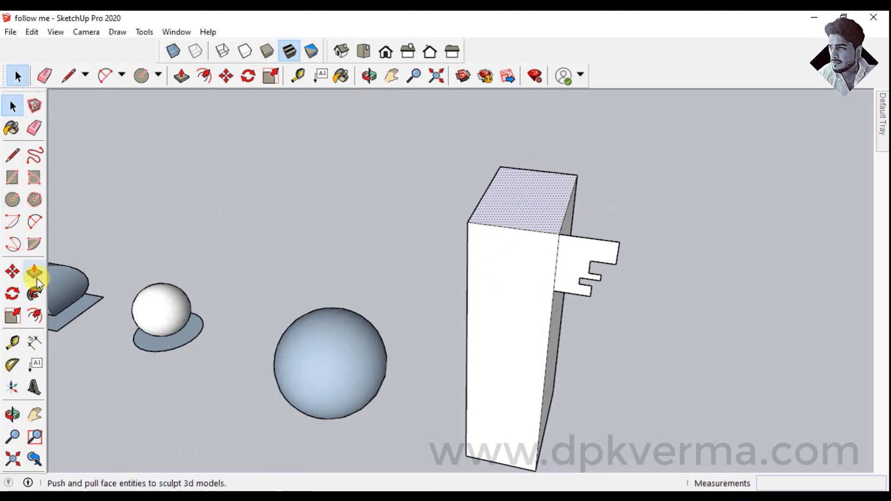
pyautogui.click(34, 294)
pyautogui.click(590, 290)
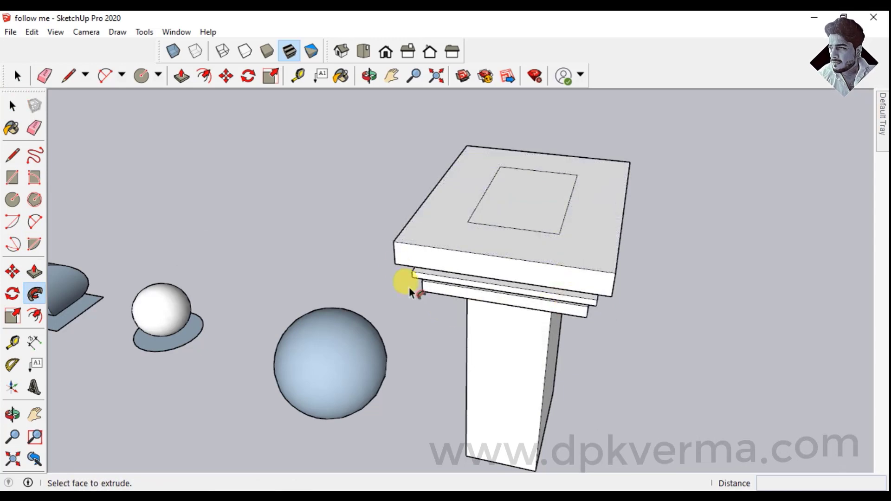
pyautogui.moveTo(608, 315)
pyautogui.mouseDown(button='middle')
pyautogui.moveTo(455, 248)
pyautogui.moveTo(473, 193)
pyautogui.moveTo(722, 222)
pyautogui.mouseUp(button='middle')
pyautogui.moveTo(723, 223)
pyautogui.mouseDown()
pyautogui.moveTo(632, 200)
pyautogui.moveTo(569, 229)
pyautogui.moveTo(552, 251)
pyautogui.mouseUp()
pyautogui.moveTo(551, 251); pyautogui.dragTo(554, 258, button='middle')
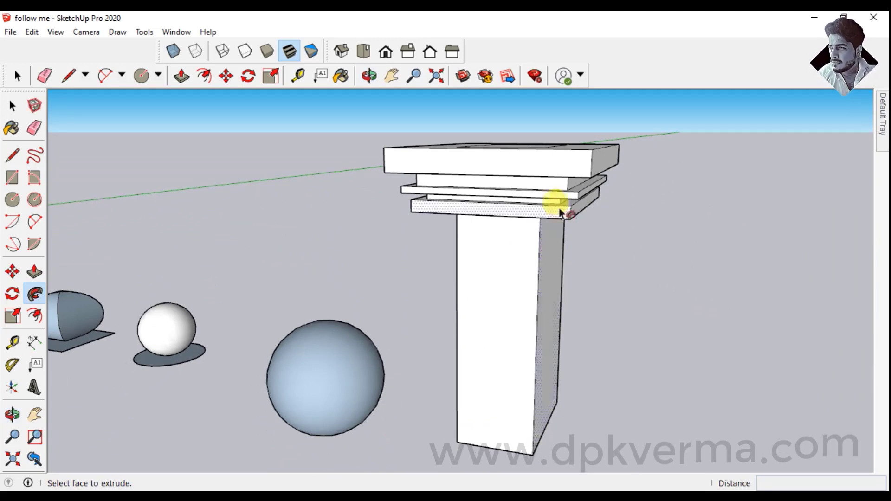
pyautogui.moveTo(547, 268)
pyautogui.mouseDown(button='middle')
pyautogui.moveTo(629, 273)
pyautogui.moveTo(605, 342)
pyautogui.mouseUp(button='middle')
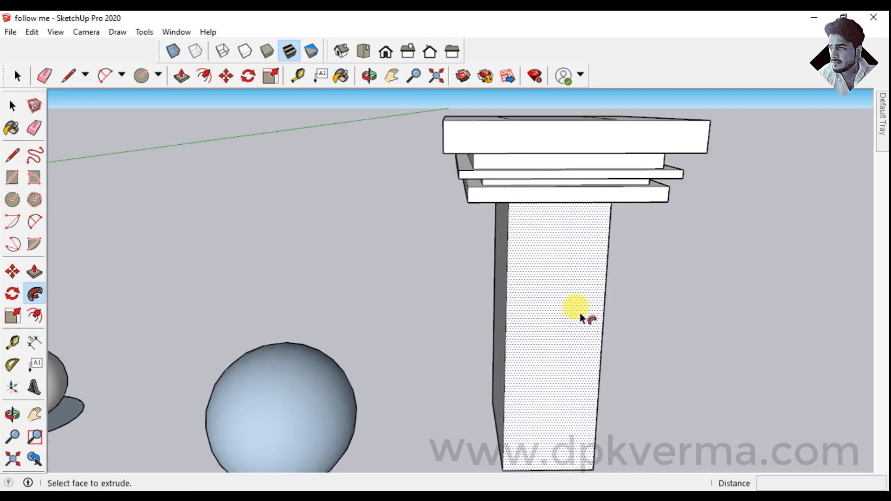
# - Draw a semicircular 2-Point Arc on the column's edge below the capital
pyautogui.click(35, 223)
pyautogui.click(607, 259)
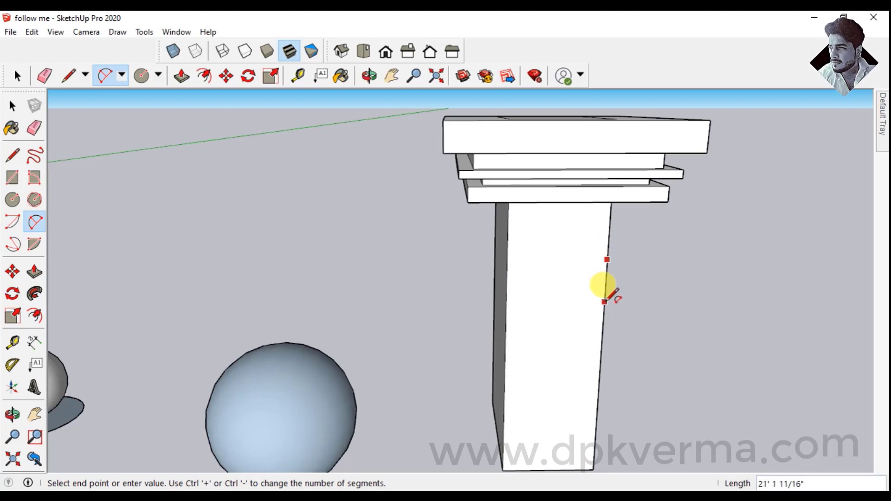
pyautogui.click(604, 301)
pyautogui.click(627, 279)
pyautogui.moveTo(621, 308); pyautogui.dragTo(495, 342, button='middle')
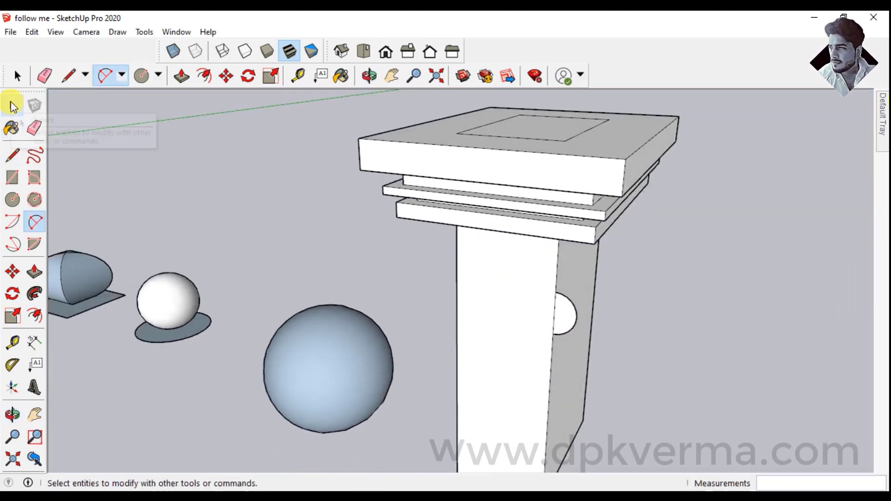
# - Sweep the arc around the column top's inner square into a half-round moulding band
pyautogui.click(12, 106)
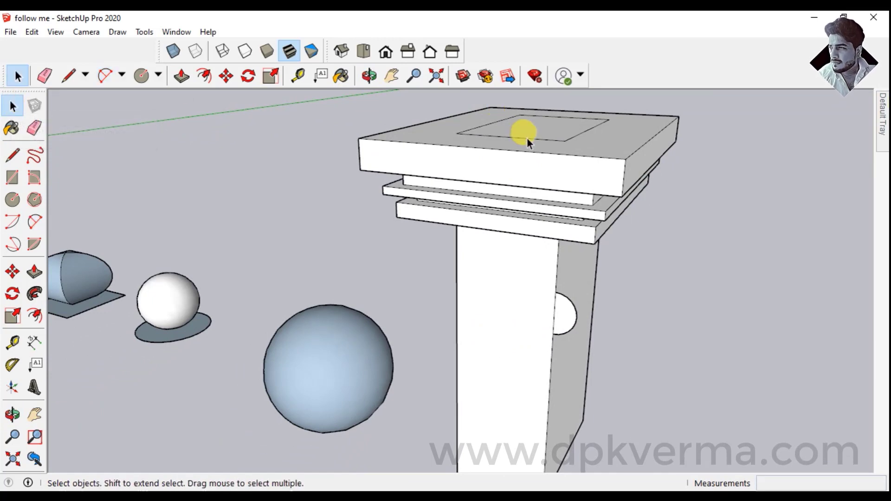
pyautogui.click(525, 132)
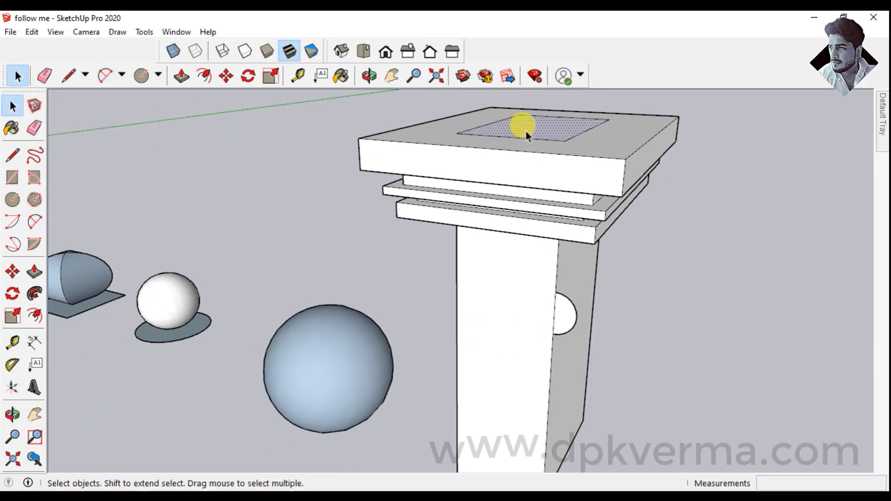
pyautogui.click(34, 293)
pyautogui.click(563, 318)
pyautogui.moveTo(440, 371)
pyautogui.mouseDown(button='middle')
pyautogui.moveTo(710, 269)
pyautogui.moveTo(583, 249)
pyautogui.moveTo(597, 288)
pyautogui.moveTo(606, 290)
pyautogui.moveTo(552, 279)
pyautogui.moveTo(523, 284)
pyautogui.moveTo(652, 287)
pyautogui.moveTo(616, 285)
pyautogui.moveTo(547, 332)
pyautogui.moveTo(558, 339)
pyautogui.moveTo(648, 292)
pyautogui.moveTo(631, 295)
pyautogui.moveTo(620, 255)
pyautogui.moveTo(576, 253)
pyautogui.mouseUp(button='middle')
pyautogui.scroll(-3, 616, 299)
pyautogui.scroll(-3, 510, 287)
pyautogui.press('space')
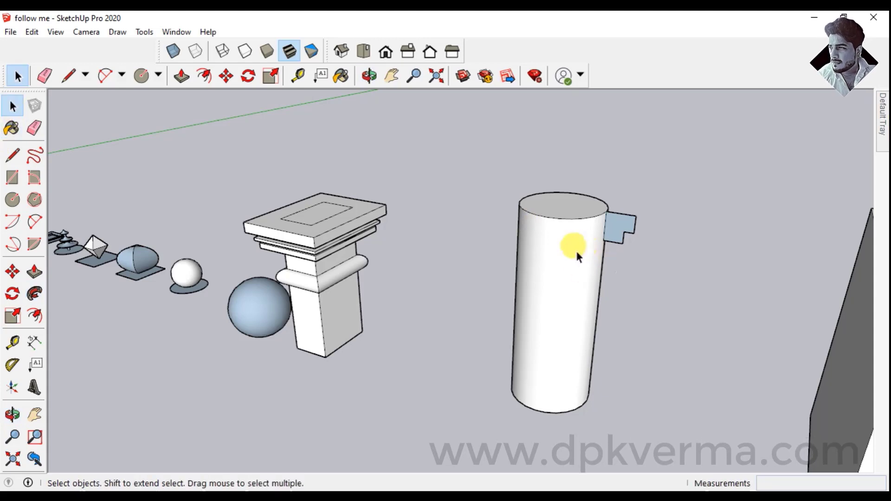
pyautogui.scroll(2, 547, 205)
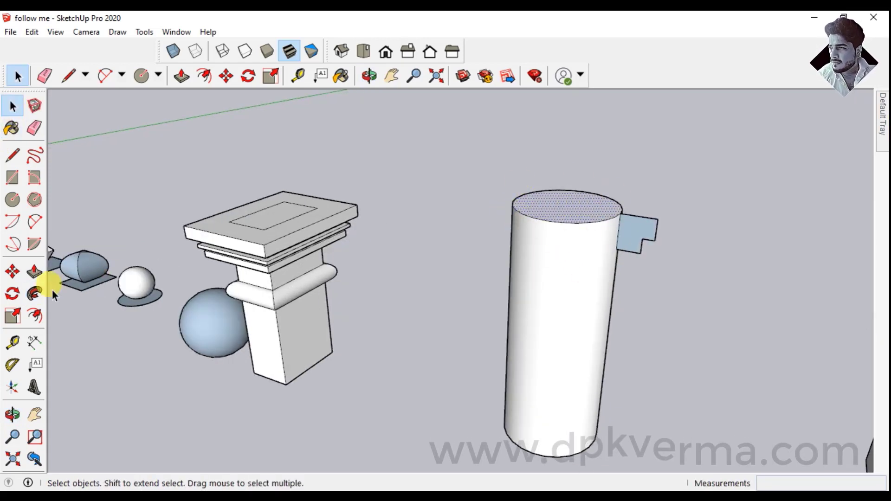
pyautogui.click(34, 294)
pyautogui.click(629, 233)
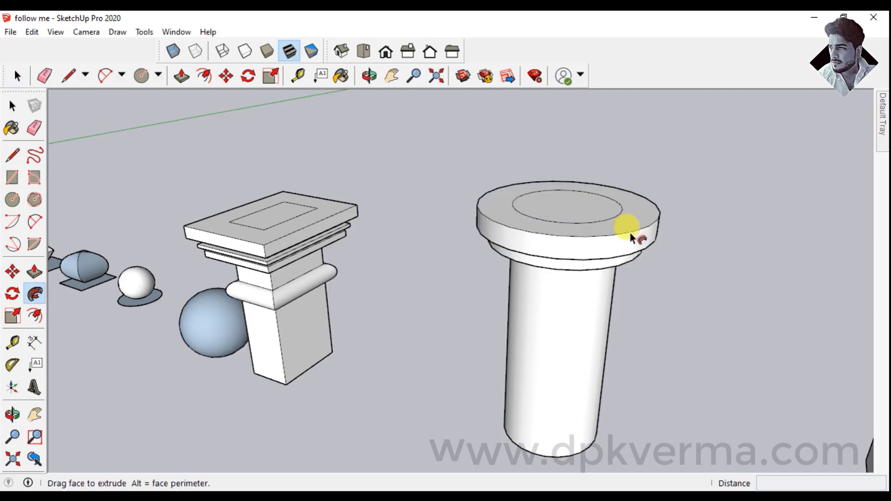
pyautogui.moveTo(592, 284)
pyautogui.mouseDown(button='middle')
pyautogui.moveTo(600, 193)
pyautogui.moveTo(537, 179)
pyautogui.moveTo(628, 249)
pyautogui.moveTo(652, 285)
pyautogui.mouseUp(button='middle')
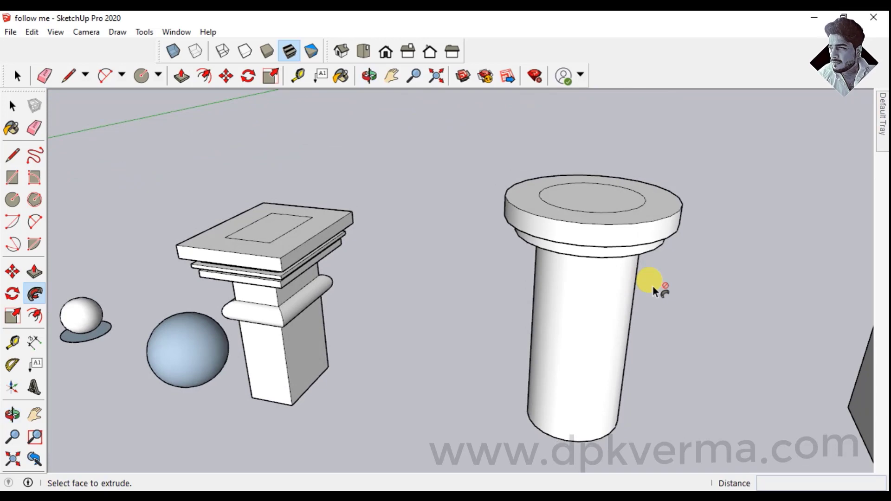
pyautogui.scroll(-2, 652, 286)
# - Sweep the corner profile around the cube's top, then undo that rim
pyautogui.scroll(-2, 641, 299)
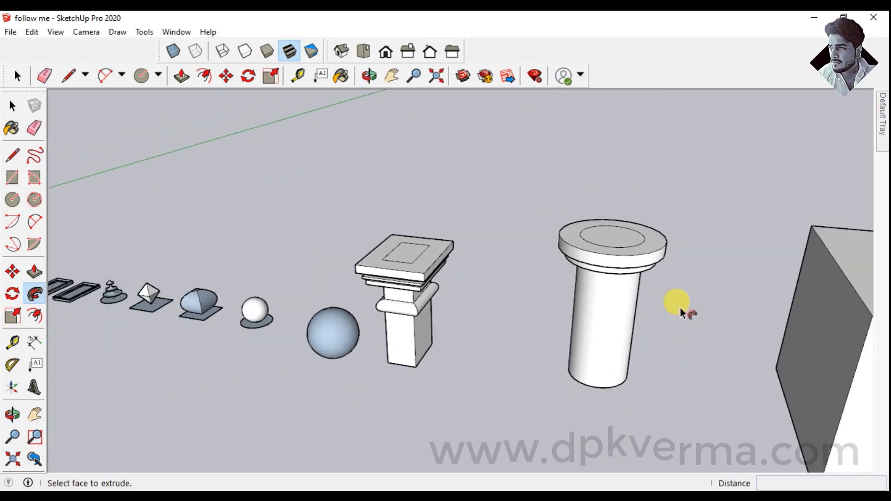
pyautogui.moveTo(676, 308)
pyautogui.mouseDown(button='middle')
pyautogui.moveTo(417, 249)
pyautogui.moveTo(632, 298)
pyautogui.moveTo(714, 334)
pyautogui.mouseUp(button='middle')
pyautogui.moveTo(714, 334); pyautogui.dragTo(795, 348)
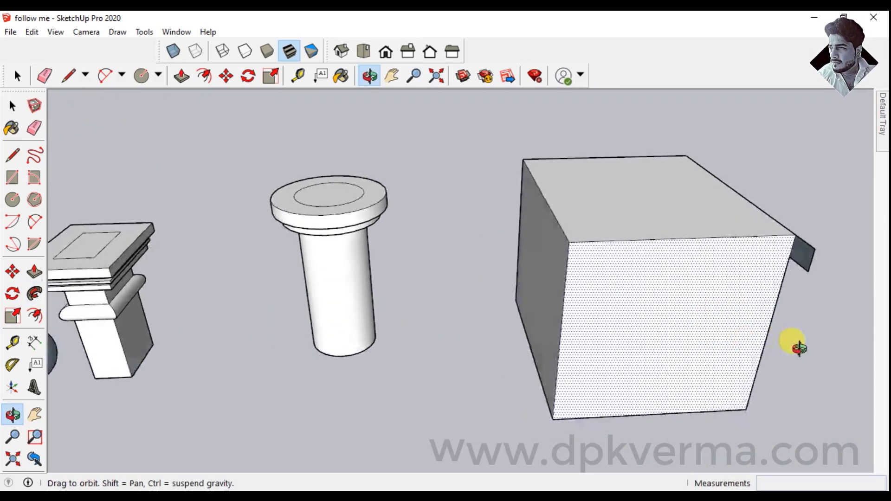
pyautogui.moveTo(736, 318)
pyautogui.mouseDown()
pyautogui.moveTo(662, 325)
pyautogui.moveTo(694, 323)
pyautogui.mouseUp()
pyautogui.press('f')
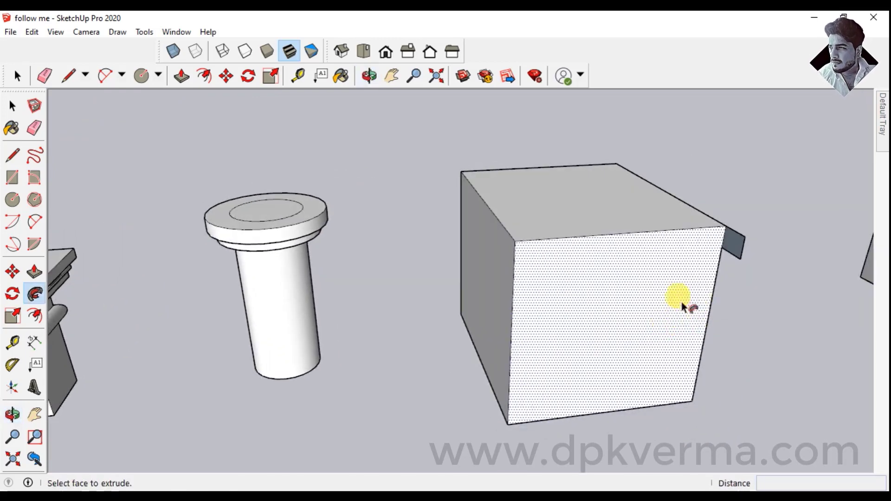
pyautogui.moveTo(682, 298); pyautogui.dragTo(516, 263, button='middle')
pyautogui.scroll(1, 516, 263)
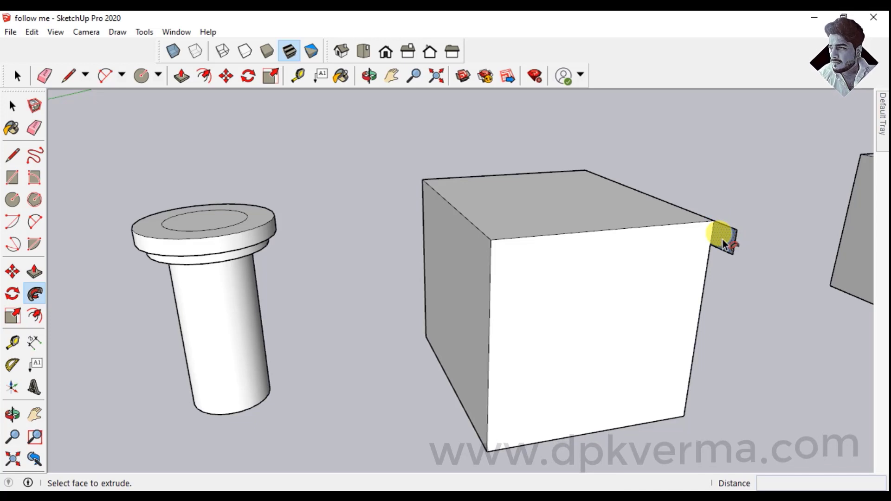
pyautogui.moveTo(723, 243)
pyautogui.mouseDown()
pyautogui.moveTo(485, 245)
pyautogui.moveTo(441, 211)
pyautogui.mouseUp()
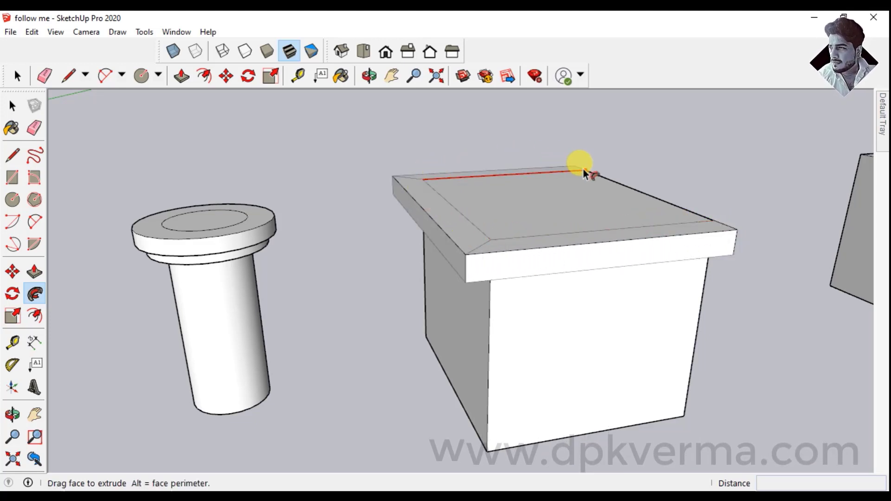
pyautogui.moveTo(620, 188); pyautogui.dragTo(714, 226)
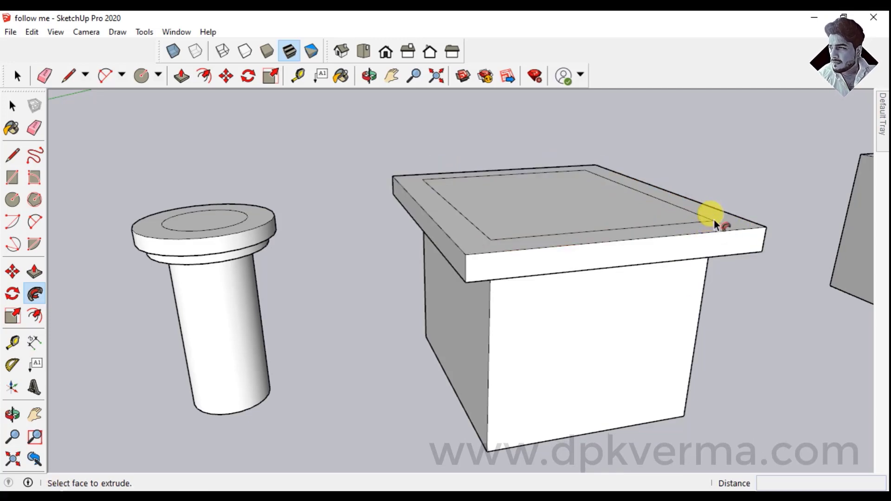
pyautogui.moveTo(713, 219)
pyautogui.mouseDown(button='middle')
pyautogui.moveTo(681, 263)
pyautogui.moveTo(702, 286)
pyautogui.mouseUp(button='middle')
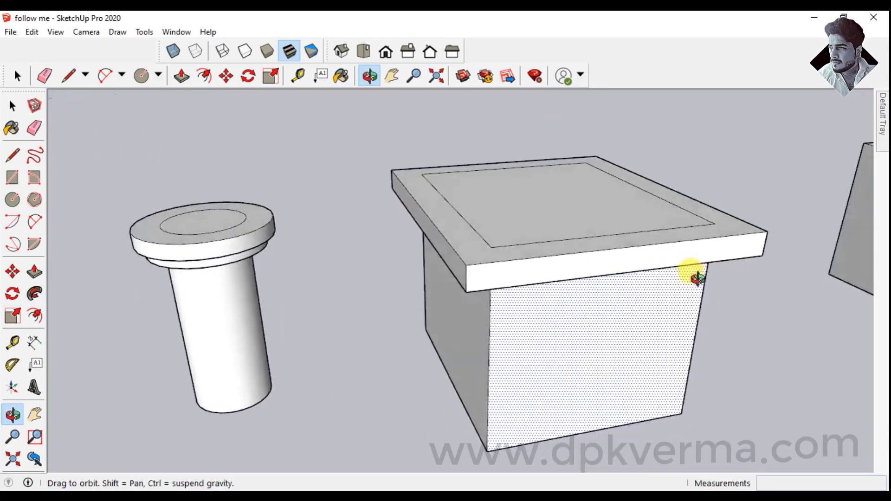
pyautogui.hotkey('ctrl', 'z')
# - Drag the profile along the front face's top, side, bottom and other side edges to form a frame
pyautogui.moveTo(719, 240)
pyautogui.mouseDown()
pyautogui.moveTo(678, 222)
pyautogui.moveTo(540, 238)
pyautogui.mouseUp()
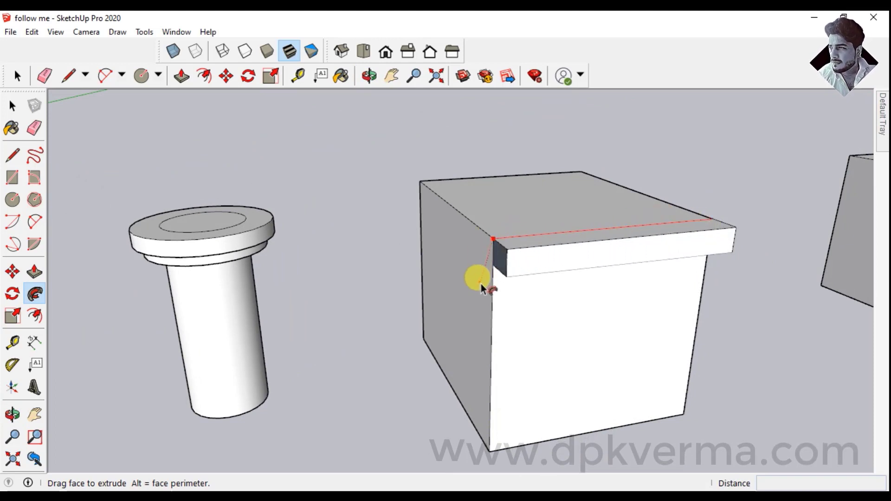
pyautogui.moveTo(481, 283)
pyautogui.mouseDown()
pyautogui.moveTo(494, 383)
pyautogui.moveTo(488, 445)
pyautogui.moveTo(676, 413)
pyautogui.mouseUp()
pyautogui.moveTo(676, 414)
pyautogui.mouseDown(button='middle')
pyautogui.moveTo(381, 371)
pyautogui.moveTo(394, 287)
pyautogui.moveTo(430, 362)
pyautogui.mouseUp(button='middle')
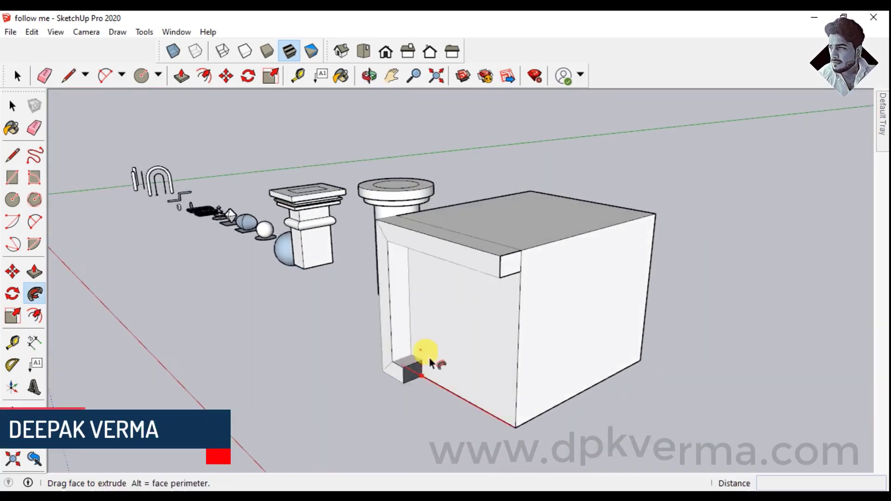
pyautogui.moveTo(430, 360)
pyautogui.mouseDown()
pyautogui.moveTo(526, 417)
pyautogui.moveTo(634, 383)
pyautogui.mouseUp()
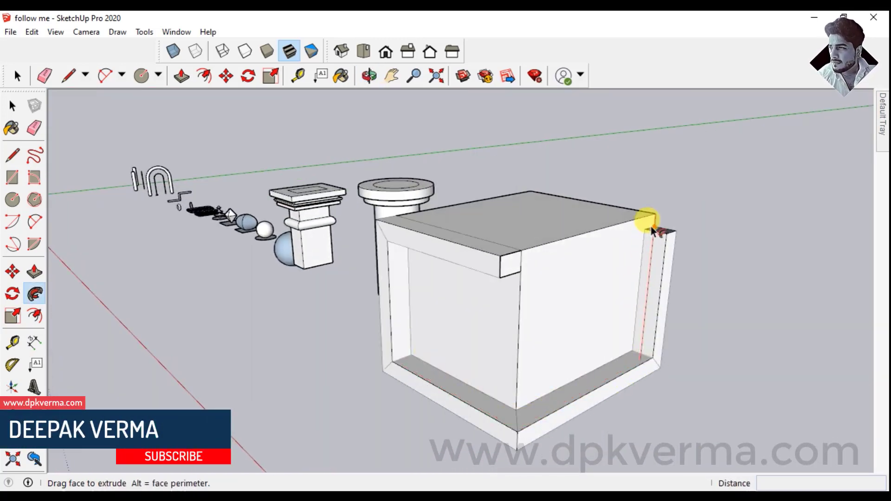
pyautogui.moveTo(652, 230)
pyautogui.mouseDown()
pyautogui.moveTo(572, 229)
pyautogui.moveTo(513, 243)
pyautogui.moveTo(521, 248)
pyautogui.mouseUp()
pyautogui.moveTo(520, 248)
pyautogui.mouseDown(button='middle')
pyautogui.moveTo(526, 303)
pyautogui.moveTo(650, 241)
pyautogui.moveTo(562, 211)
pyautogui.moveTo(537, 260)
pyautogui.moveTo(646, 333)
pyautogui.moveTo(541, 288)
pyautogui.moveTo(594, 320)
pyautogui.mouseUp(button='middle')
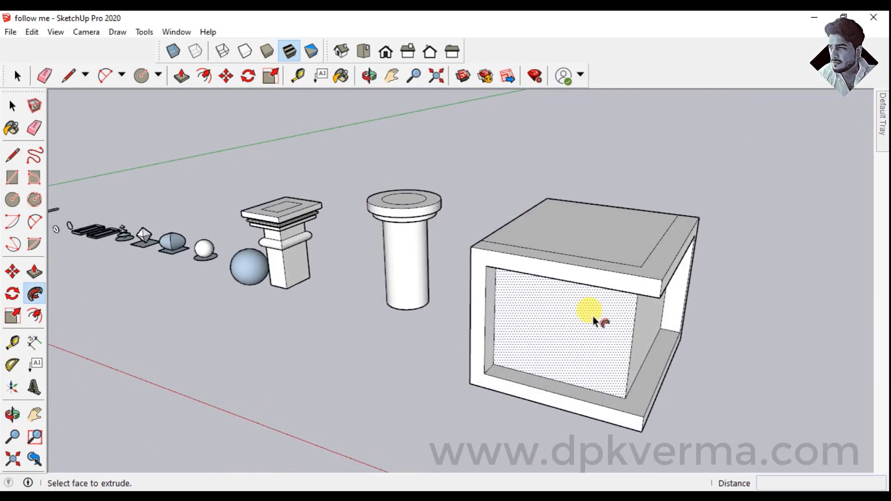
pyautogui.click(575, 377)
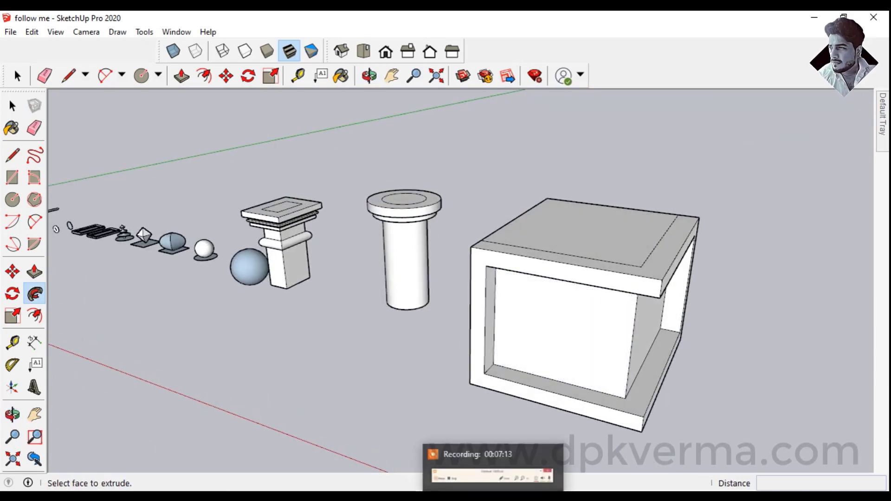
pyautogui.scroll(-3, 623, 257)
pyautogui.scroll(-1, 605, 299)
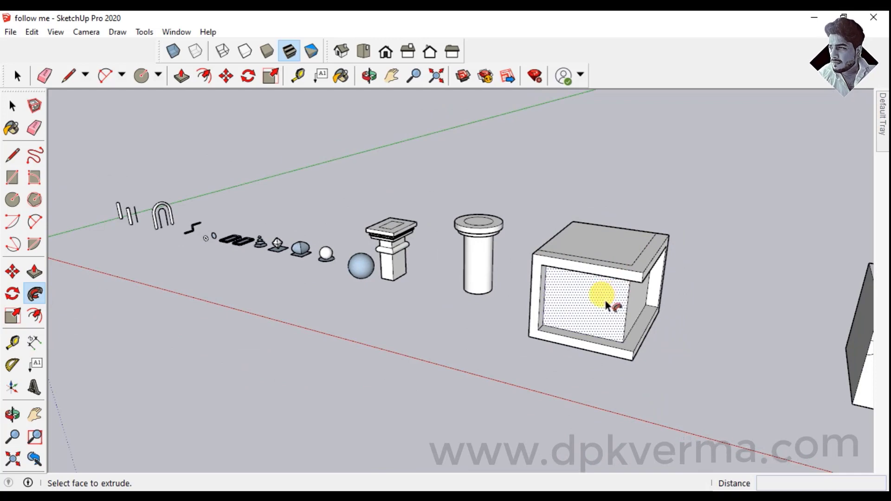
pyautogui.moveTo(606, 304); pyautogui.dragTo(521, 293, button='middle')
pyautogui.moveTo(632, 288)
pyautogui.mouseDown(button='middle')
pyautogui.moveTo(523, 281)
pyautogui.moveTo(647, 332)
pyautogui.moveTo(755, 324)
pyautogui.mouseUp(button='middle')
pyautogui.keyDown('shift'); pyautogui.moveTo(775, 285); pyautogui.dragTo(627, 319, button='middle'); pyautogui.keyUp('shift')
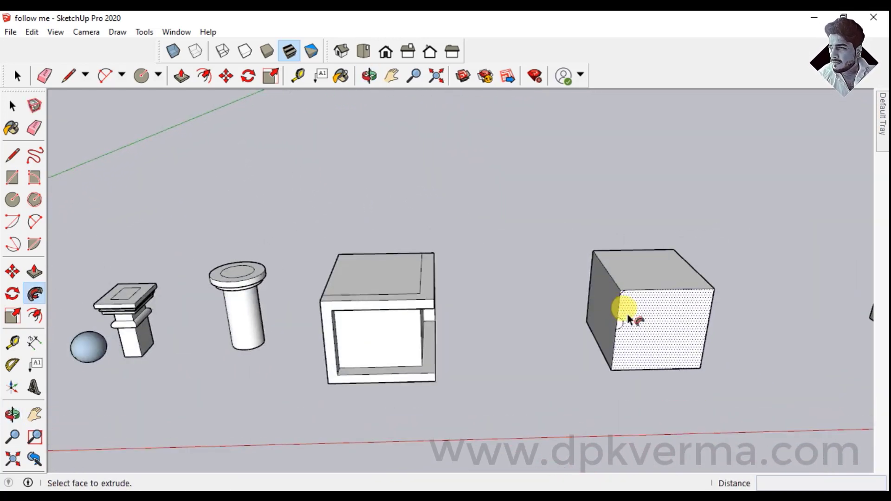
pyautogui.scroll(2, 624, 311)
pyautogui.scroll(1, 620, 304)
pyautogui.scroll(2, 620, 304)
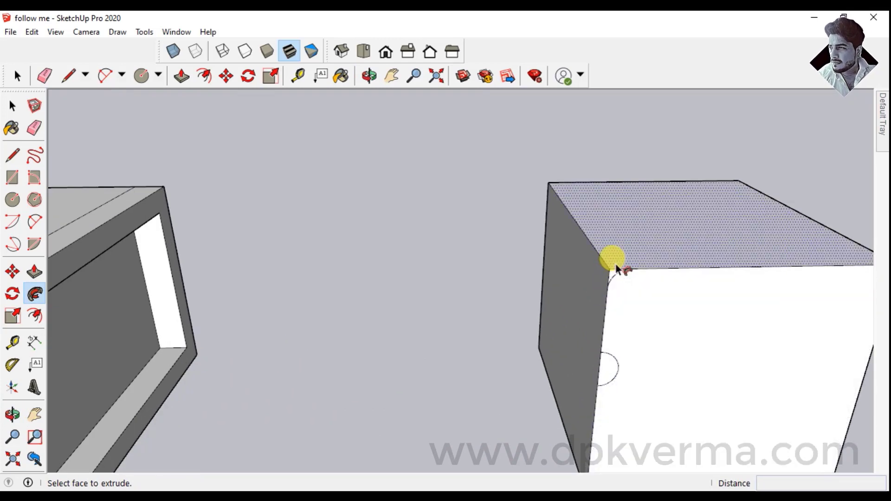
pyautogui.keyDown('shift'); pyautogui.moveTo(612, 288); pyautogui.dragTo(550, 290, button='middle'); pyautogui.keyUp('shift')
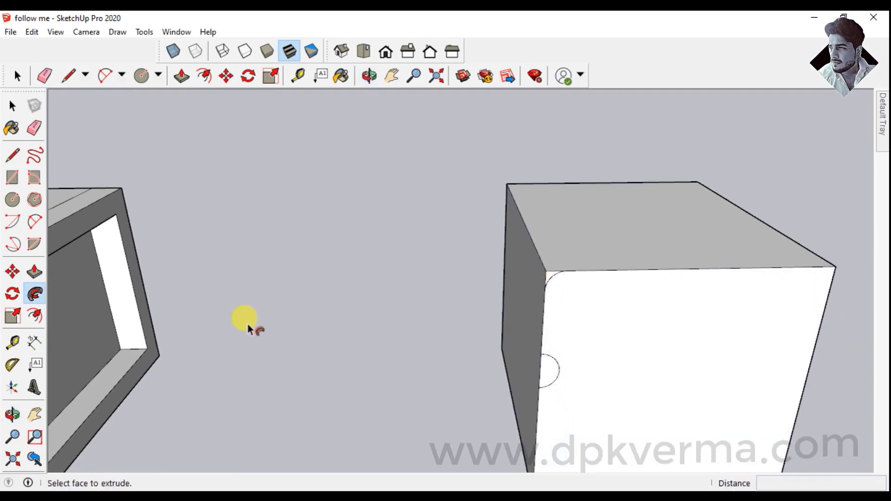
pyautogui.moveTo(548, 344)
pyautogui.mouseDown(button='middle')
pyautogui.moveTo(563, 290)
pyautogui.moveTo(622, 255)
pyautogui.moveTo(610, 268)
pyautogui.moveTo(532, 299)
pyautogui.mouseUp(button='middle')
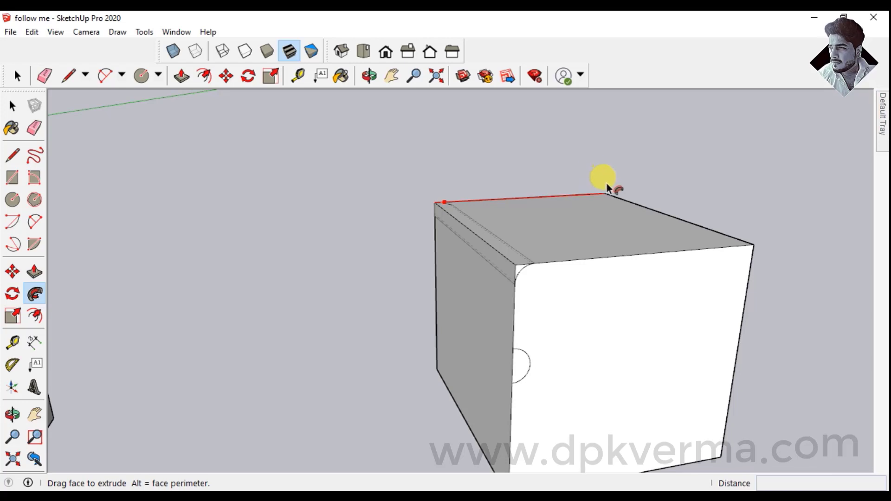
pyautogui.moveTo(607, 188)
pyautogui.mouseDown()
pyautogui.moveTo(719, 243)
pyautogui.moveTo(677, 265)
pyautogui.moveTo(515, 268)
pyautogui.mouseUp()
pyautogui.moveTo(547, 305); pyautogui.dragTo(537, 308, button='middle')
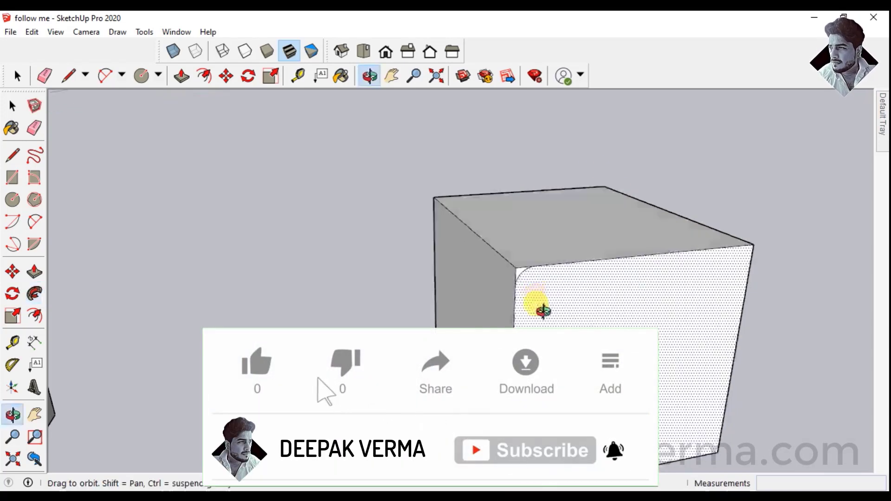
pyautogui.press('space')
pyautogui.click(563, 222)
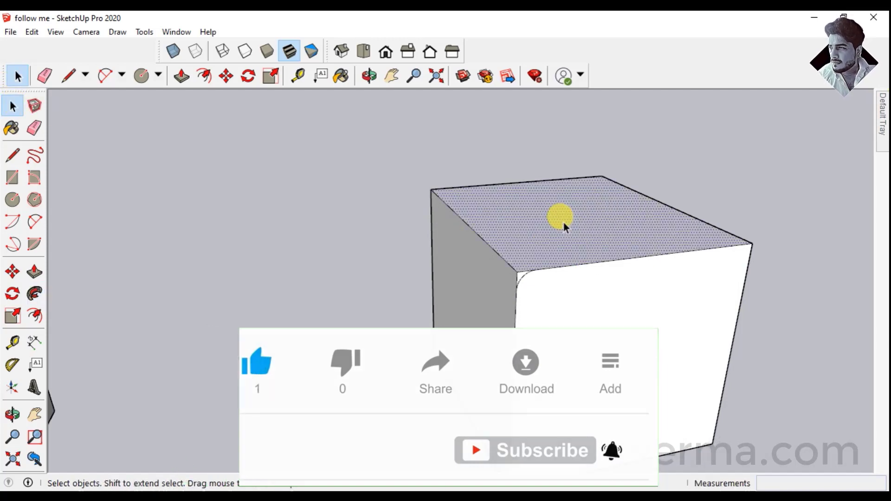
pyautogui.click(34, 293)
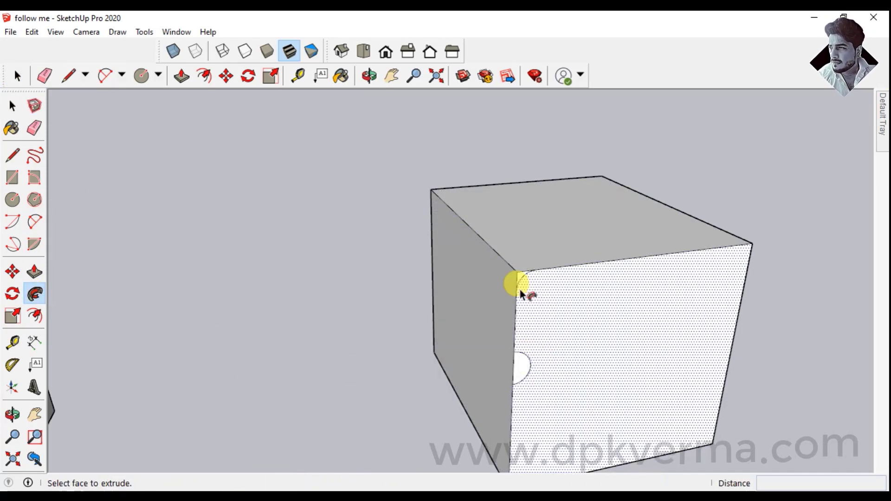
pyautogui.moveTo(519, 289); pyautogui.dragTo(527, 294)
pyautogui.moveTo(527, 295)
pyautogui.mouseDown(button='middle')
pyautogui.moveTo(427, 251)
pyautogui.moveTo(466, 272)
pyautogui.mouseUp(button='middle')
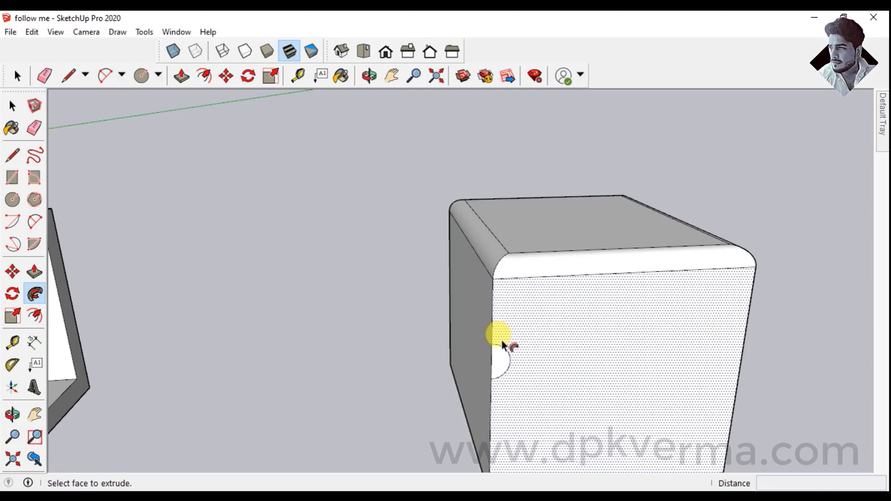
pyautogui.moveTo(502, 345)
pyautogui.mouseDown(button='middle')
pyautogui.moveTo(483, 284)
pyautogui.moveTo(527, 324)
pyautogui.mouseUp(button='middle')
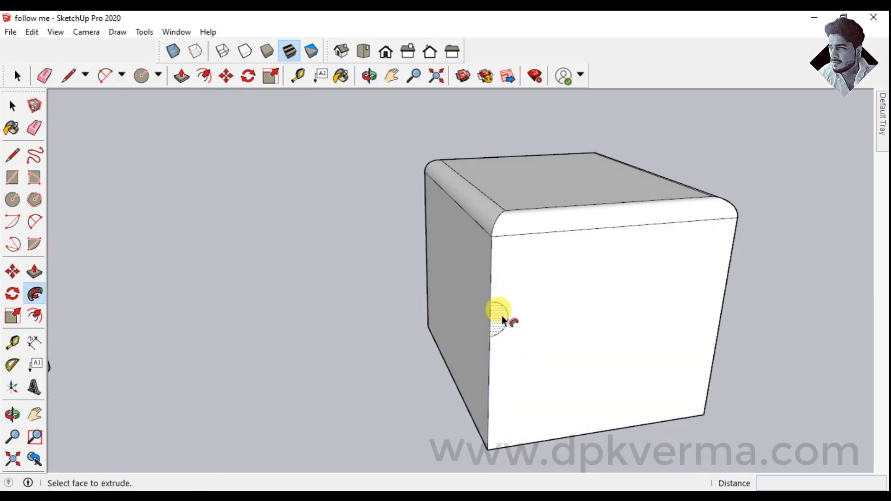
pyautogui.hotkey('ctrl', 'z')
pyautogui.click(13, 107)
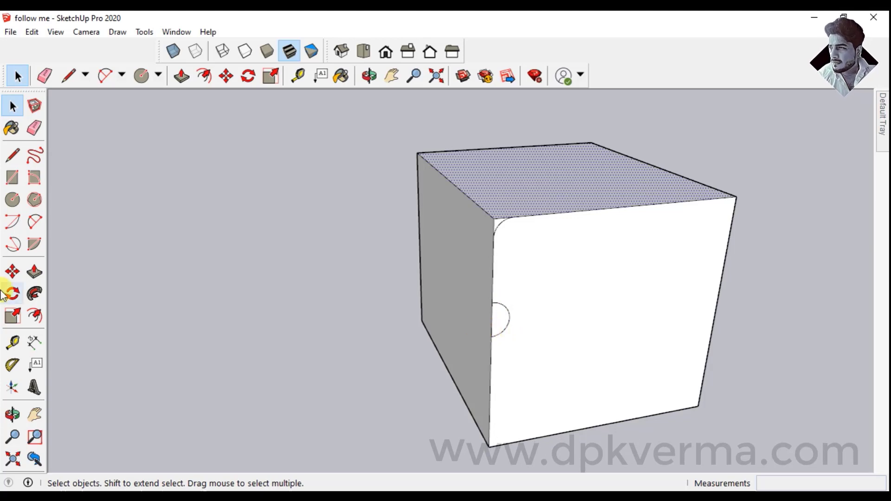
# - Follow Me the groove profile to cut a concave groove around the cube's sides
pyautogui.click(31, 300)
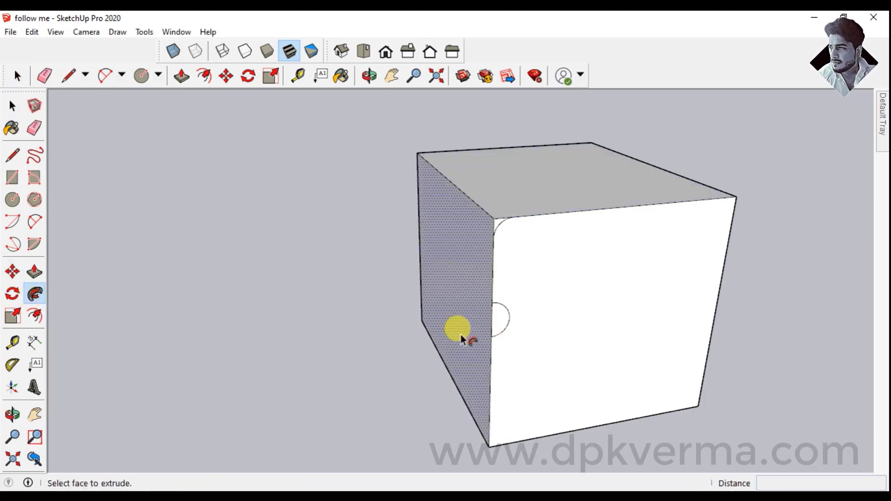
pyautogui.click(502, 318)
pyautogui.moveTo(546, 360); pyautogui.dragTo(519, 308, button='middle')
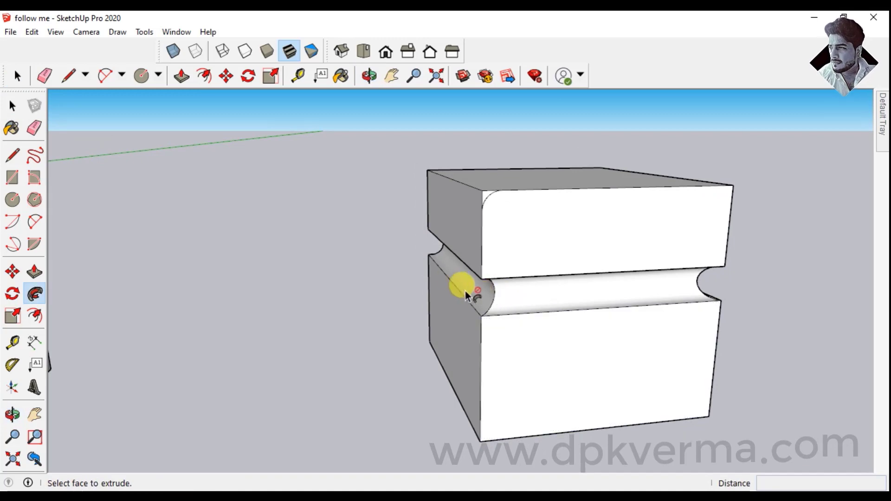
pyautogui.moveTo(617, 354)
pyautogui.mouseDown(button='middle')
pyautogui.moveTo(527, 332)
pyautogui.moveTo(513, 189)
pyautogui.mouseUp(button='middle')
# - Select the cube's top face and sweep the rounded-edge profile to round its top edges
pyautogui.press('space')
pyautogui.click(515, 190)
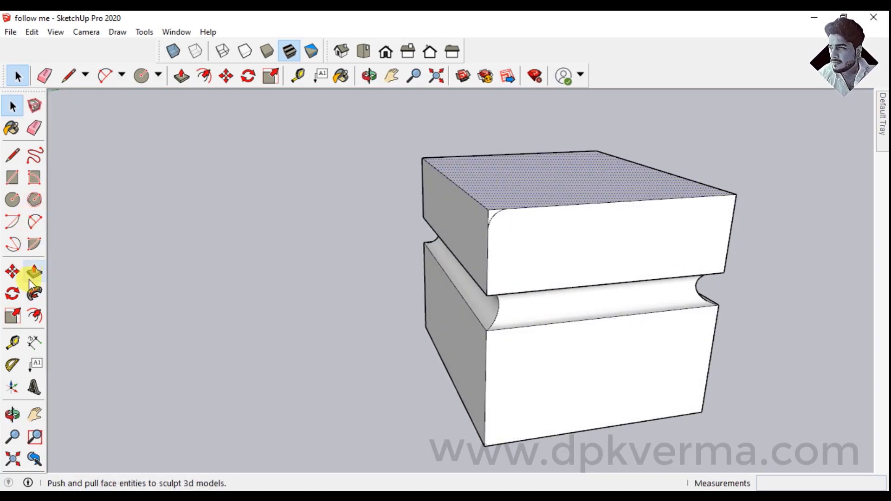
pyautogui.click(33, 291)
pyautogui.click(488, 213)
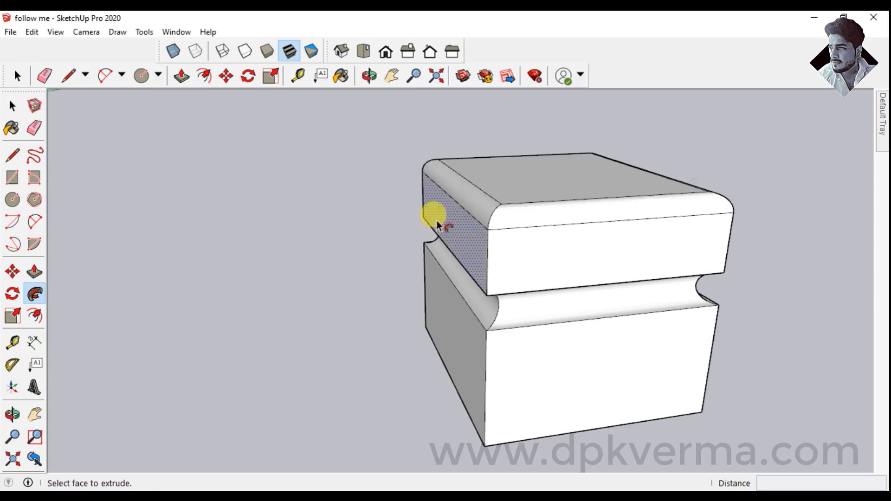
pyautogui.press('o')
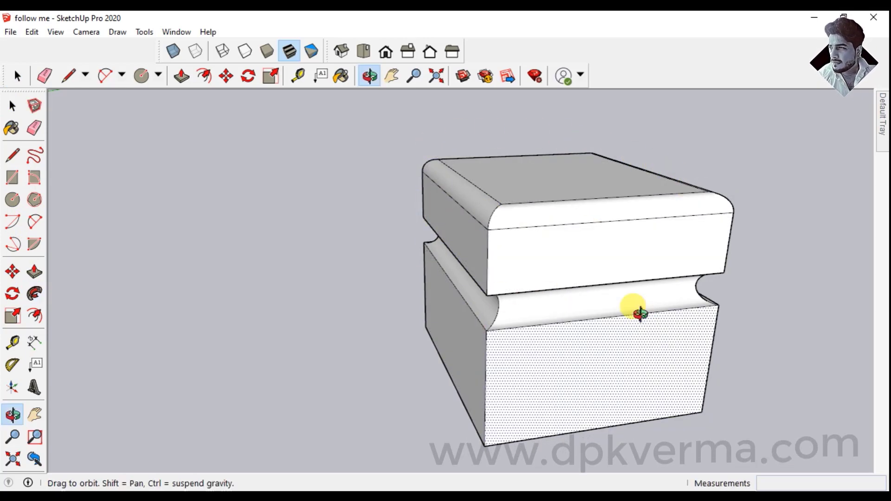
pyautogui.moveTo(637, 308); pyautogui.dragTo(668, 316)
pyautogui.press('f')
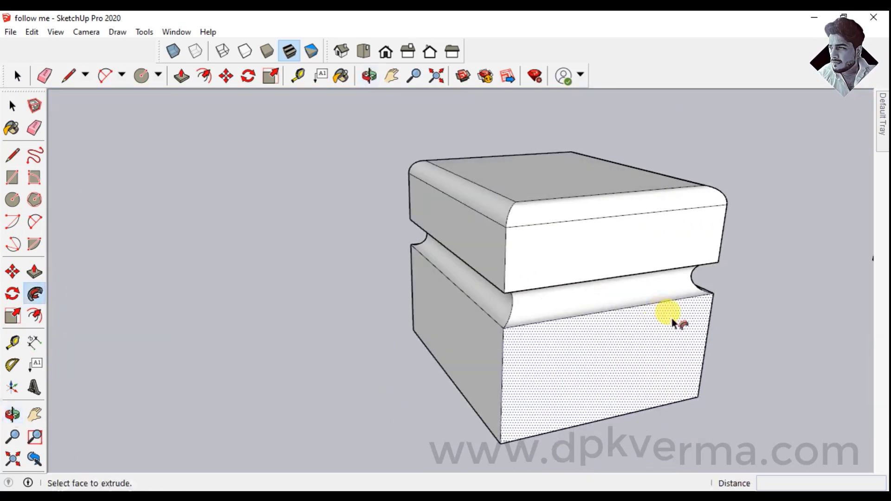
pyautogui.moveTo(674, 321)
pyautogui.mouseDown(button='middle')
pyautogui.moveTo(238, 351)
pyautogui.moveTo(471, 318)
pyautogui.mouseUp(button='middle')
# - Zoom in and select the edge loop around the framed box's square opening
pyautogui.scroll(1, 547, 293)
pyautogui.scroll(3, 515, 283)
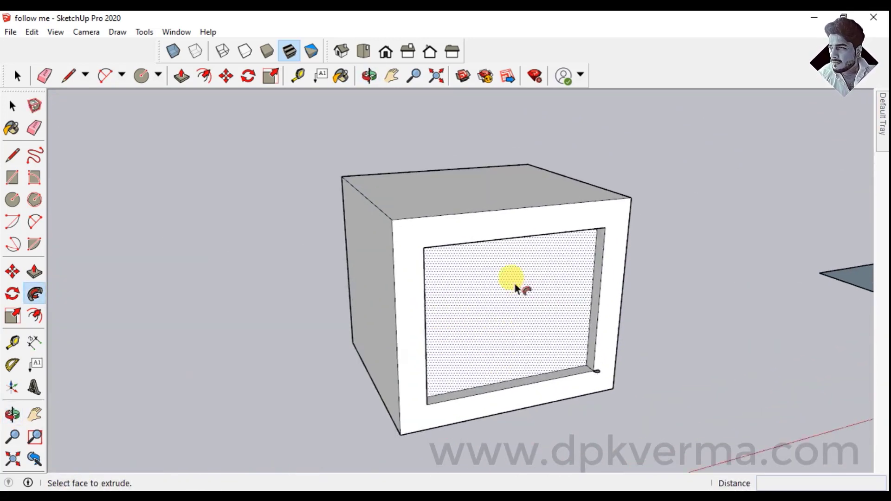
pyautogui.scroll(2, 408, 264)
pyautogui.scroll(1, 592, 363)
pyautogui.scroll(3, 593, 365)
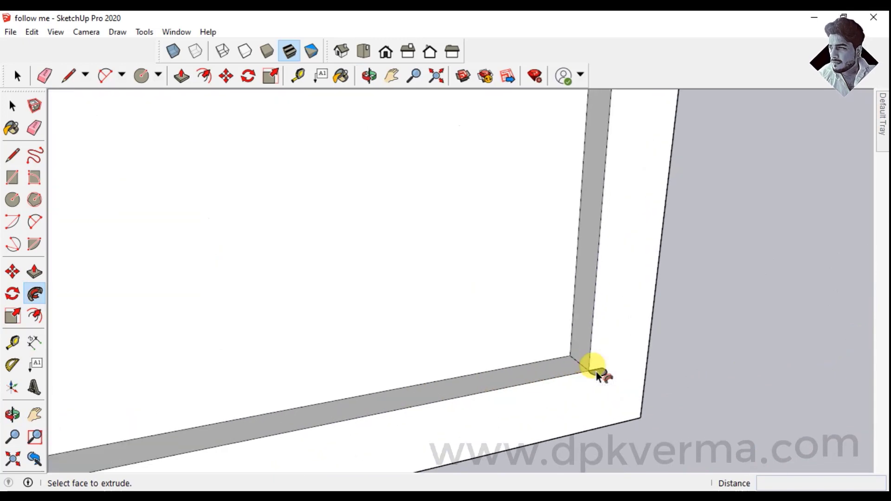
pyautogui.scroll(1, 594, 368)
pyautogui.scroll(2, 585, 373)
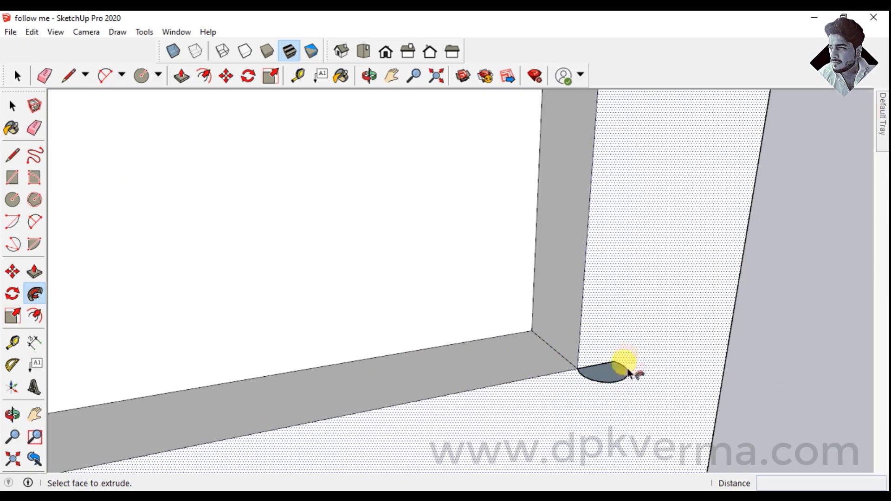
pyautogui.scroll(-1, 584, 366)
pyautogui.scroll(-2, 598, 377)
pyautogui.scroll(-1, 600, 379)
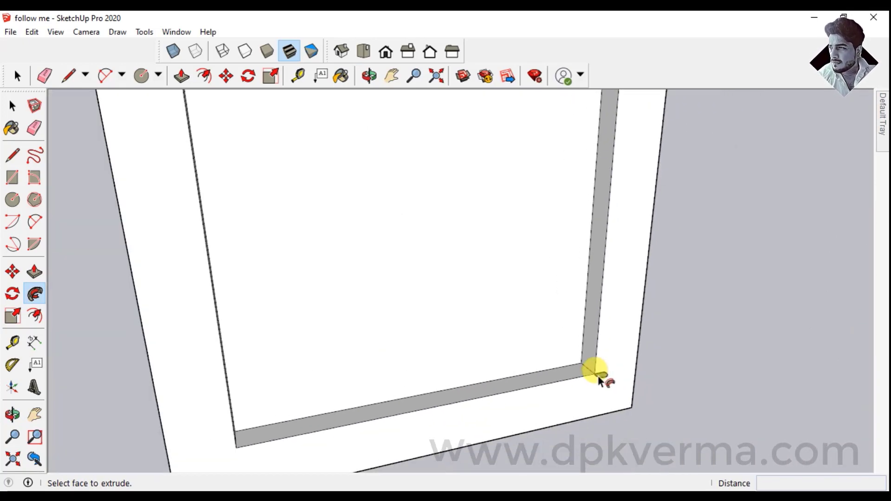
pyautogui.scroll(-5, 584, 364)
pyautogui.press('space')
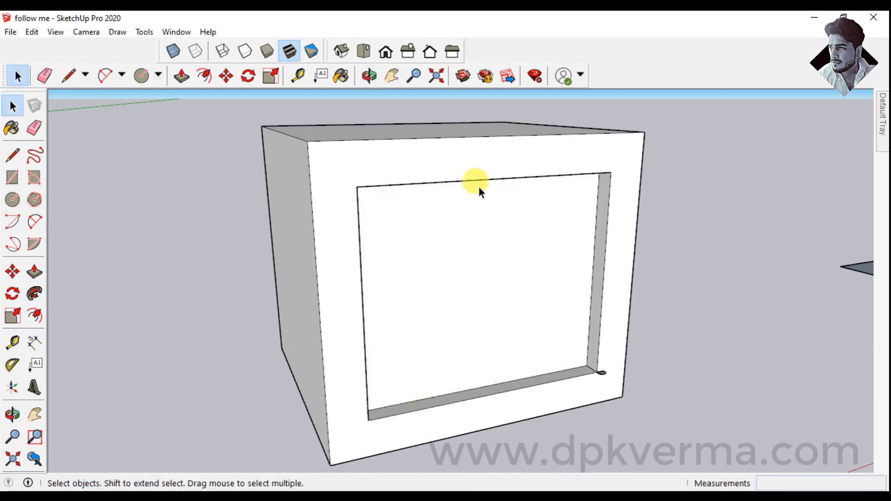
pyautogui.click(478, 180)
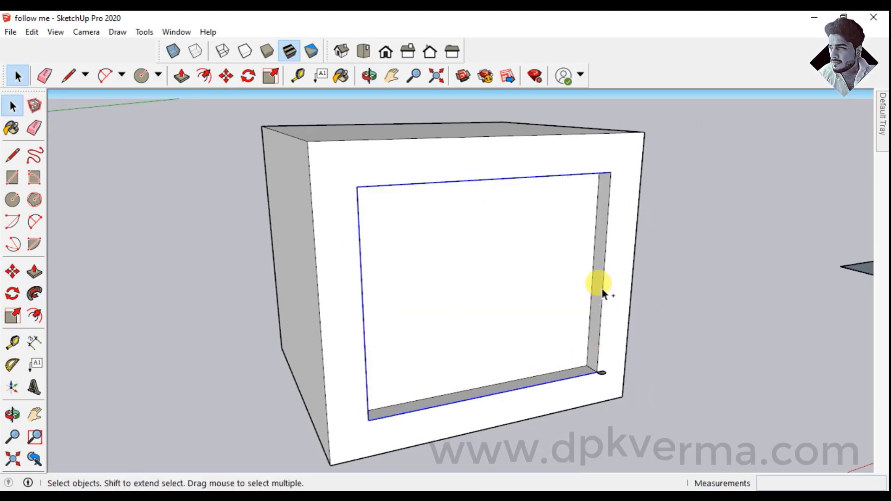
pyautogui.moveTo(597, 292); pyautogui.dragTo(580, 330, button='middle')
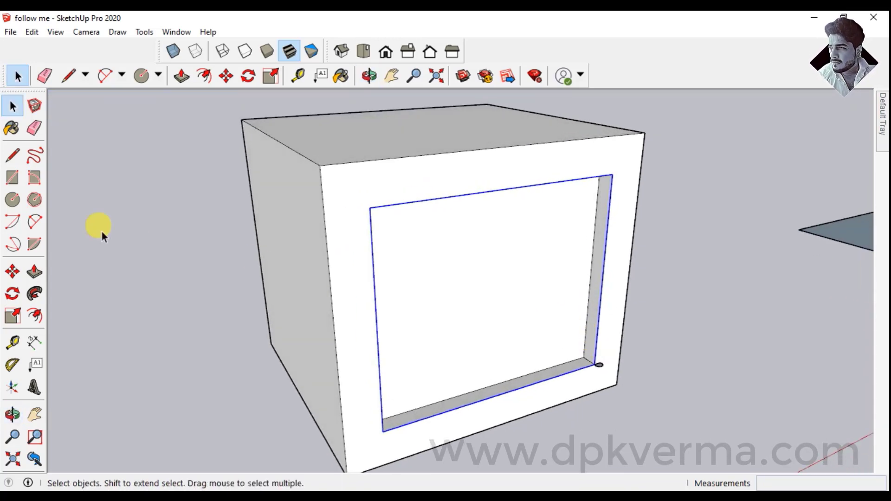
# - Apply Follow Me along the loop to line the opening with trim moulding, then view it frontally
pyautogui.click(35, 293)
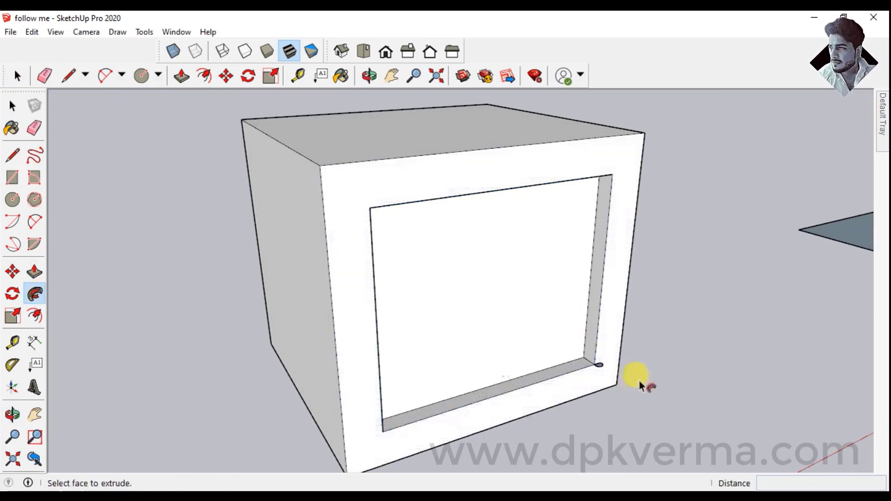
pyautogui.scroll(3, 599, 366)
pyautogui.scroll(-1, 598, 365)
pyautogui.scroll(-1, 603, 369)
pyautogui.scroll(-1, 593, 375)
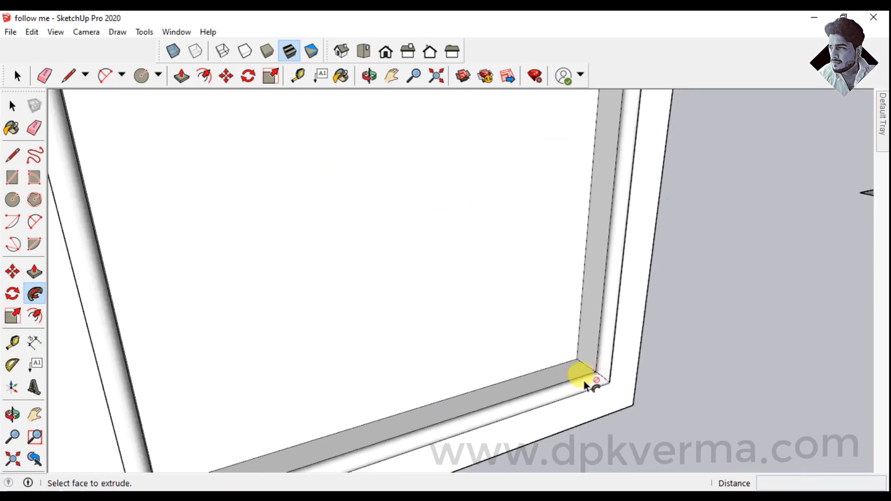
pyautogui.scroll(-4, 557, 385)
pyautogui.moveTo(528, 394)
pyautogui.mouseDown(button='middle')
pyautogui.moveTo(571, 312)
pyautogui.moveTo(550, 322)
pyautogui.moveTo(435, 283)
pyautogui.mouseUp(button='middle')
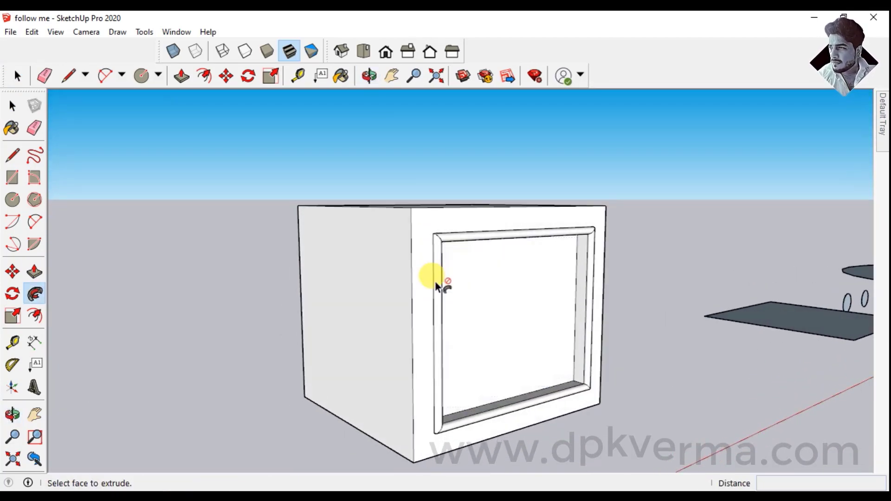
pyautogui.scroll(2, 446, 259)
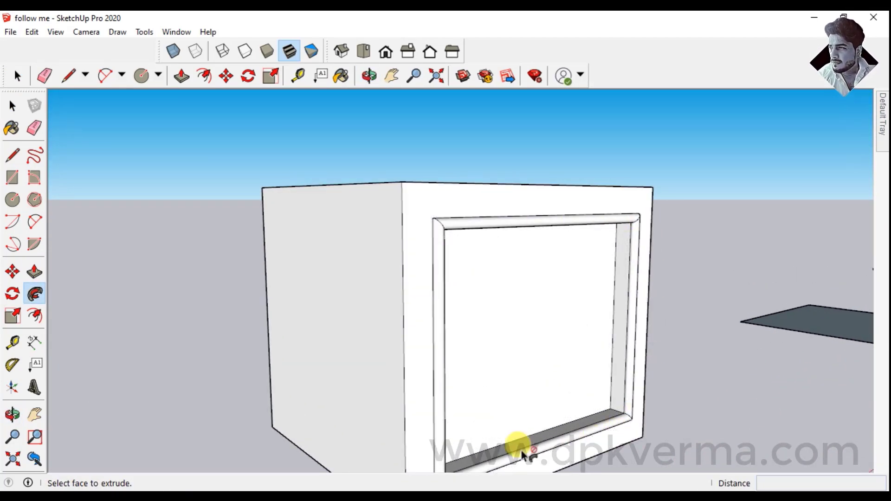
pyautogui.scroll(-1, 520, 441)
pyautogui.moveTo(537, 411); pyautogui.dragTo(429, 344, button='middle')
pyautogui.moveTo(418, 308)
pyautogui.mouseDown(button='middle')
pyautogui.moveTo(398, 364)
pyautogui.moveTo(642, 304)
pyautogui.moveTo(311, 364)
pyautogui.moveTo(416, 348)
pyautogui.moveTo(523, 295)
pyautogui.moveTo(493, 324)
pyautogui.moveTo(482, 361)
pyautogui.moveTo(473, 316)
pyautogui.mouseUp(button='middle')
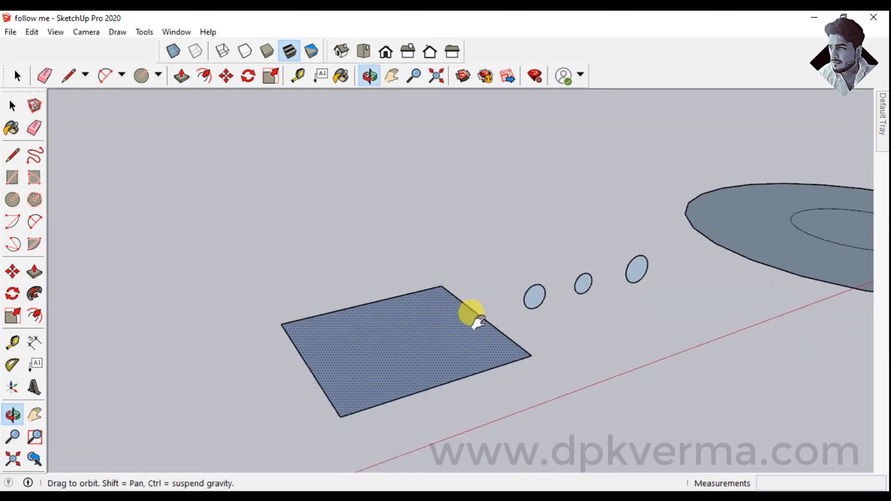
# - Sweep three circle profiles around the square face into nested rounded pipe frames
pyautogui.click(12, 105)
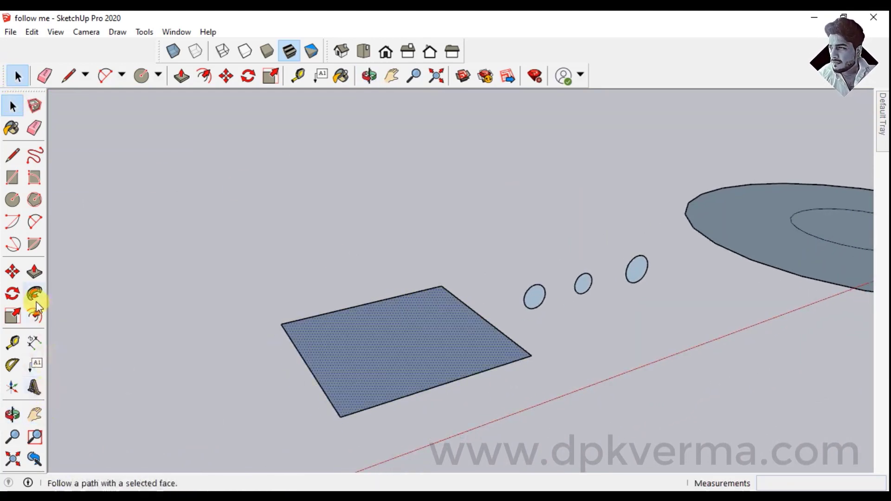
pyautogui.click(533, 301)
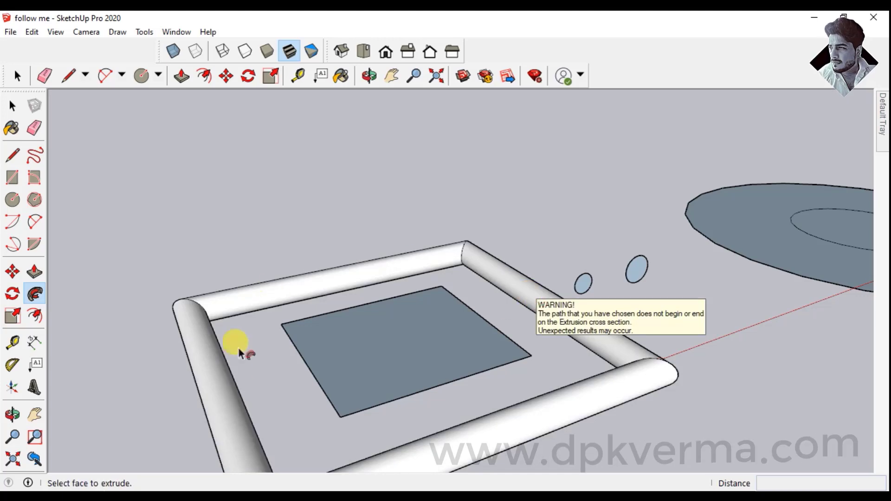
pyautogui.press('space')
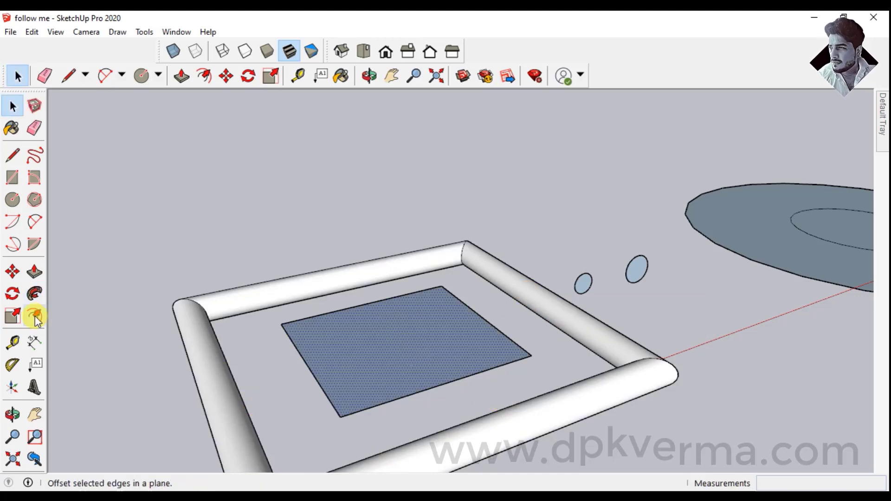
pyautogui.click(35, 293)
pyautogui.click(583, 281)
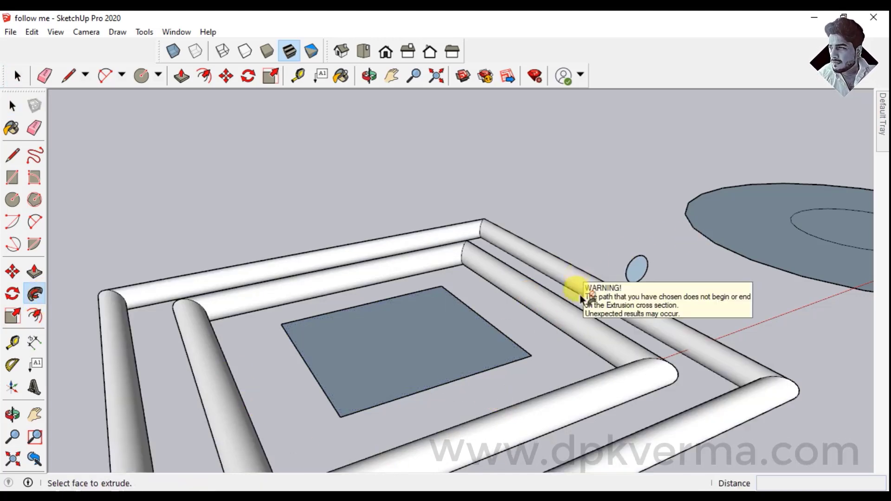
pyautogui.click(13, 106)
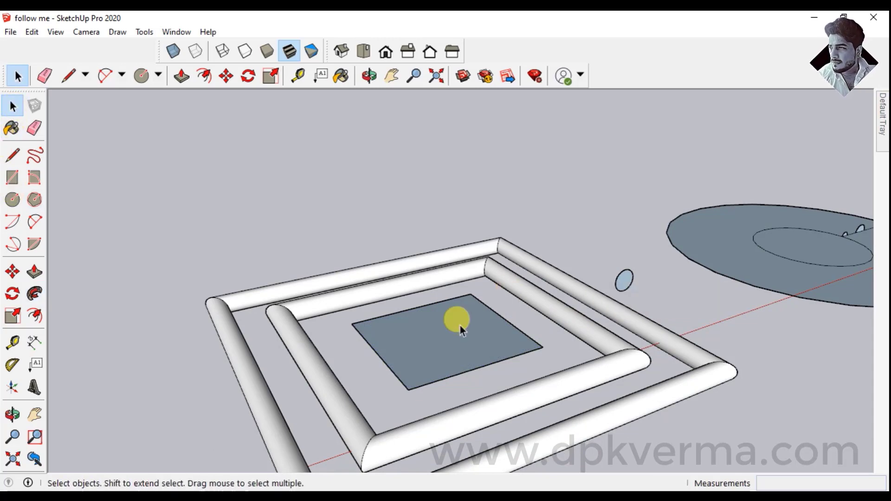
pyautogui.click(30, 299)
pyautogui.click(624, 280)
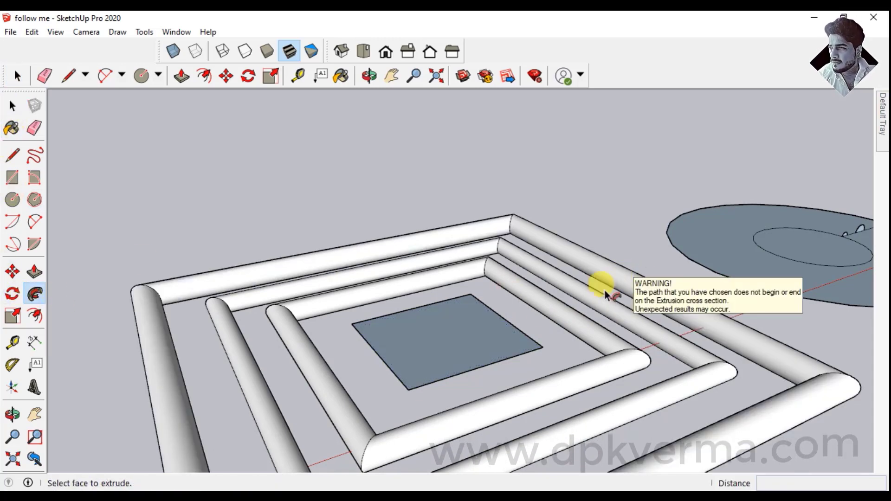
# - Sweep a small circle profile around the disc's inner circle into the first rounded ring
pyautogui.moveTo(597, 293)
pyautogui.mouseDown(button='middle')
pyautogui.moveTo(513, 324)
pyautogui.moveTo(640, 382)
pyautogui.moveTo(580, 240)
pyautogui.moveTo(501, 158)
pyautogui.moveTo(398, 265)
pyautogui.moveTo(509, 348)
pyautogui.mouseUp(button='middle')
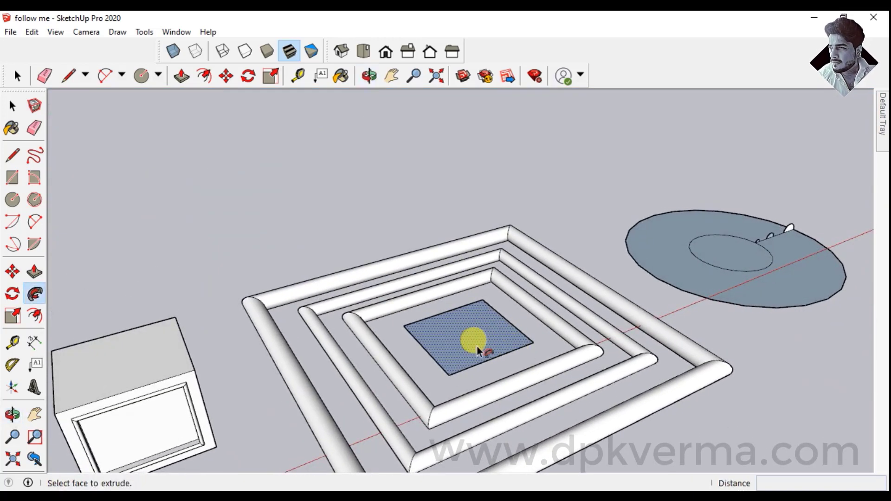
pyautogui.moveTo(710, 314)
pyautogui.keyDown('shift'); pyautogui.mouseDown(button='middle')
pyautogui.moveTo(708, 332)
pyautogui.moveTo(422, 396)
pyautogui.mouseUp(button='middle'); pyautogui.keyUp('shift')
pyautogui.scroll(3, 455, 360)
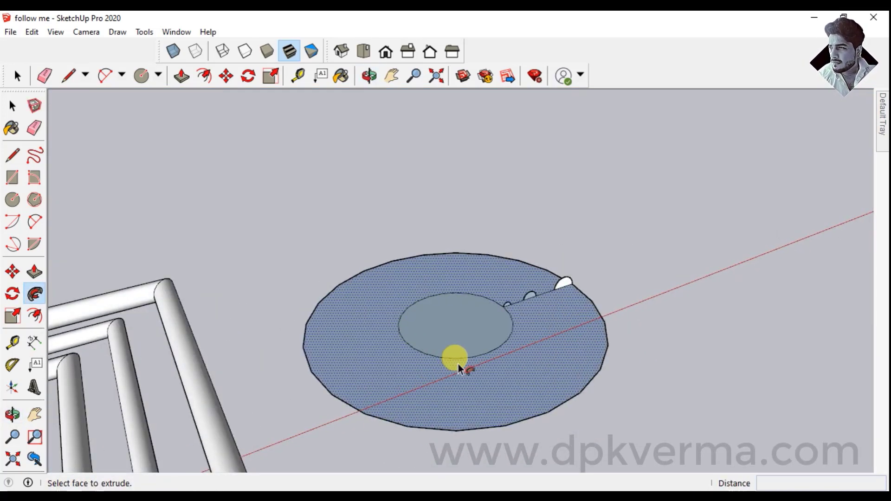
pyautogui.scroll(2, 523, 333)
pyautogui.press('space')
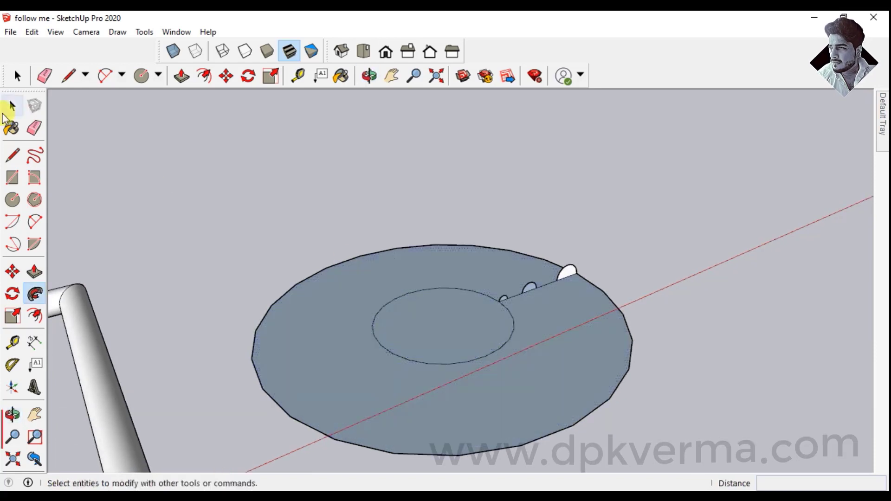
pyautogui.click(445, 338)
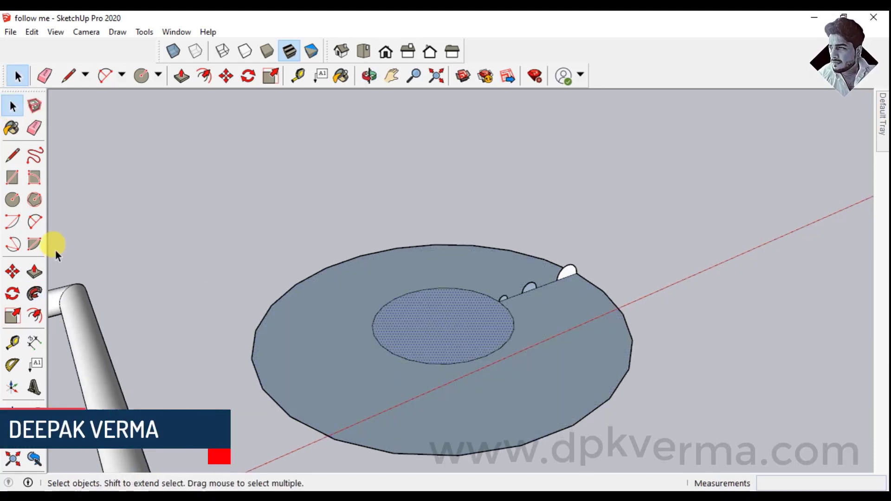
pyautogui.click(506, 302)
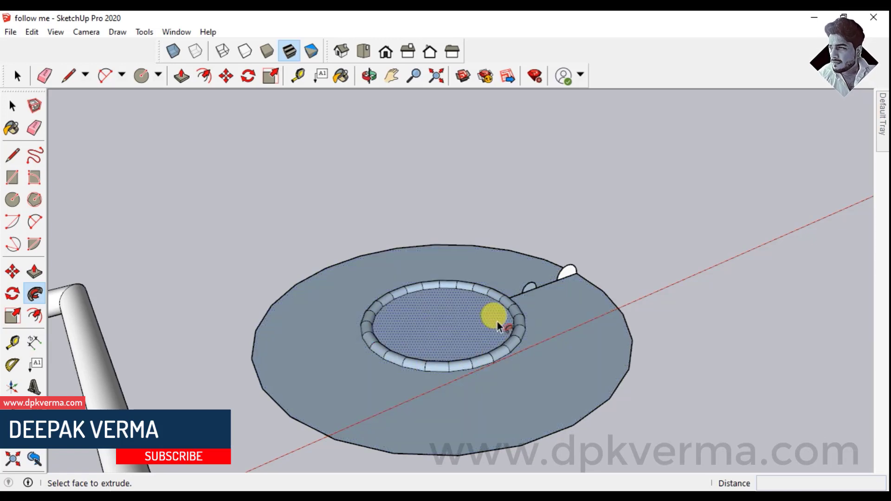
# - Sweep two larger circle profiles around the disc into the second and third rings
pyautogui.click(12, 106)
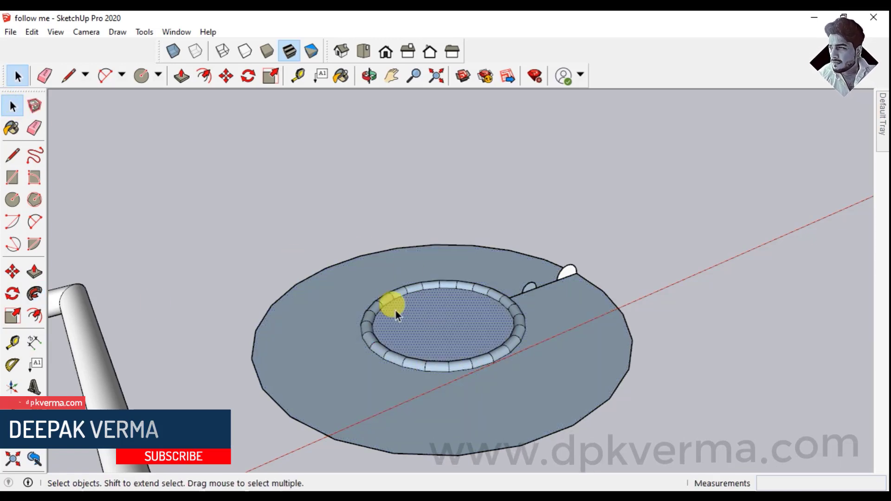
pyautogui.click(34, 293)
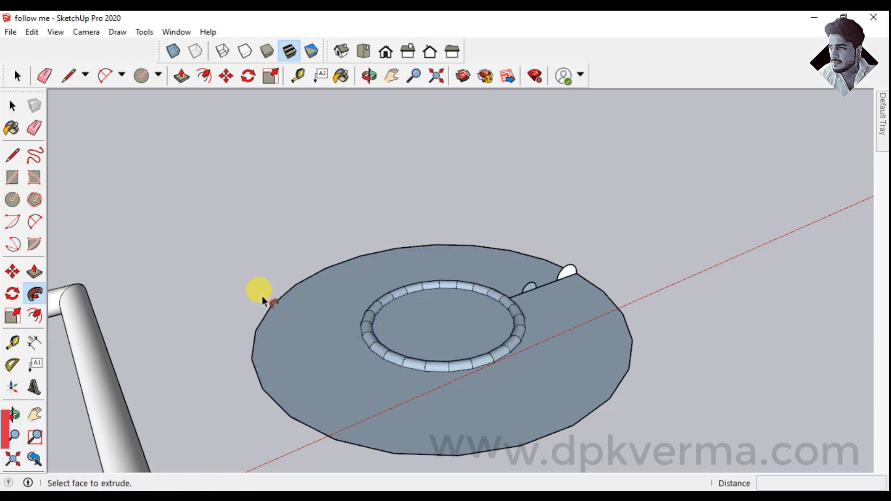
pyautogui.click(522, 293)
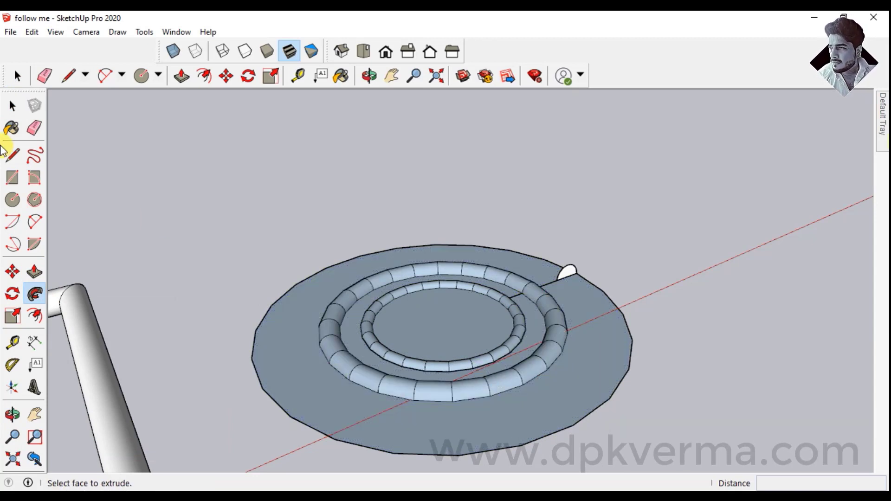
pyautogui.click(12, 106)
pyautogui.click(450, 315)
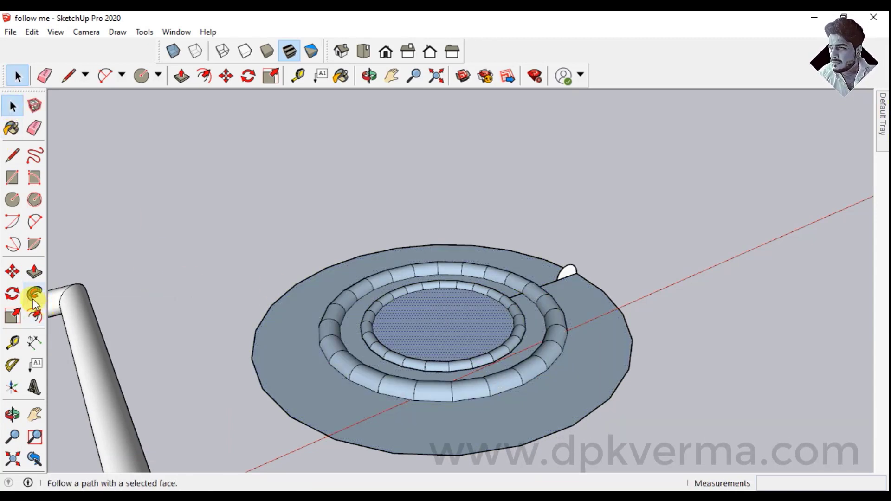
pyautogui.click(575, 287)
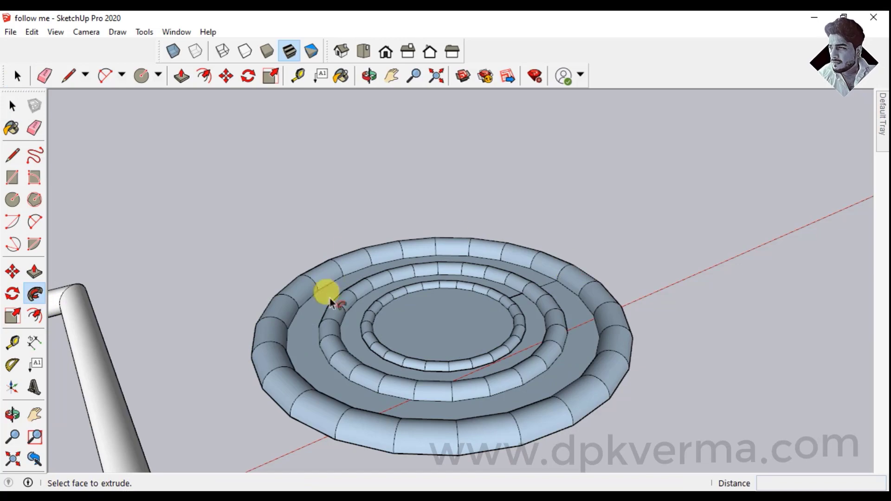
pyautogui.moveTo(324, 293)
pyautogui.mouseDown(button='middle')
pyautogui.moveTo(485, 288)
pyautogui.moveTo(437, 183)
pyautogui.moveTo(491, 104)
pyautogui.moveTo(425, 169)
pyautogui.moveTo(425, 308)
pyautogui.moveTo(461, 438)
pyautogui.moveTo(378, 259)
pyautogui.mouseUp(button='middle')
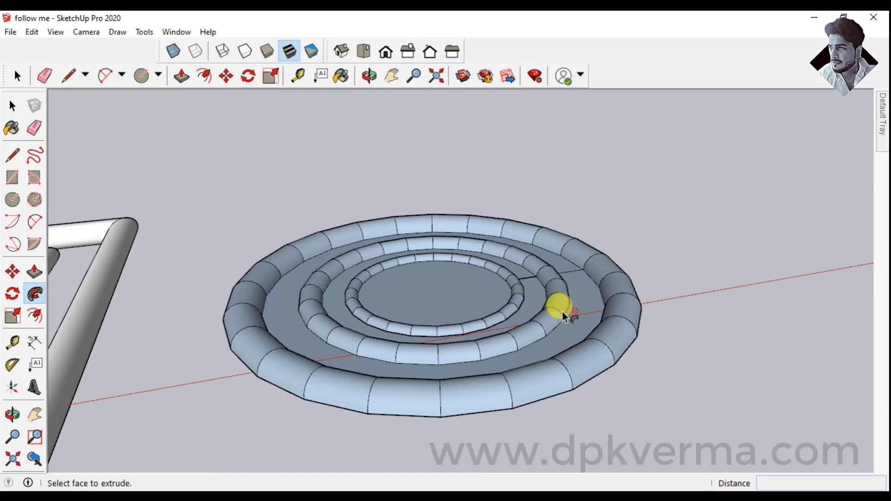
# - Zoom and orbit over the molded boxes and the row of small objects
pyautogui.scroll(-3, 560, 324)
pyautogui.scroll(-2, 560, 325)
pyautogui.scroll(-3, 563, 320)
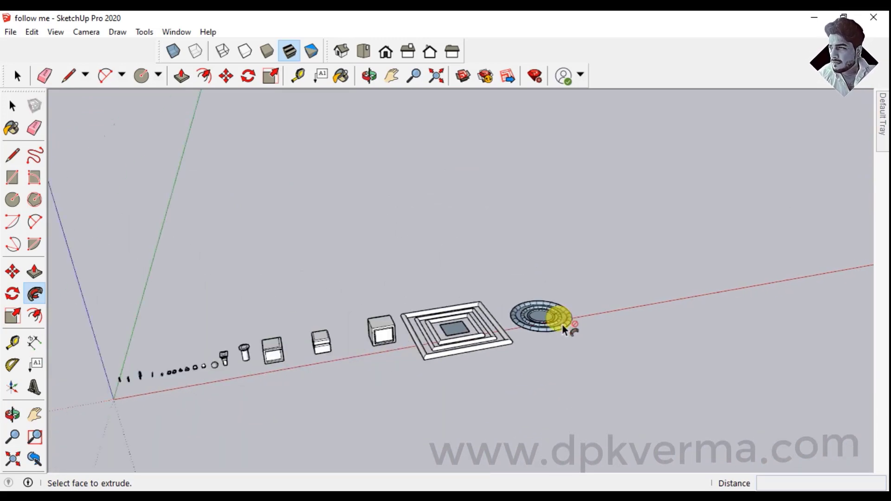
pyautogui.scroll(2, 501, 341)
pyautogui.scroll(2, 383, 318)
pyautogui.scroll(2, 328, 338)
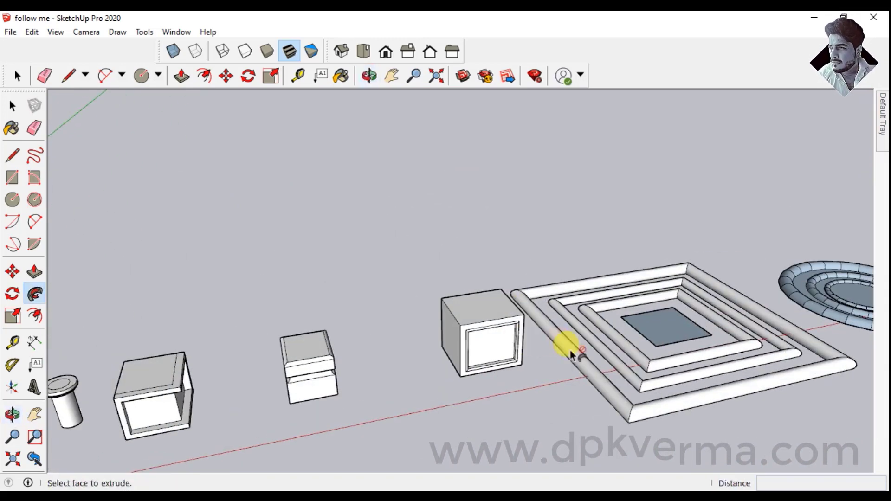
pyautogui.scroll(2, 567, 342)
pyautogui.moveTo(492, 352); pyautogui.dragTo(429, 344, button='middle')
pyautogui.scroll(-3, 509, 319)
pyautogui.scroll(2, 408, 298)
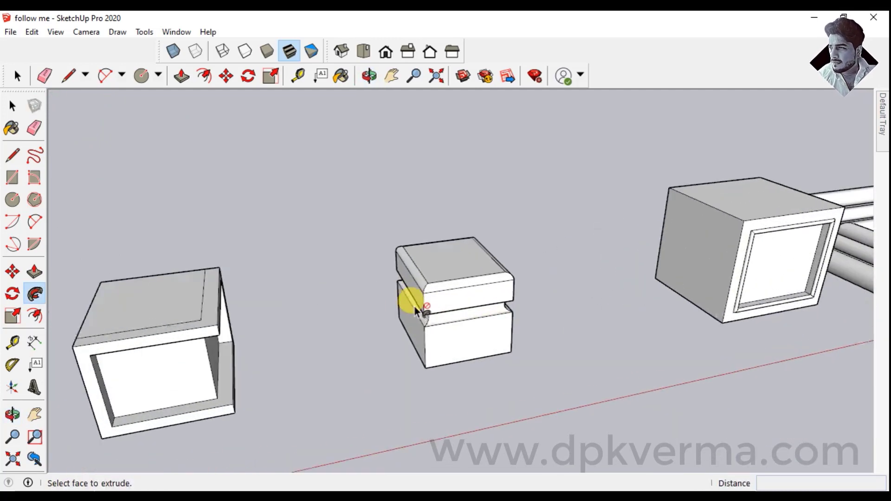
pyautogui.scroll(-2, 370, 327)
pyautogui.moveTo(370, 326); pyautogui.dragTo(706, 295, button='middle')
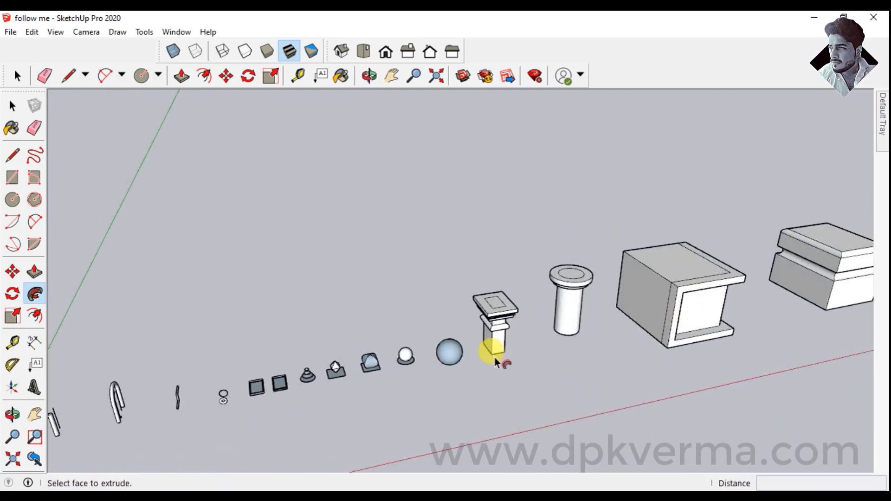
pyautogui.scroll(2, 492, 352)
pyautogui.keyDown('shift'); pyautogui.moveTo(284, 358); pyautogui.dragTo(648, 254, button='middle'); pyautogui.keyUp('shift')
pyautogui.scroll(2, 615, 266)
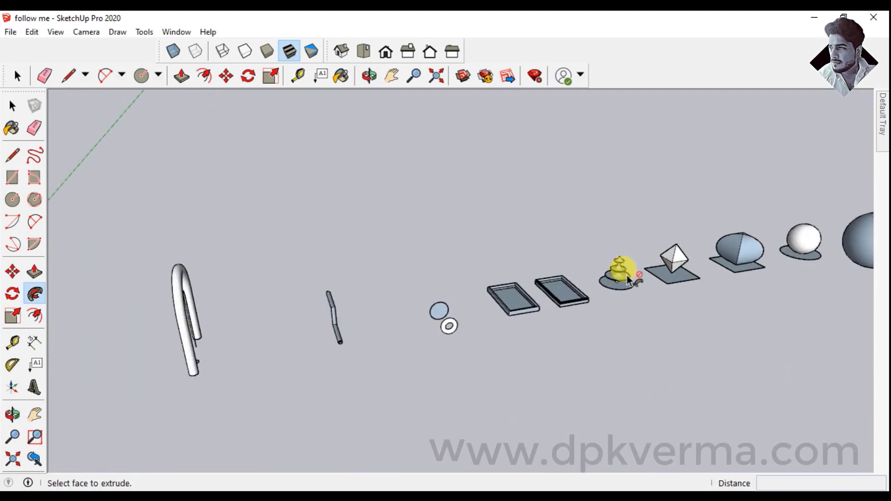
# - Orbit around the trays, bent pipe, columns and U-shaped pipe
pyautogui.moveTo(627, 280); pyautogui.dragTo(661, 233, button='middle')
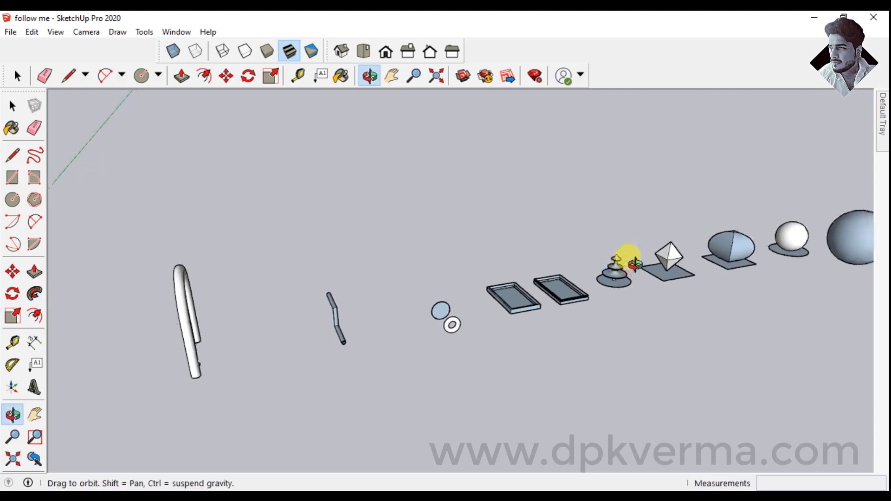
pyautogui.scroll(2, 556, 302)
pyautogui.scroll(2, 553, 307)
pyautogui.scroll(-3, 552, 304)
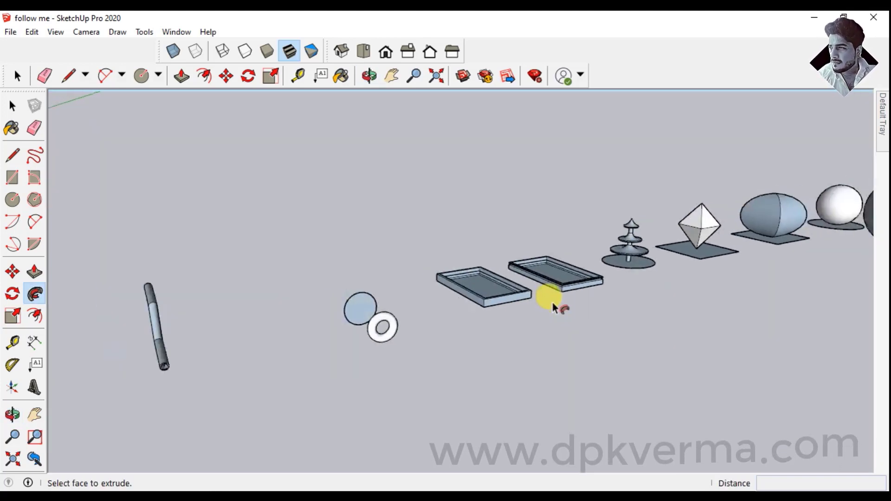
pyautogui.moveTo(546, 298)
pyautogui.mouseDown(button='middle')
pyautogui.moveTo(391, 318)
pyautogui.moveTo(448, 315)
pyautogui.mouseUp(button='middle')
pyautogui.moveTo(448, 315); pyautogui.dragTo(453, 318)
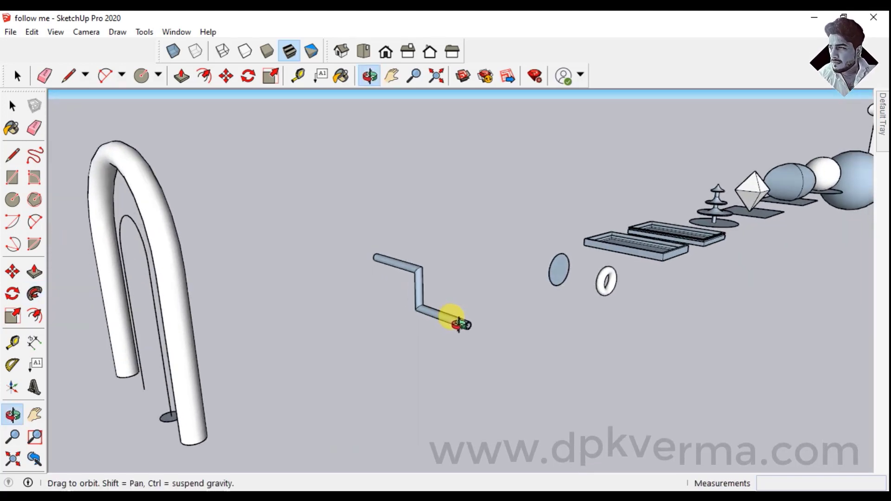
pyautogui.press('f')
pyautogui.moveTo(323, 344)
pyautogui.mouseDown(button='middle')
pyautogui.moveTo(341, 353)
pyautogui.moveTo(404, 318)
pyautogui.mouseUp(button='middle')
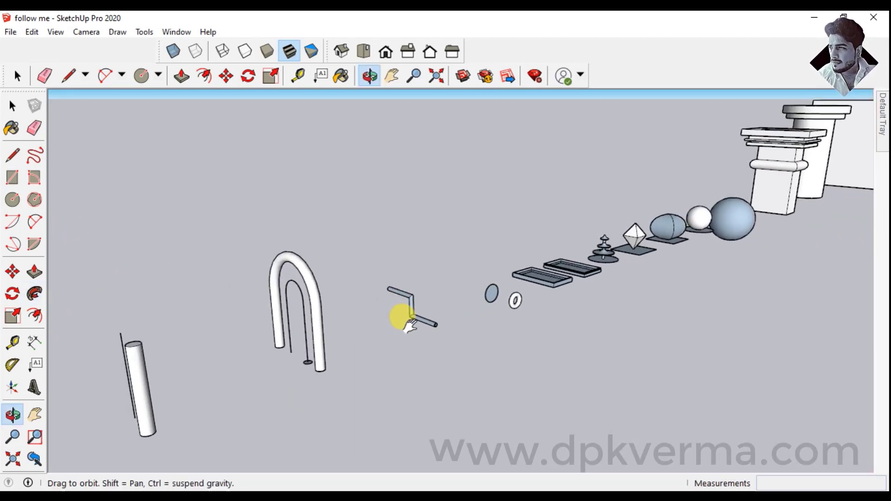
pyautogui.scroll(-2, 503, 299)
pyautogui.moveTo(503, 298)
pyautogui.mouseDown(button='middle')
pyautogui.moveTo(521, 299)
pyautogui.moveTo(466, 323)
pyautogui.moveTo(179, 357)
pyautogui.moveTo(208, 338)
pyautogui.moveTo(308, 318)
pyautogui.mouseUp(button='middle')
pyautogui.scroll(3, 292, 234)
pyautogui.scroll(1, 292, 234)
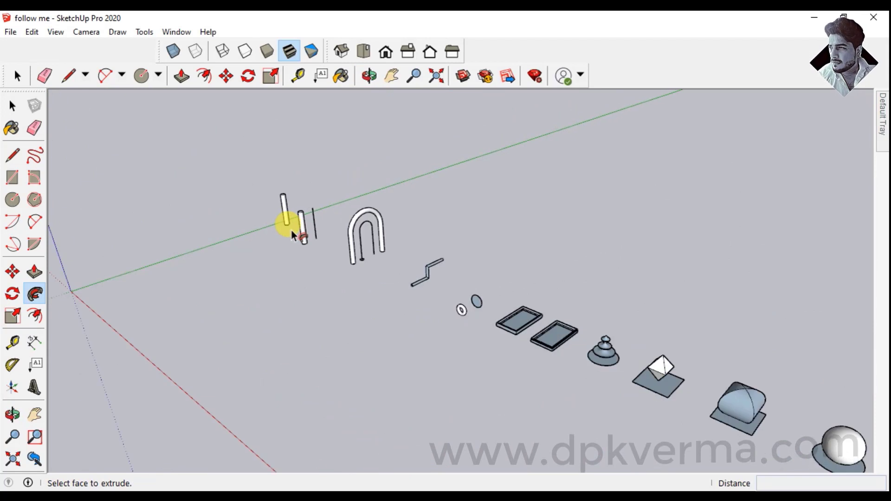
pyautogui.scroll(1, 293, 235)
pyautogui.scroll(2, 293, 235)
pyautogui.scroll(1, 292, 234)
pyautogui.moveTo(292, 234)
pyautogui.mouseDown(button='middle')
pyautogui.moveTo(314, 284)
pyautogui.moveTo(344, 302)
pyautogui.mouseUp(button='middle')
# - Orbit along the rest of the row, then bring up the YouTube channel's video list
pyautogui.scroll(-2, 349, 308)
pyautogui.scroll(-2, 470, 318)
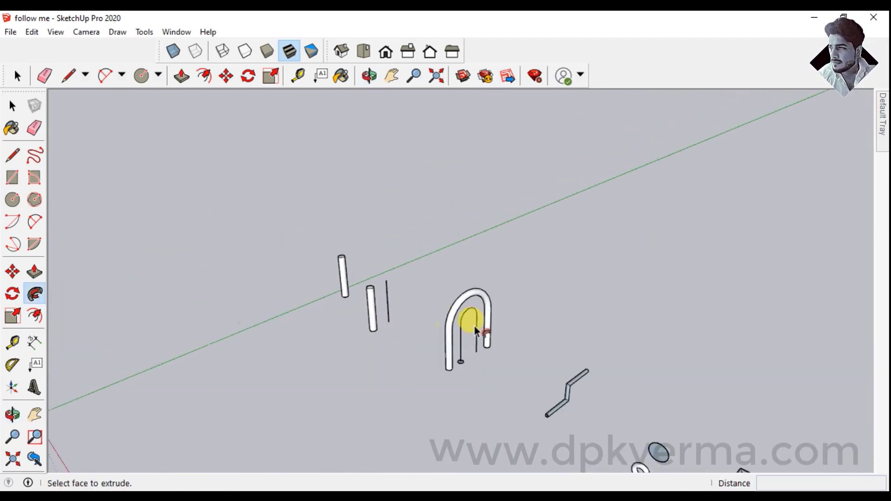
pyautogui.moveTo(471, 318); pyautogui.dragTo(391, 201, button='middle')
pyautogui.scroll(1, 501, 290)
pyautogui.scroll(-2, 501, 291)
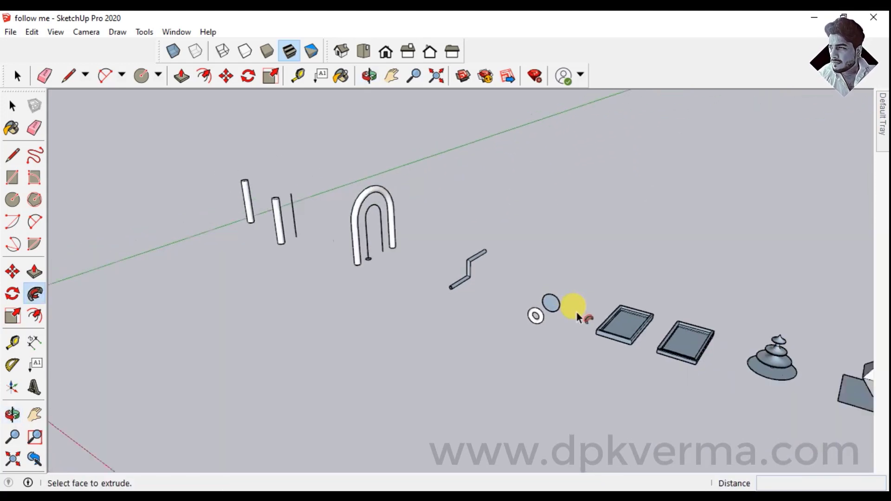
pyautogui.moveTo(572, 308); pyautogui.dragTo(412, 239, button='middle')
pyautogui.scroll(1, 588, 288)
pyautogui.scroll(1, 601, 306)
pyautogui.moveTo(601, 306); pyautogui.dragTo(636, 297, button='middle')
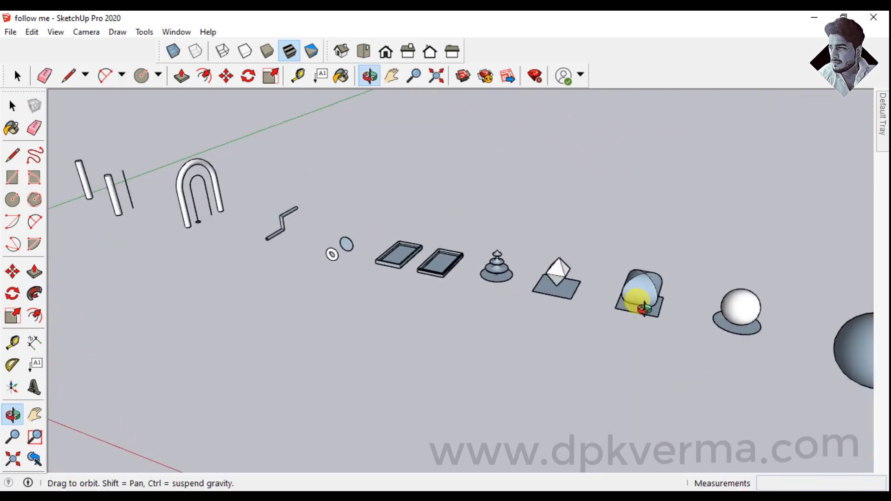
pyautogui.press('f')
pyautogui.moveTo(453, 298); pyautogui.dragTo(662, 302, button='middle')
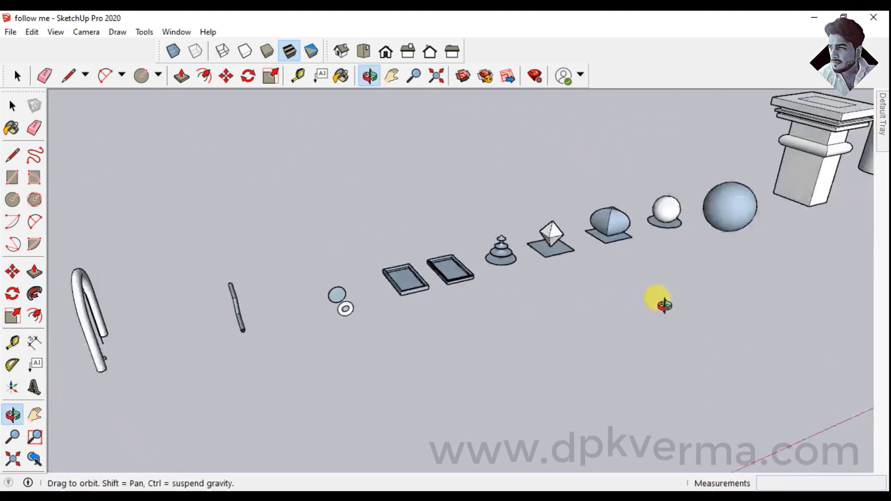
pyautogui.scroll(1, 636, 310)
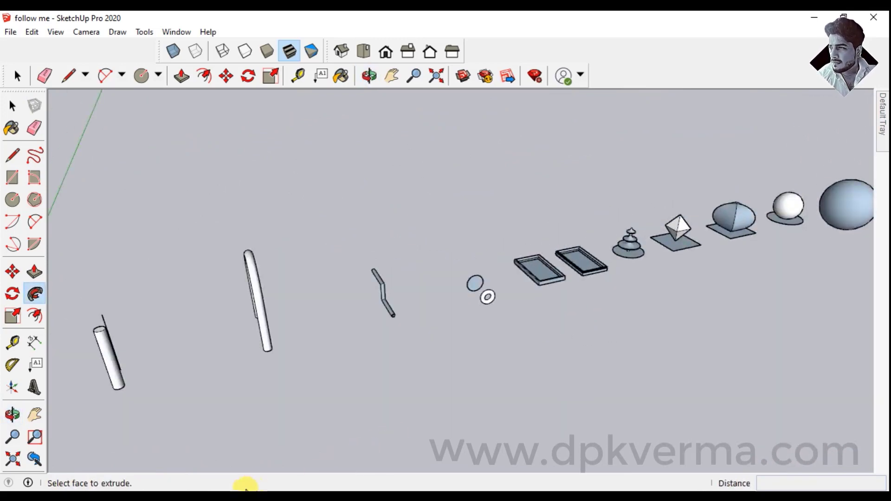
pyautogui.click(244, 487)
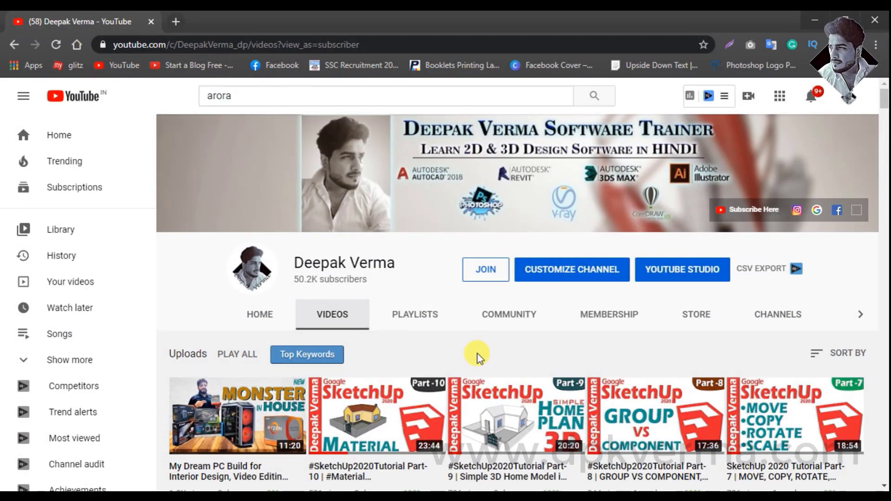
pyautogui.scroll(-3, 478, 357)
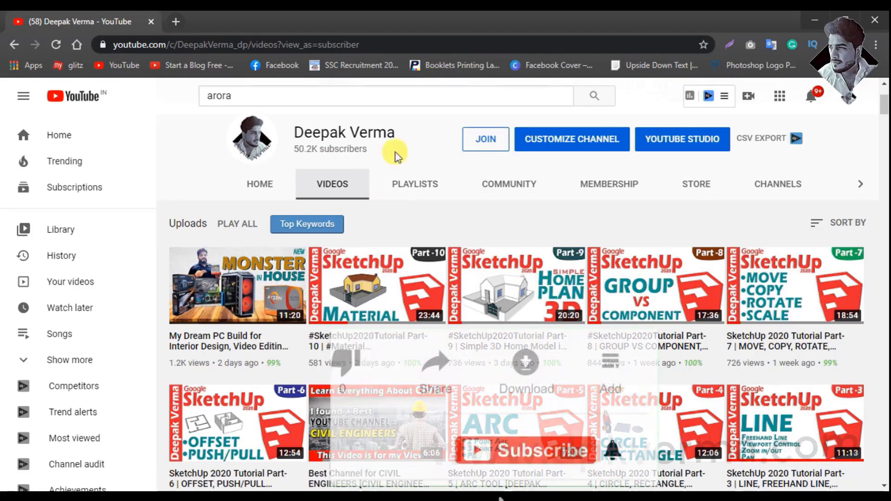
pyautogui.scroll(-4, 524, 213)
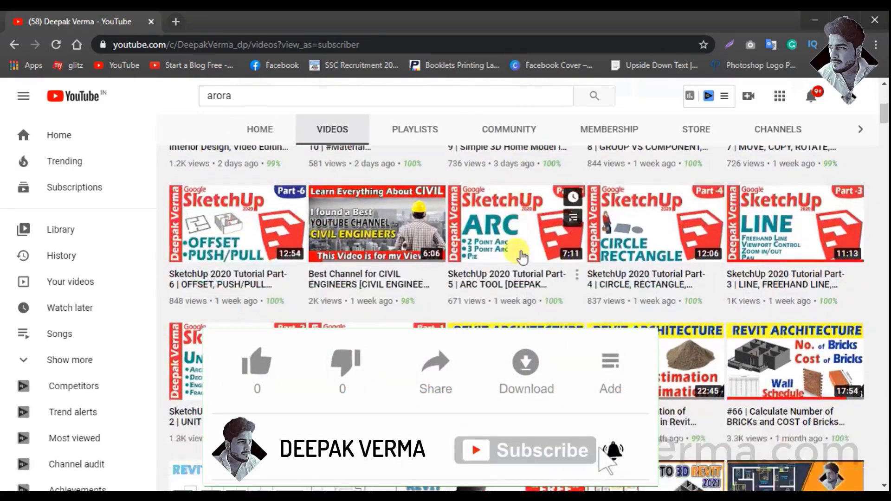
pyautogui.scroll(-1, 510, 241)
pyautogui.scroll(-4, 495, 267)
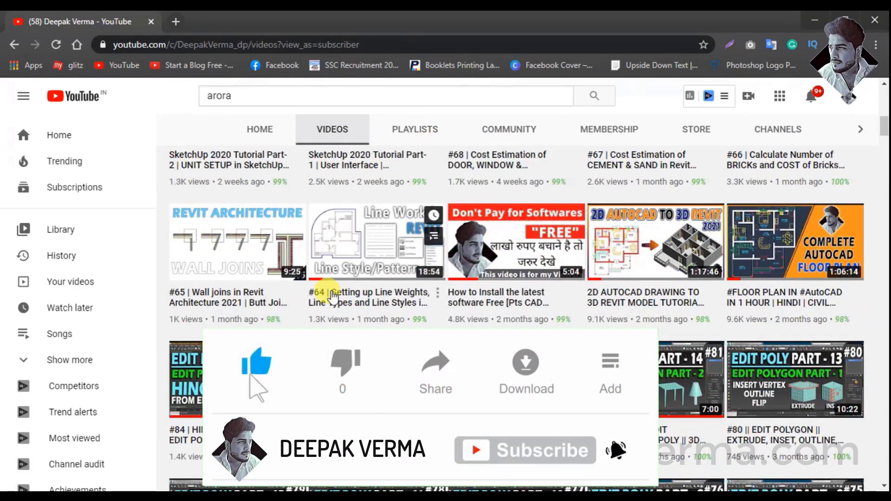
pyautogui.scroll(-5, 372, 306)
pyautogui.scroll(-1, 464, 316)
pyautogui.scroll(-3, 510, 316)
pyautogui.scroll(-4, 464, 316)
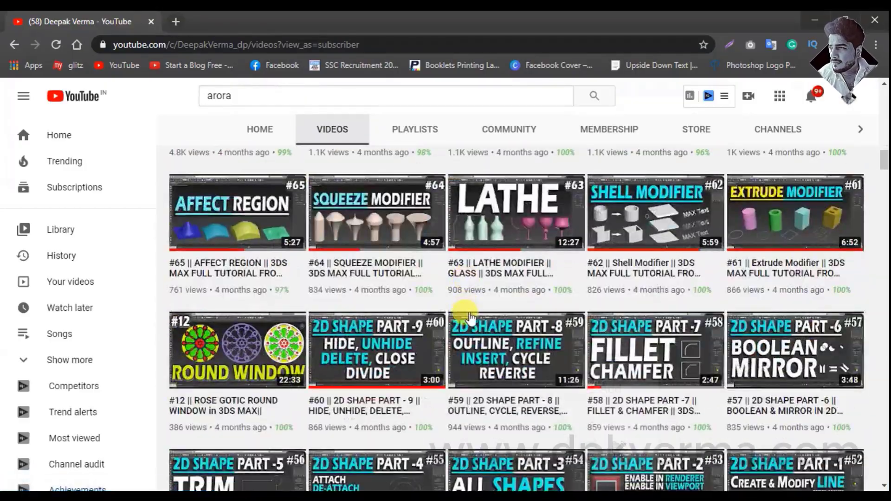
pyautogui.scroll(-5, 470, 317)
pyautogui.scroll(-7, 470, 316)
pyautogui.scroll(-7, 470, 317)
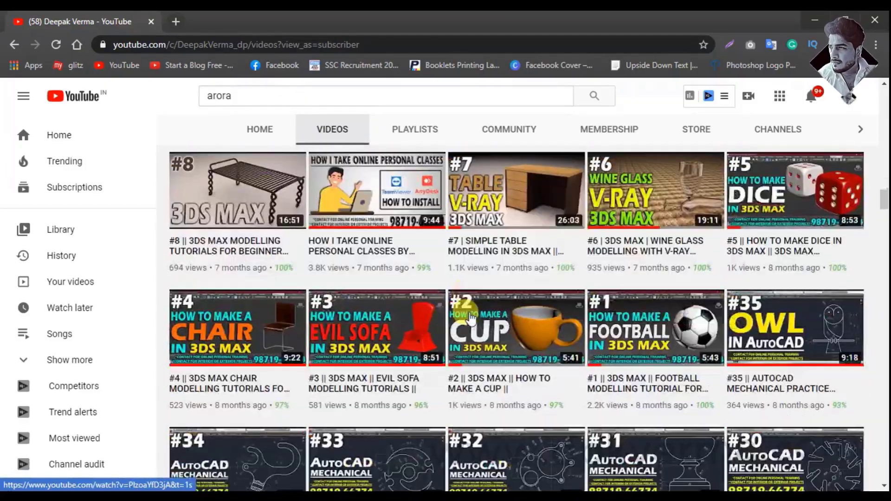
pyautogui.scroll(-8, 469, 317)
pyautogui.scroll(-6, 469, 317)
pyautogui.scroll(-8, 470, 317)
pyautogui.scroll(-8, 470, 317)
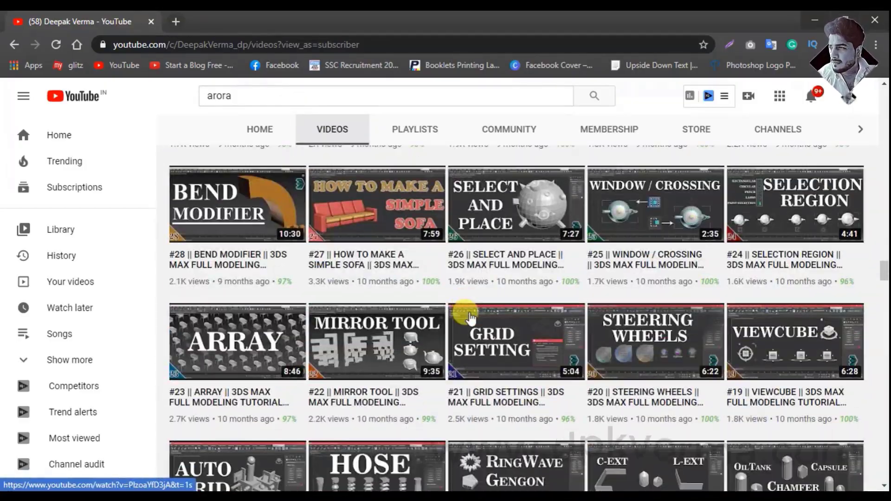
pyautogui.scroll(-1, 469, 317)
pyautogui.scroll(-6, 470, 317)
pyautogui.scroll(-7, 469, 317)
pyautogui.scroll(-1, 469, 317)
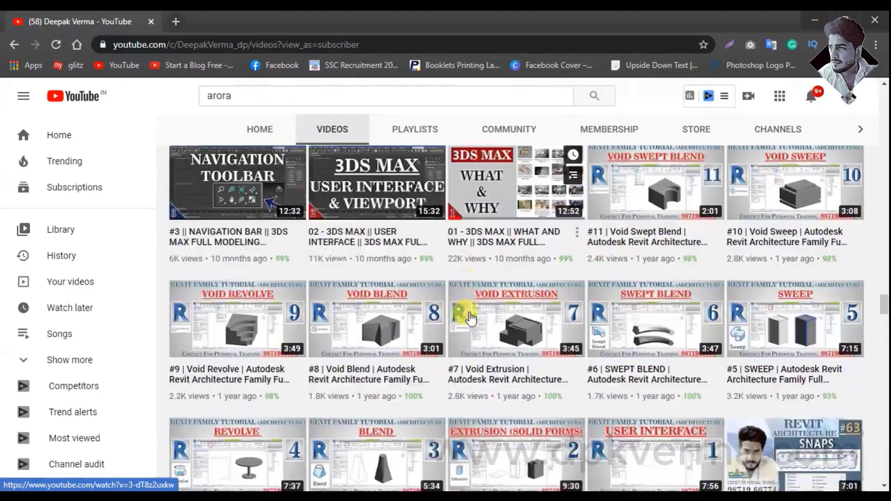
pyautogui.scroll(-5, 469, 317)
pyautogui.scroll(-5, 470, 317)
pyautogui.scroll(-6, 470, 317)
pyautogui.scroll(-6, 469, 317)
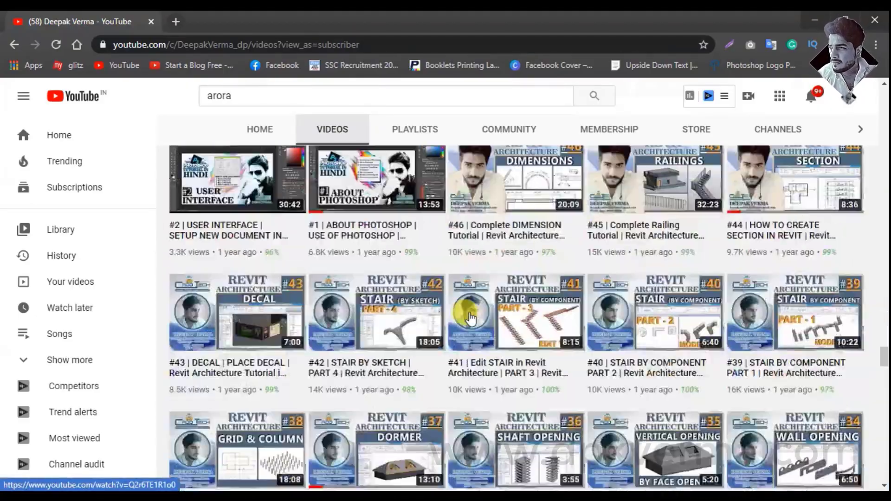
pyautogui.scroll(-6, 469, 317)
pyautogui.scroll(-3, 469, 317)
pyautogui.scroll(-6, 470, 317)
pyautogui.scroll(-7, 469, 317)
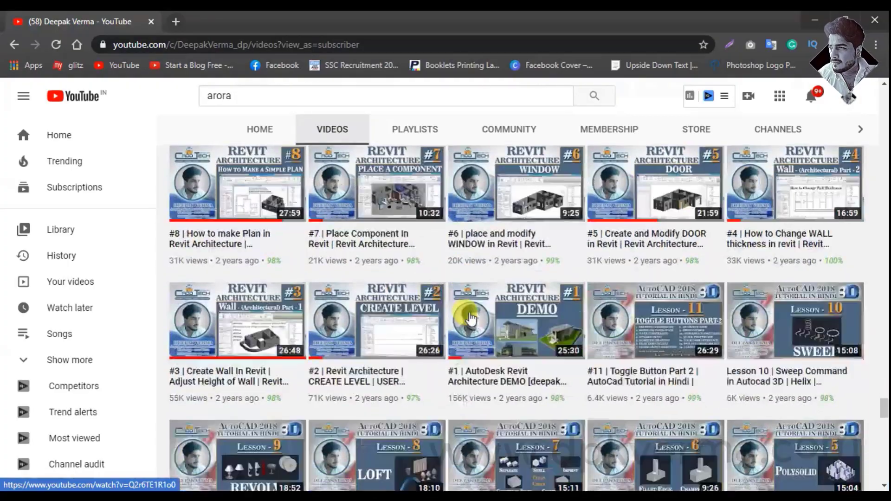
pyautogui.scroll(-3, 469, 317)
pyautogui.scroll(-7, 469, 316)
pyautogui.scroll(-6, 469, 317)
pyautogui.scroll(-6, 469, 317)
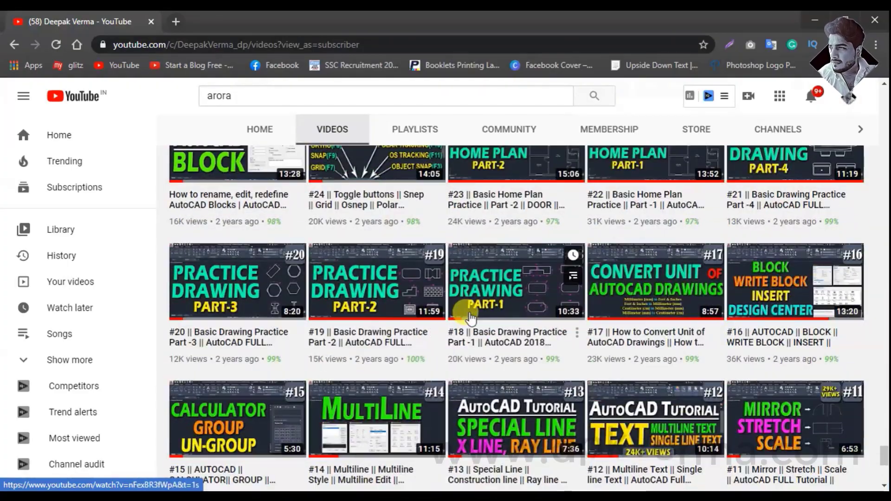
pyautogui.scroll(-6, 469, 317)
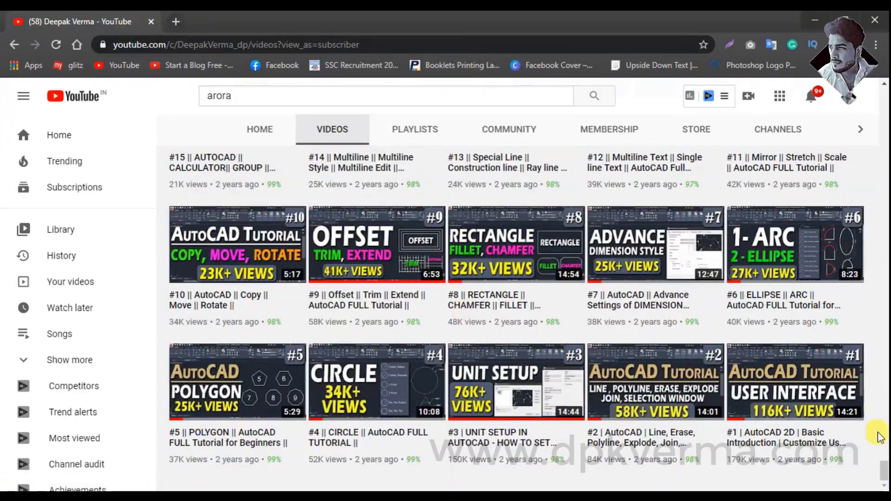
pyautogui.moveTo(886, 477); pyautogui.dragTo(884, 93)
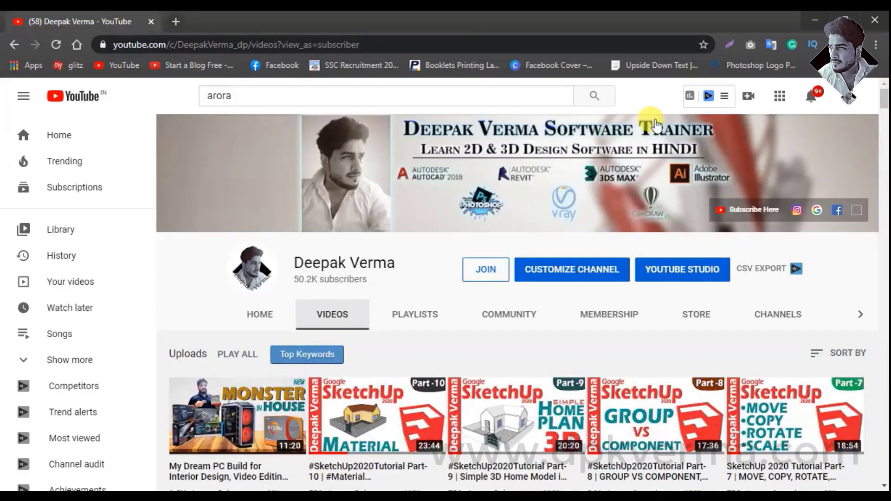